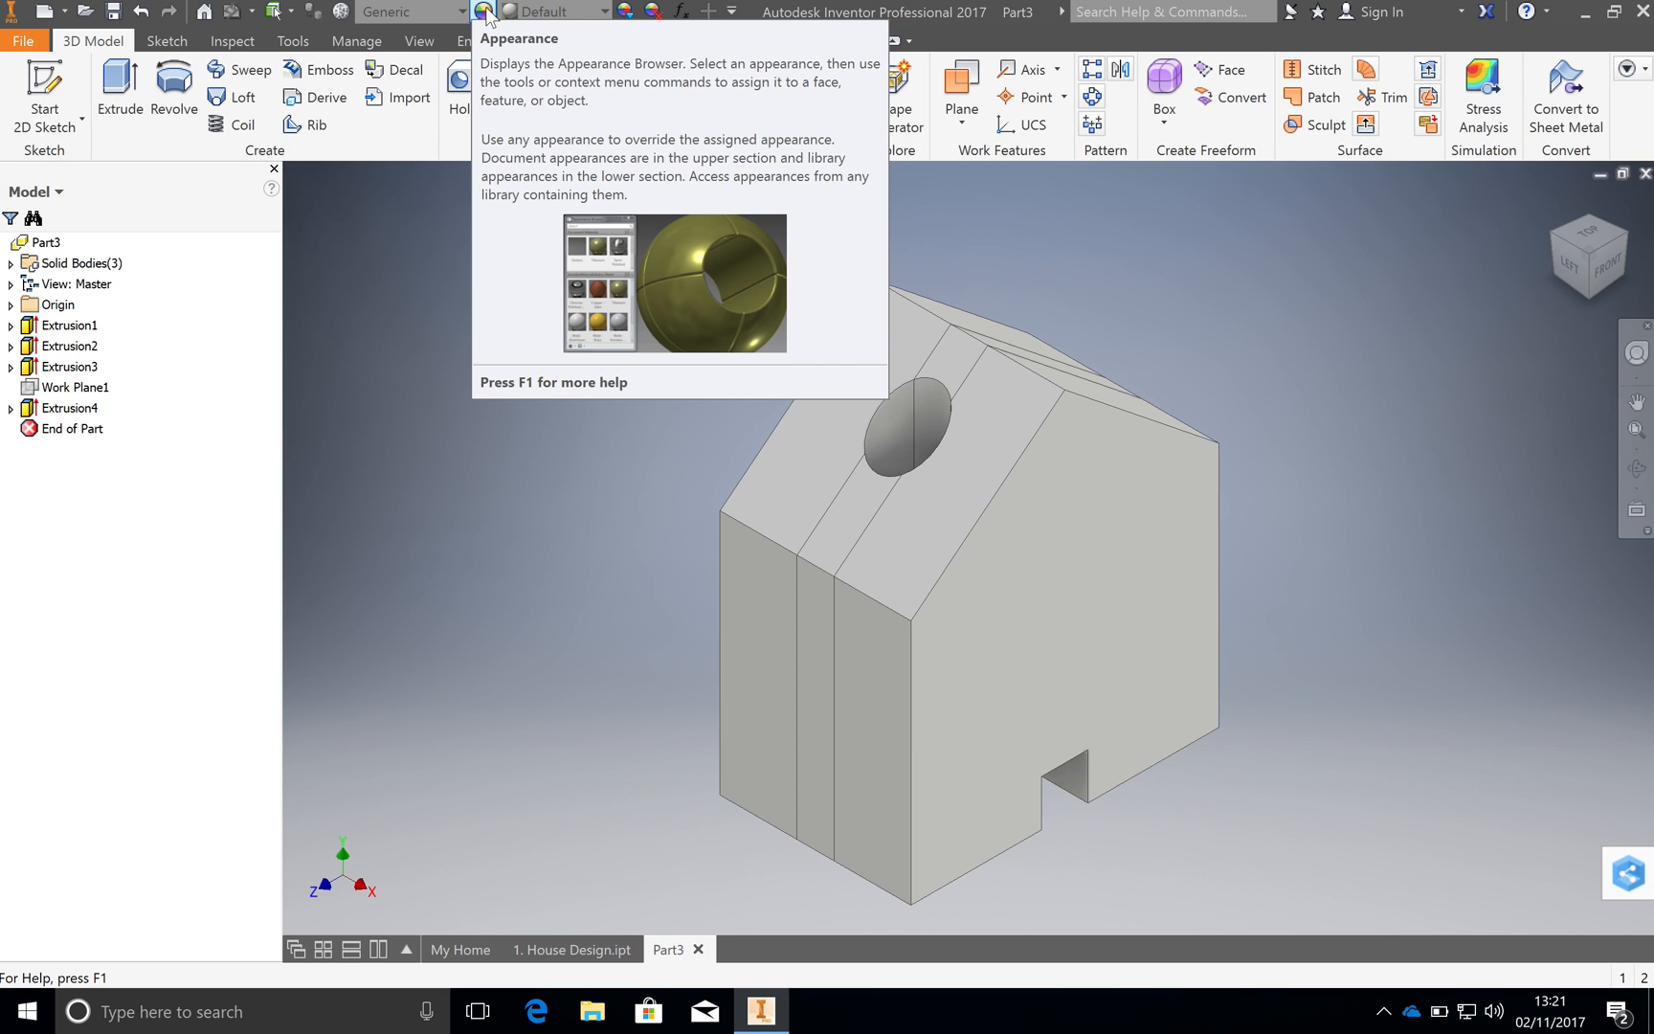
Try the Birch - Natural Polished feature appearance on Extrusion1 and undo it
{"action": "right_click", "coordinate": [63, 333]}
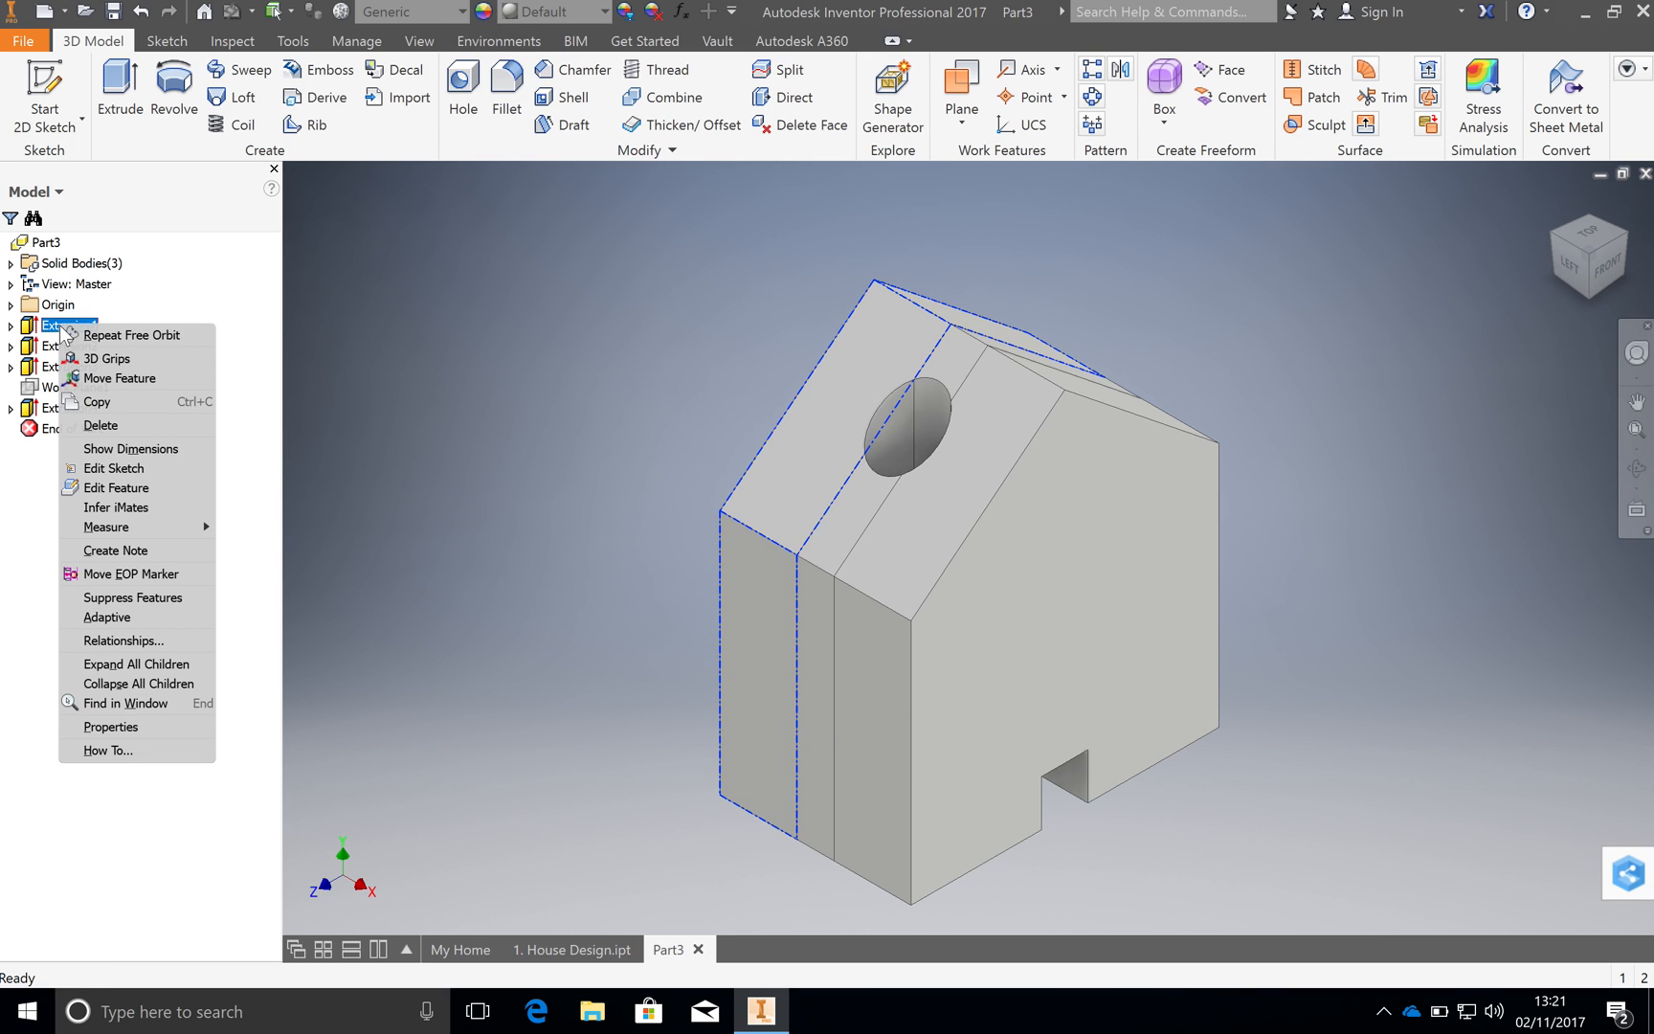
{"action": "left_click", "coordinate": [153, 727]}
{"action": "left_click", "coordinate": [432, 576]}
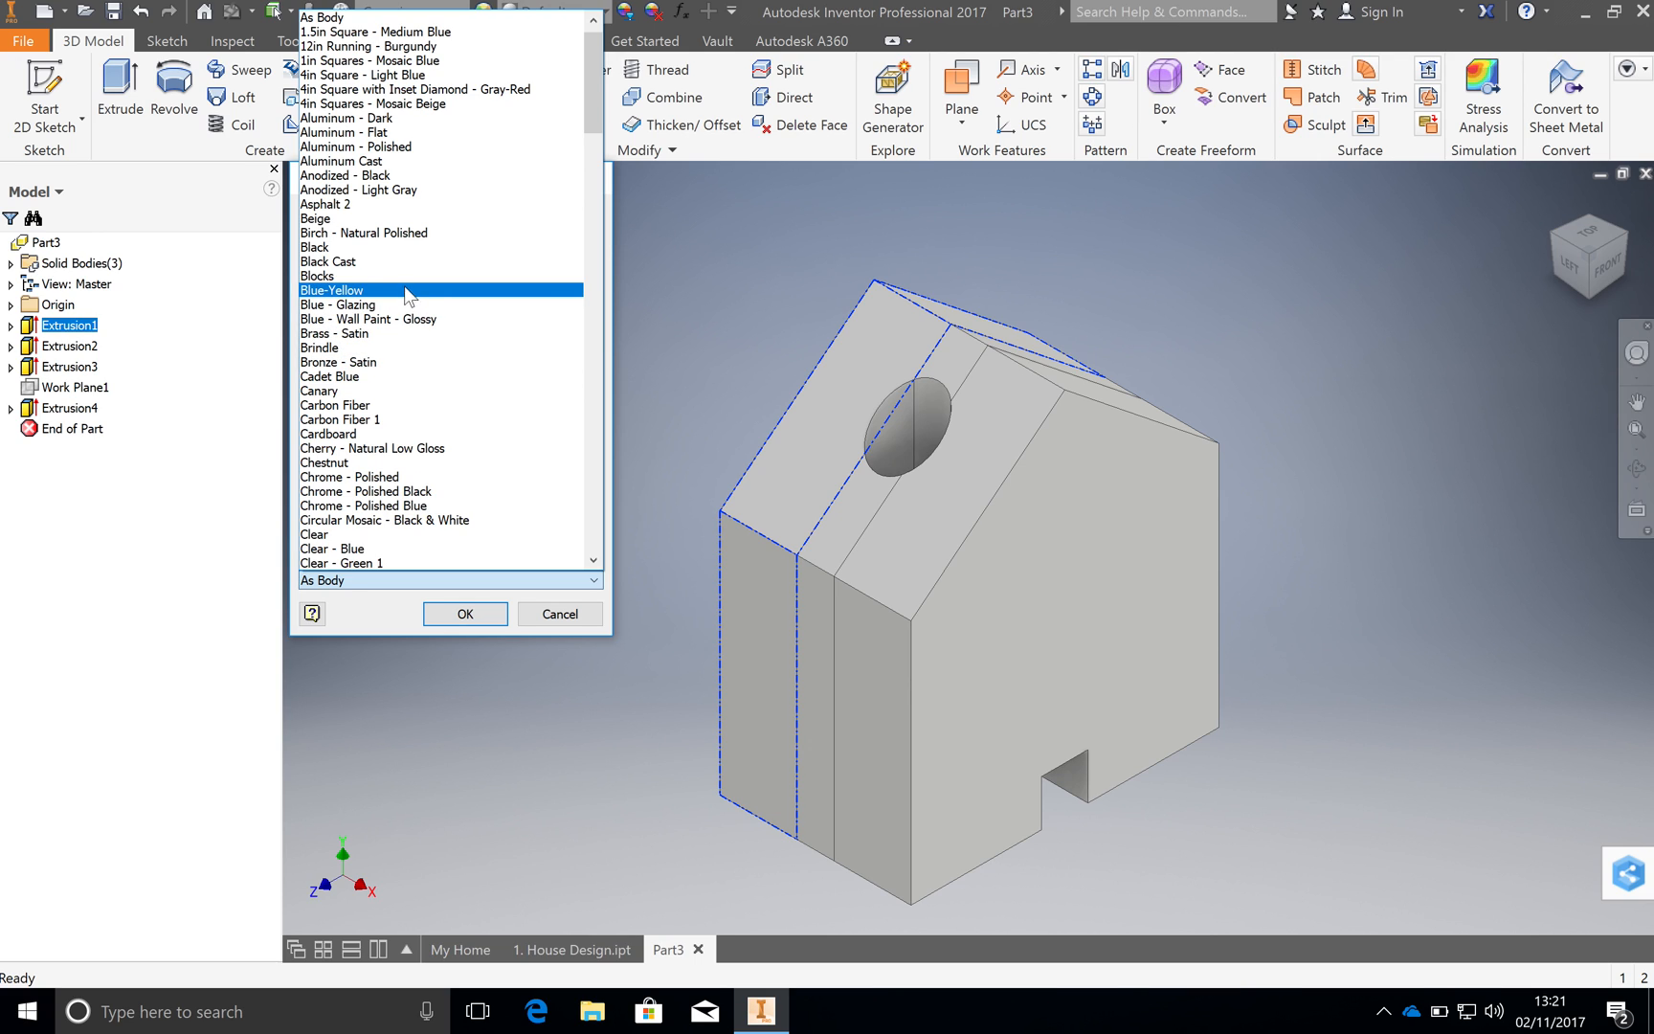
{"action": "left_click", "coordinate": [402, 234]}
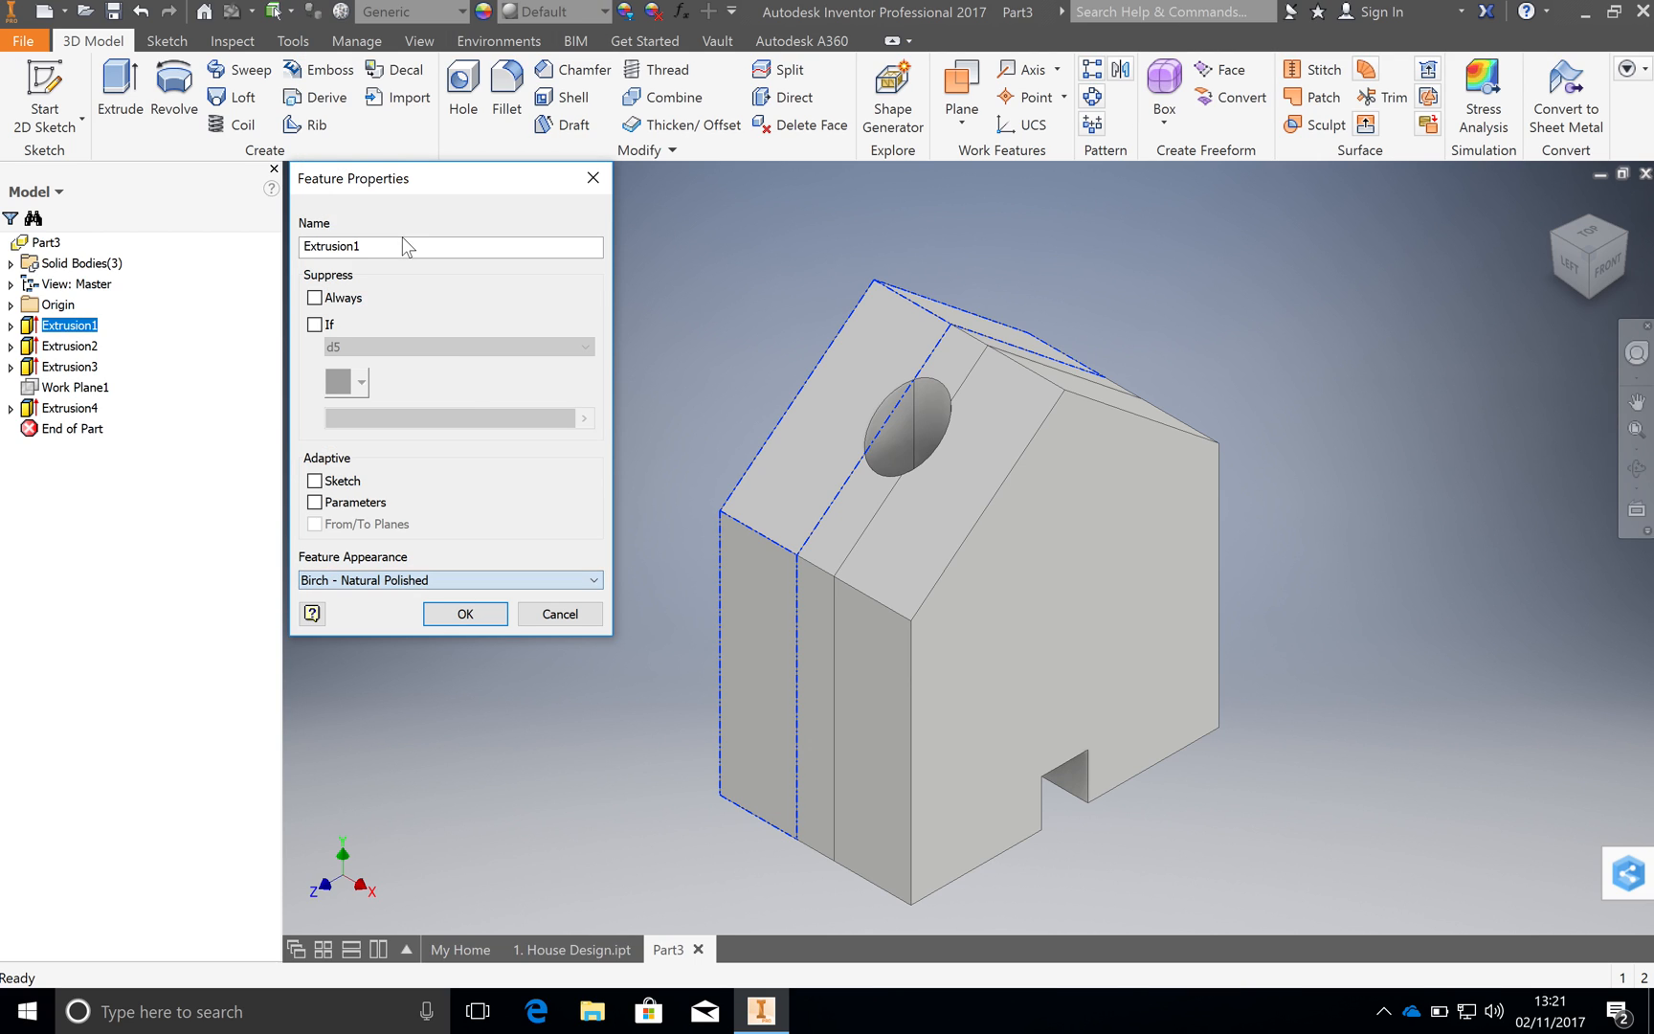
{"action": "left_click", "coordinate": [465, 614]}
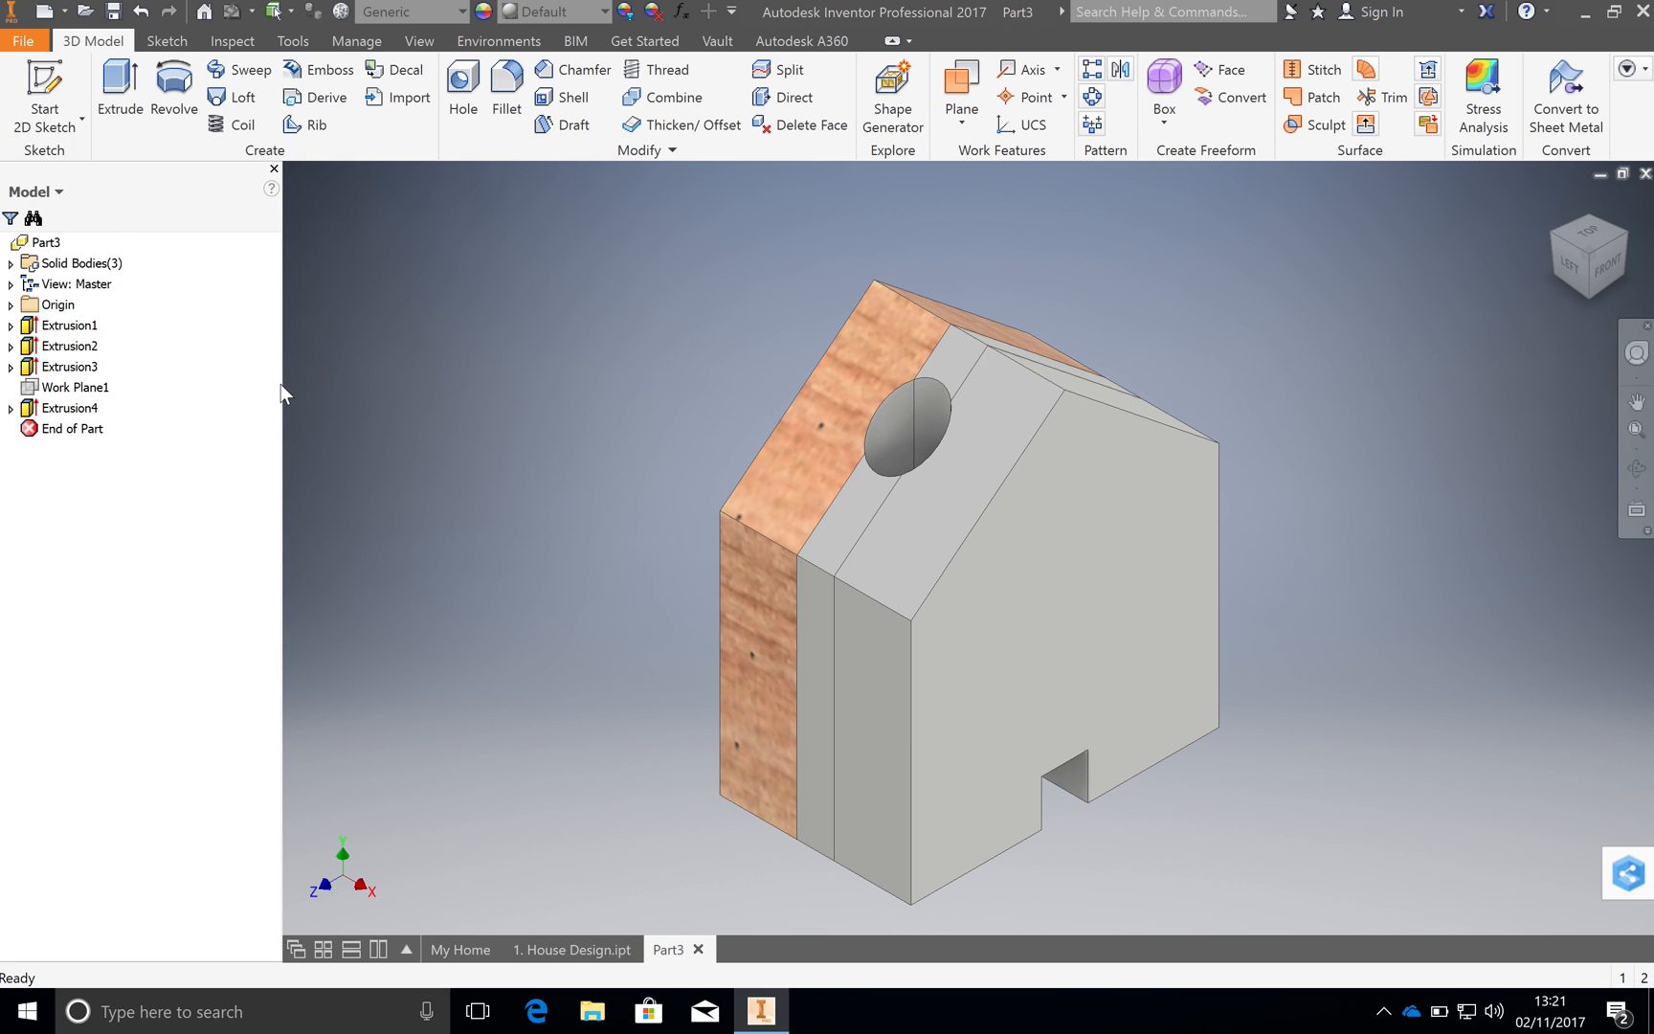
{"action": "left_click", "coordinate": [141, 11]}
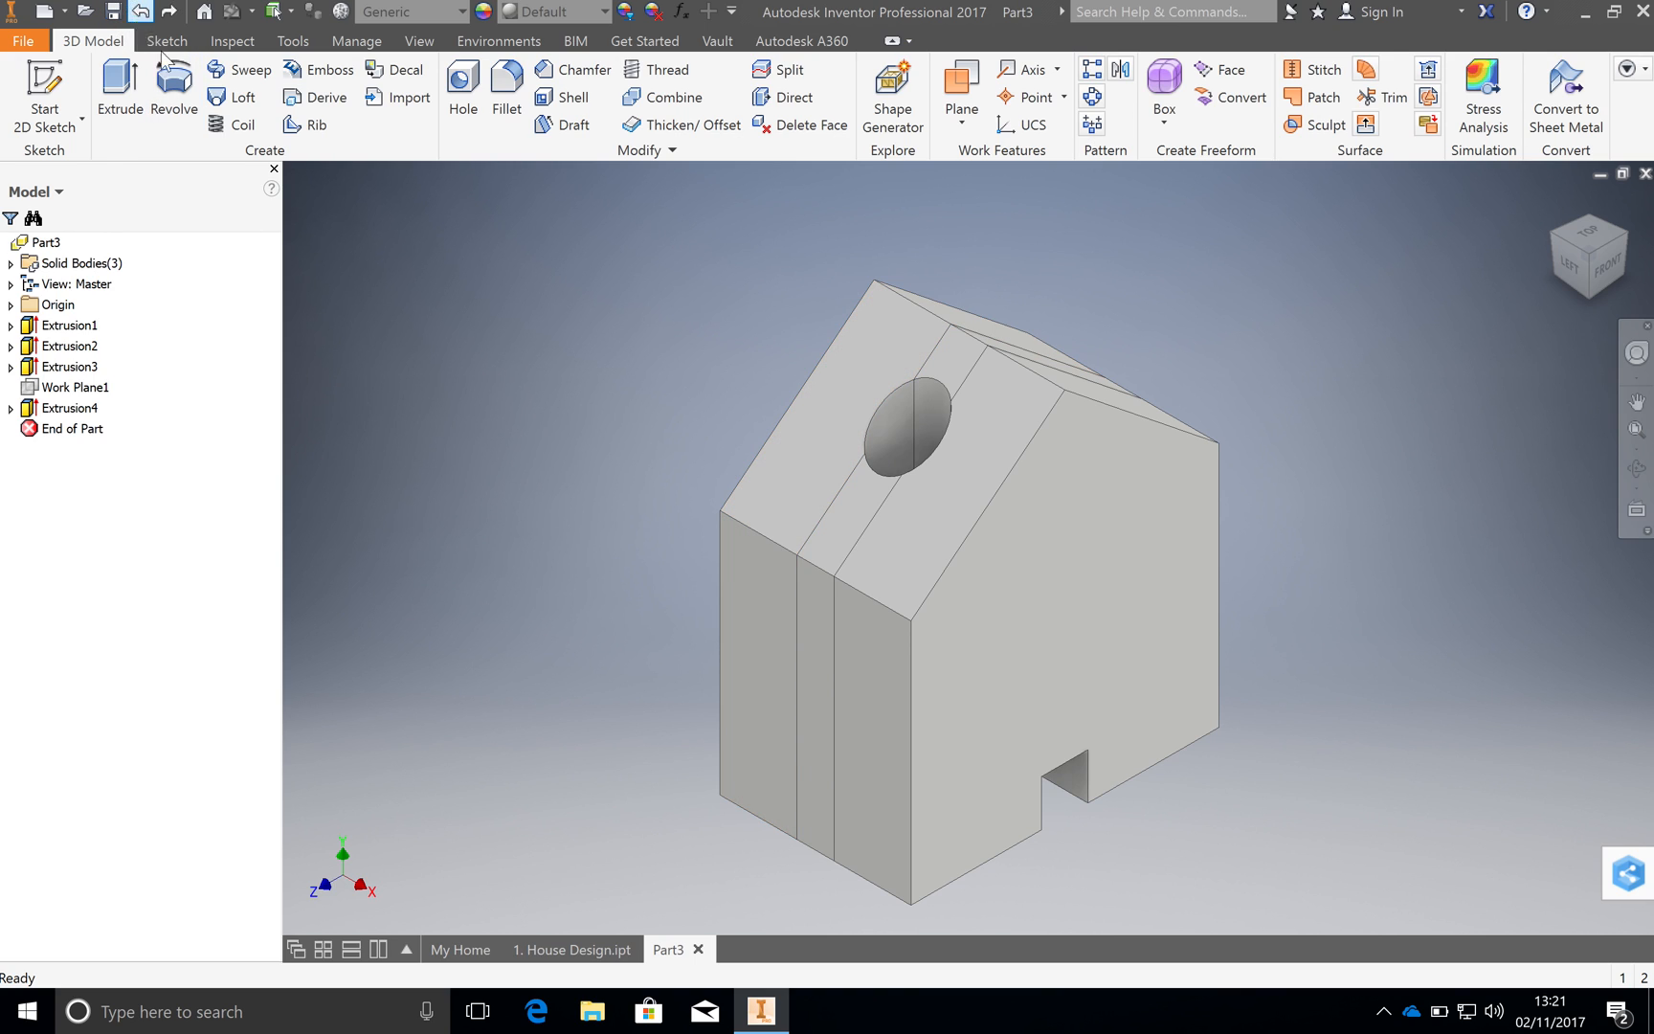
Search the appearance library for pine and apply Yellow Pine - Solid Stained Light Low Gloss to Extrusion1 and Extrusion3
{"action": "left_click", "coordinate": [485, 12]}
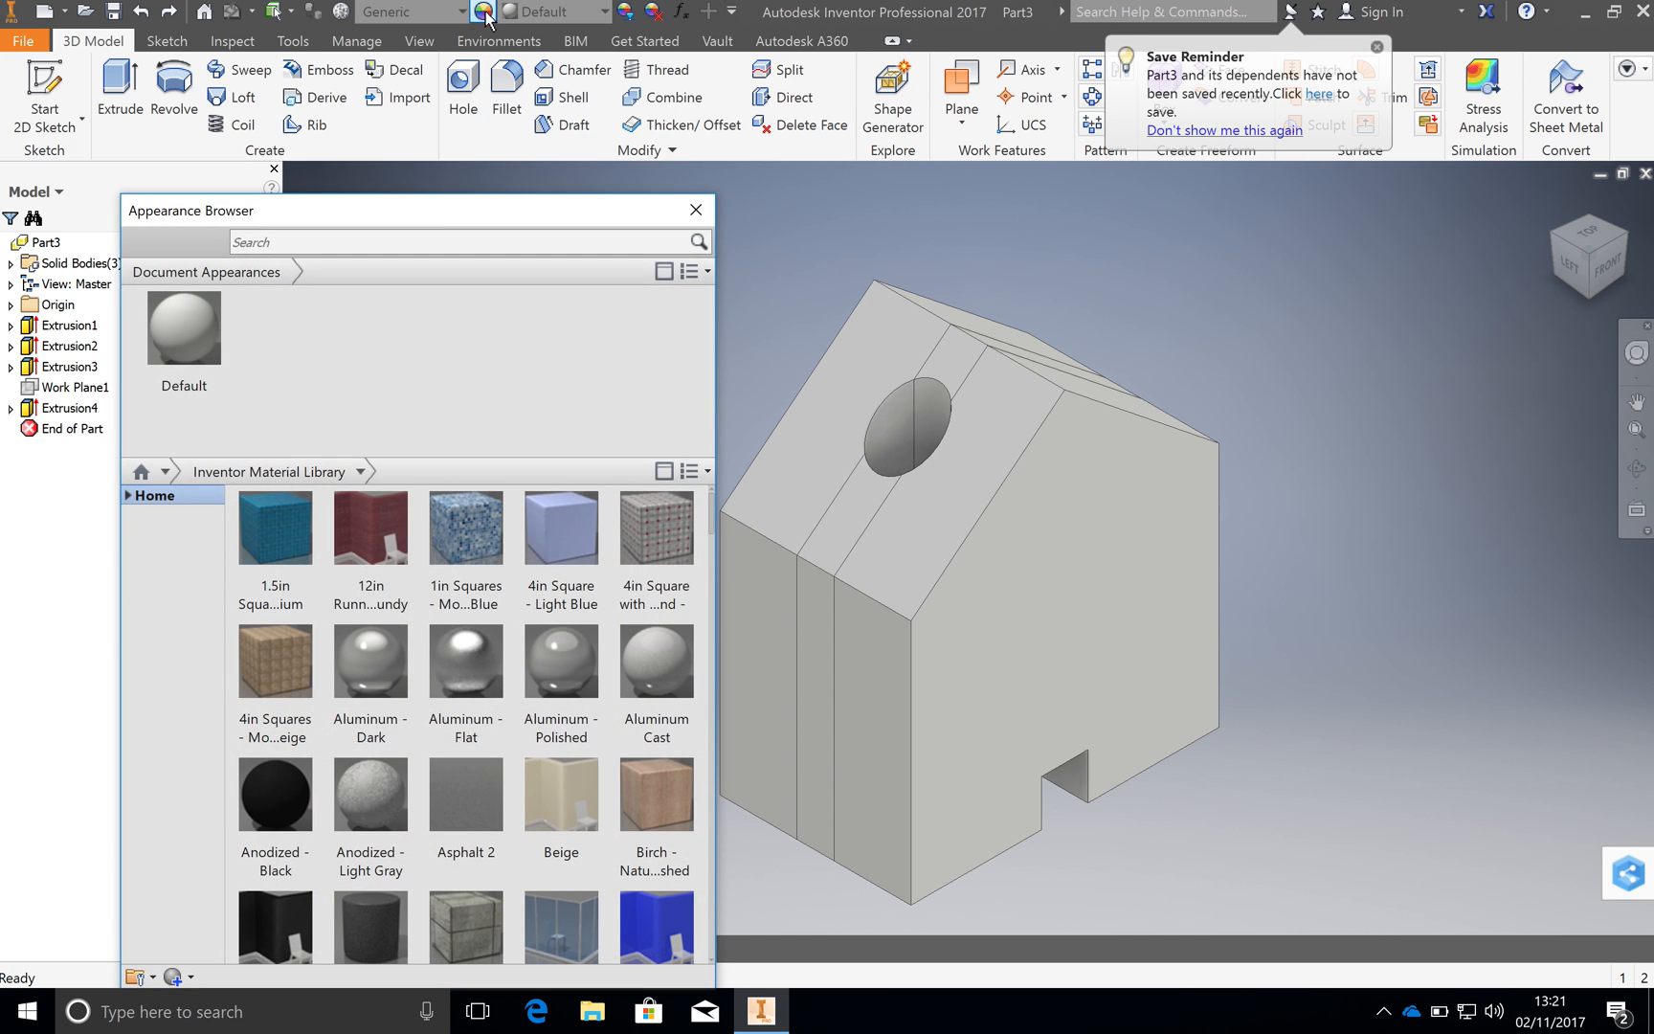
{"action": "left_click_drag", "start_coordinate": [502, 207], "coordinate": [492, 122]}
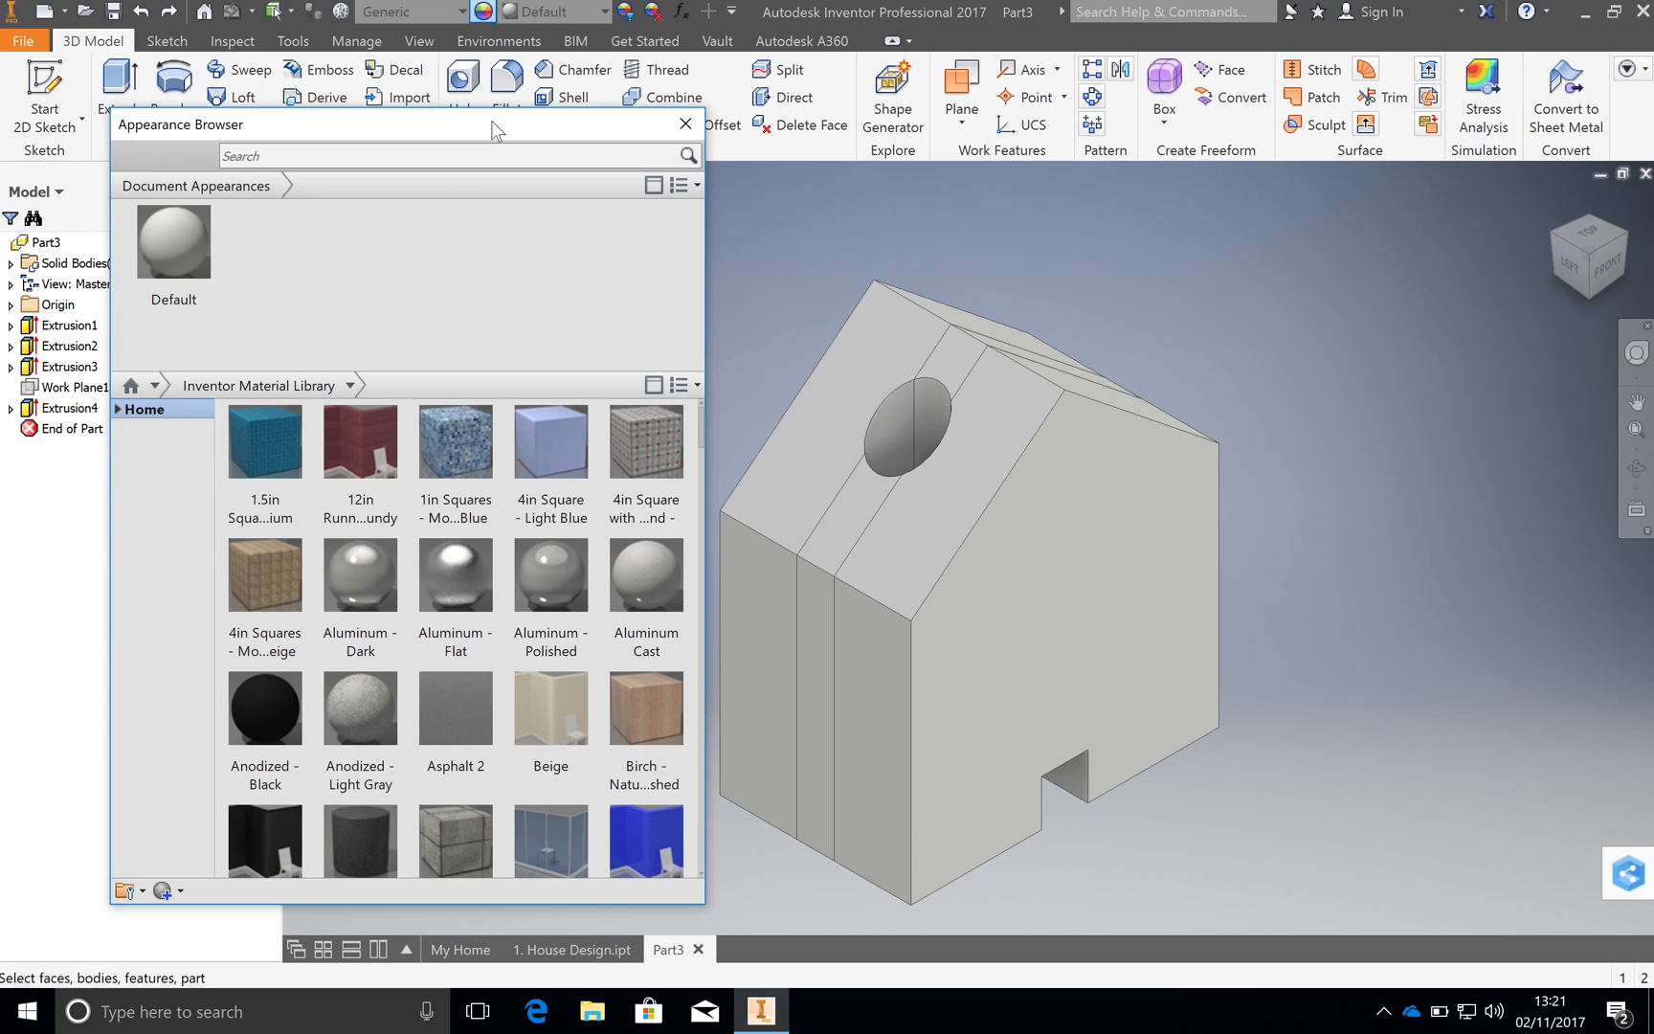
{"action": "left_click", "coordinate": [402, 155]}
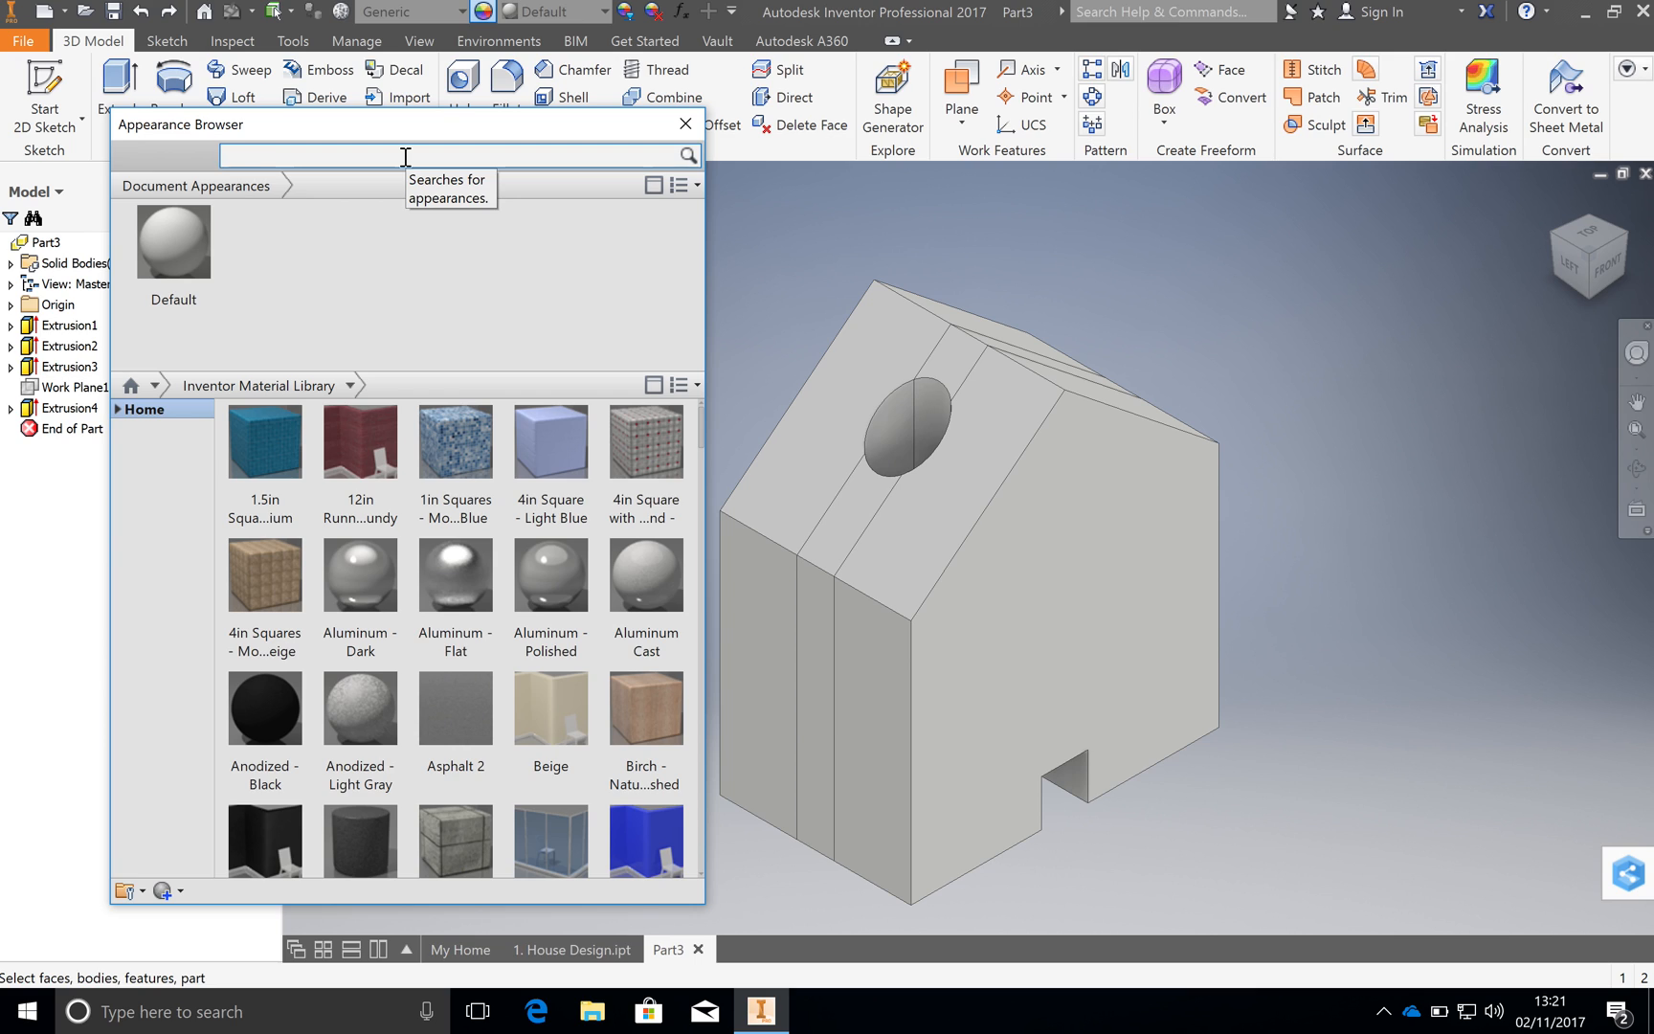
{"action": "key", "text": "Return"}
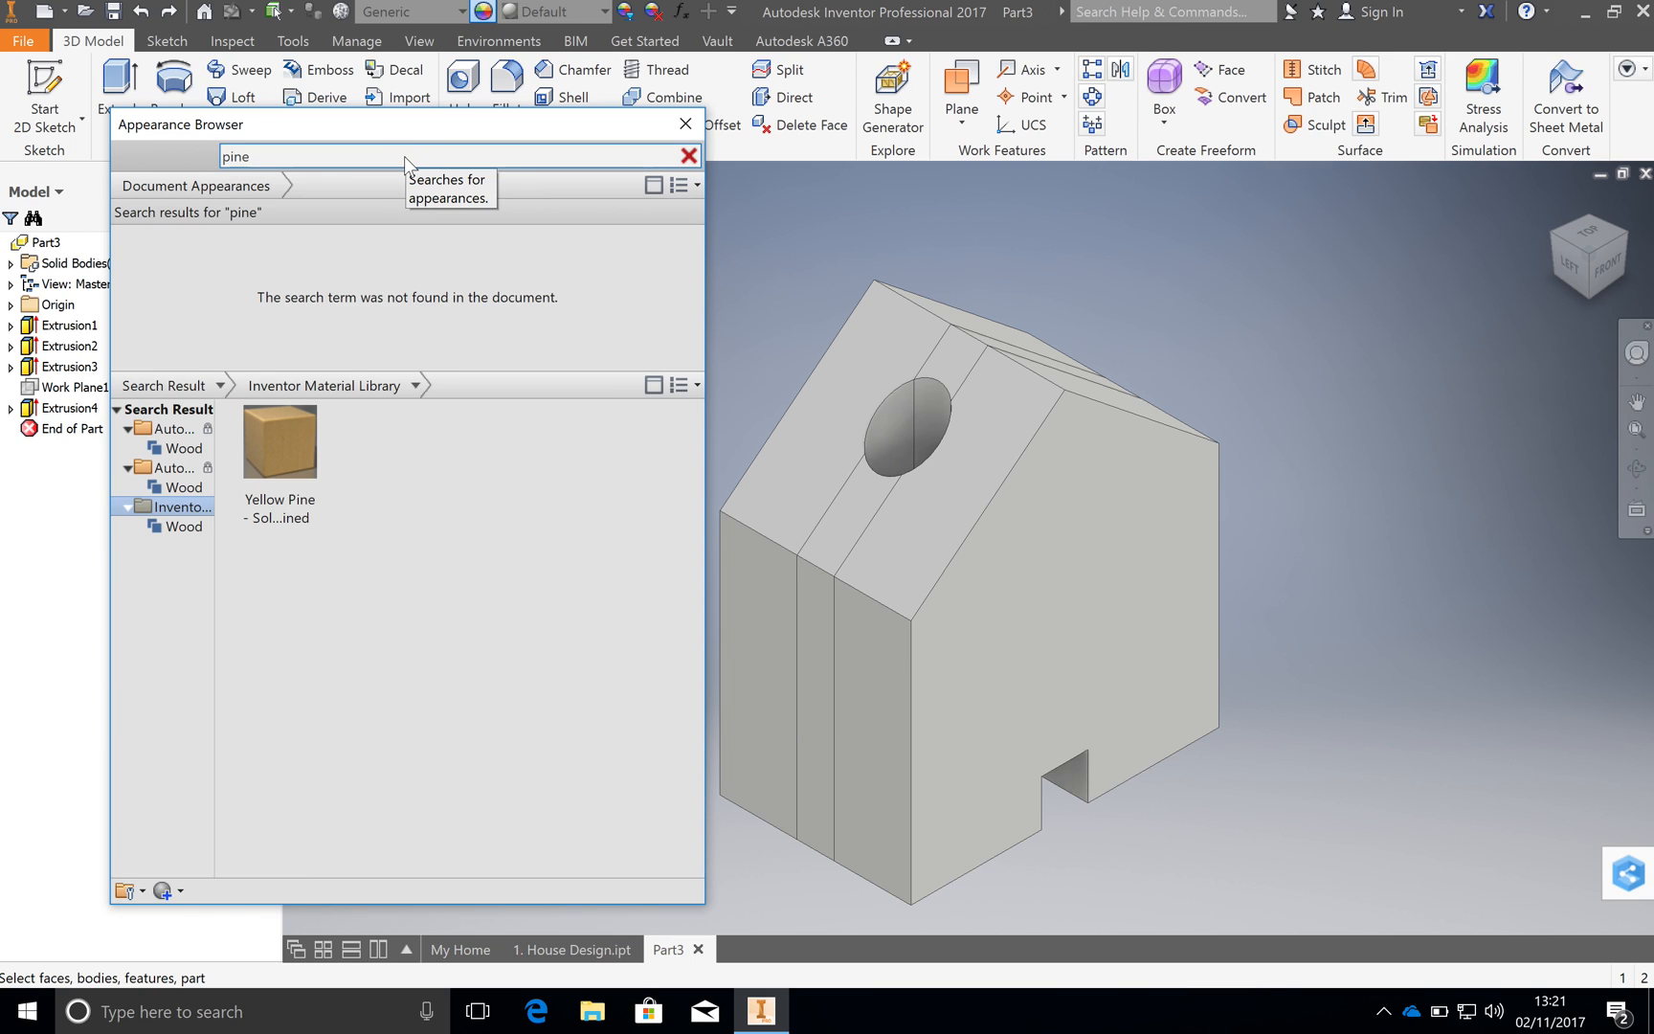
{"action": "mouse_move", "coordinate": [277, 454]}
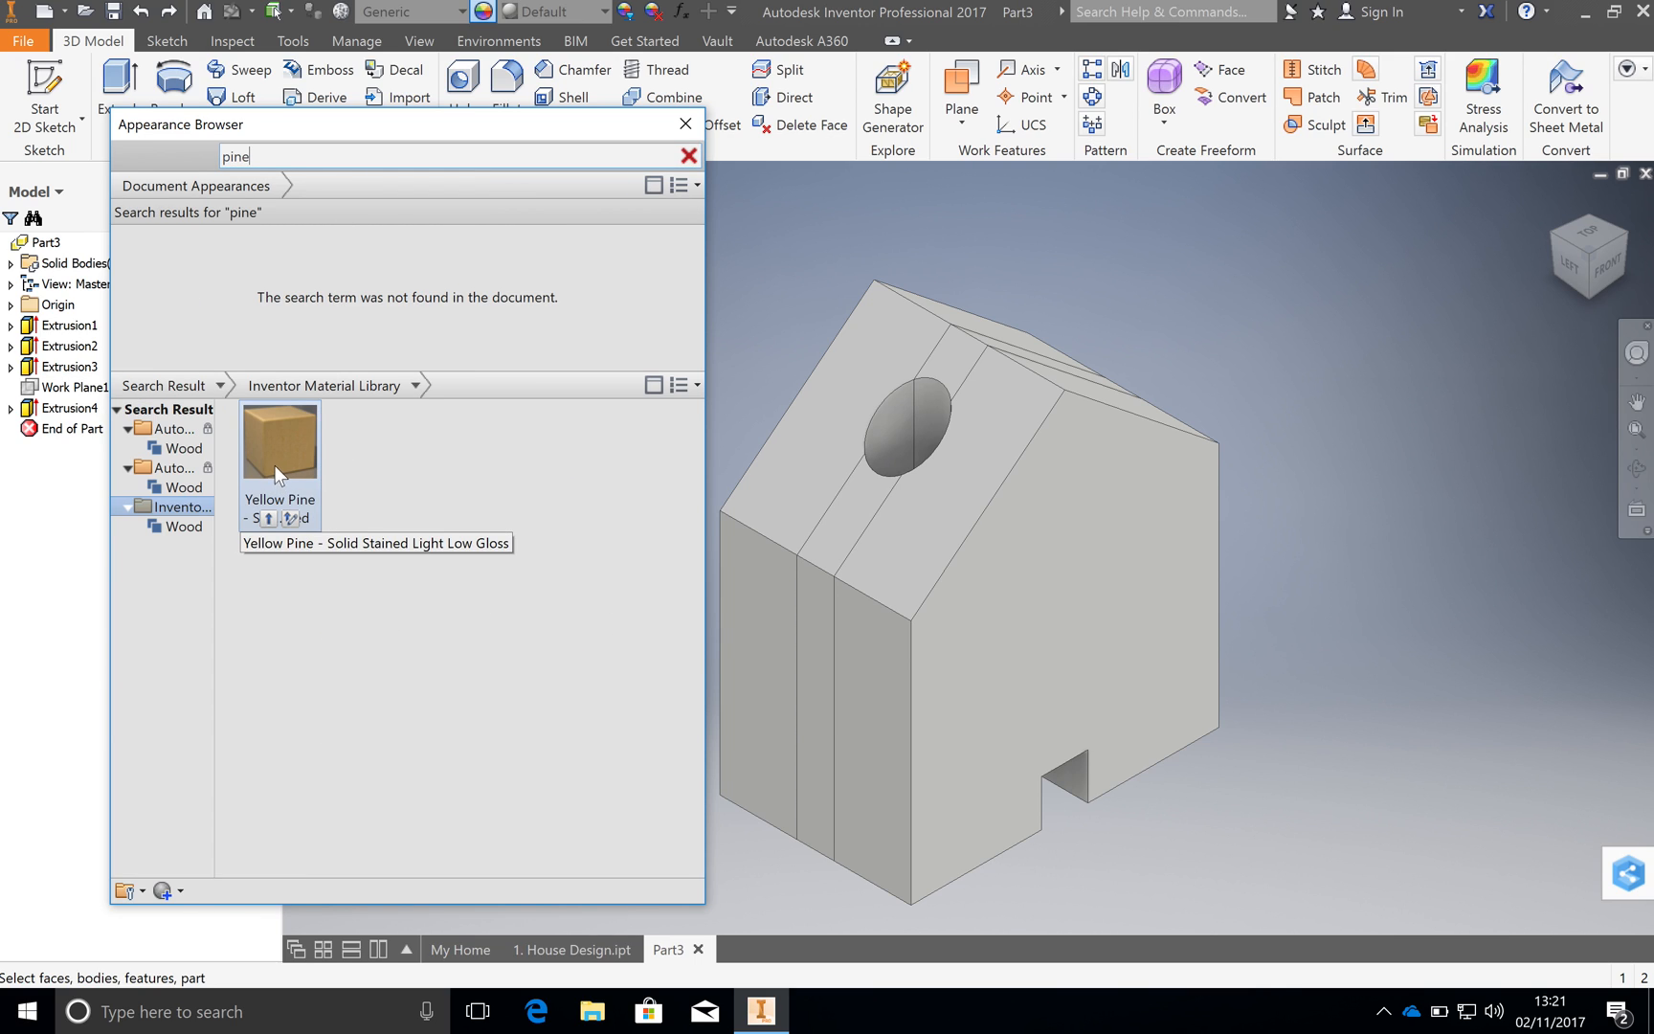
{"action": "left_click_drag", "start_coordinate": [311, 128], "coordinate": [444, 119]}
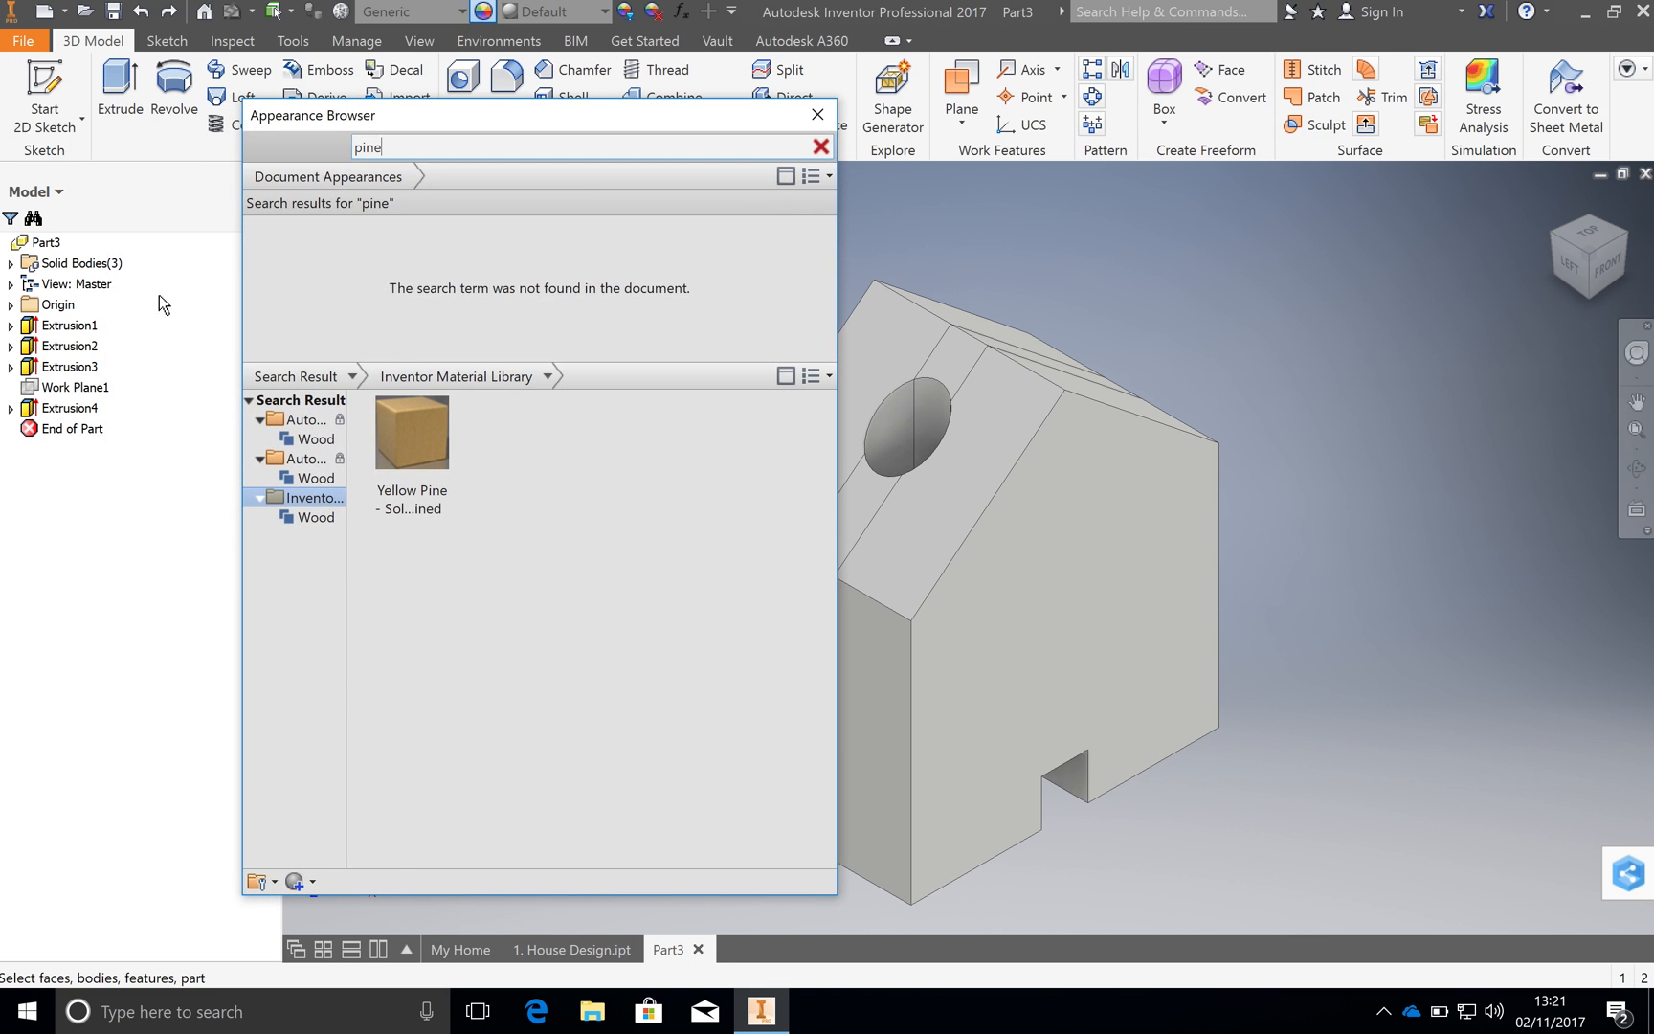
{"action": "left_click", "coordinate": [73, 326]}
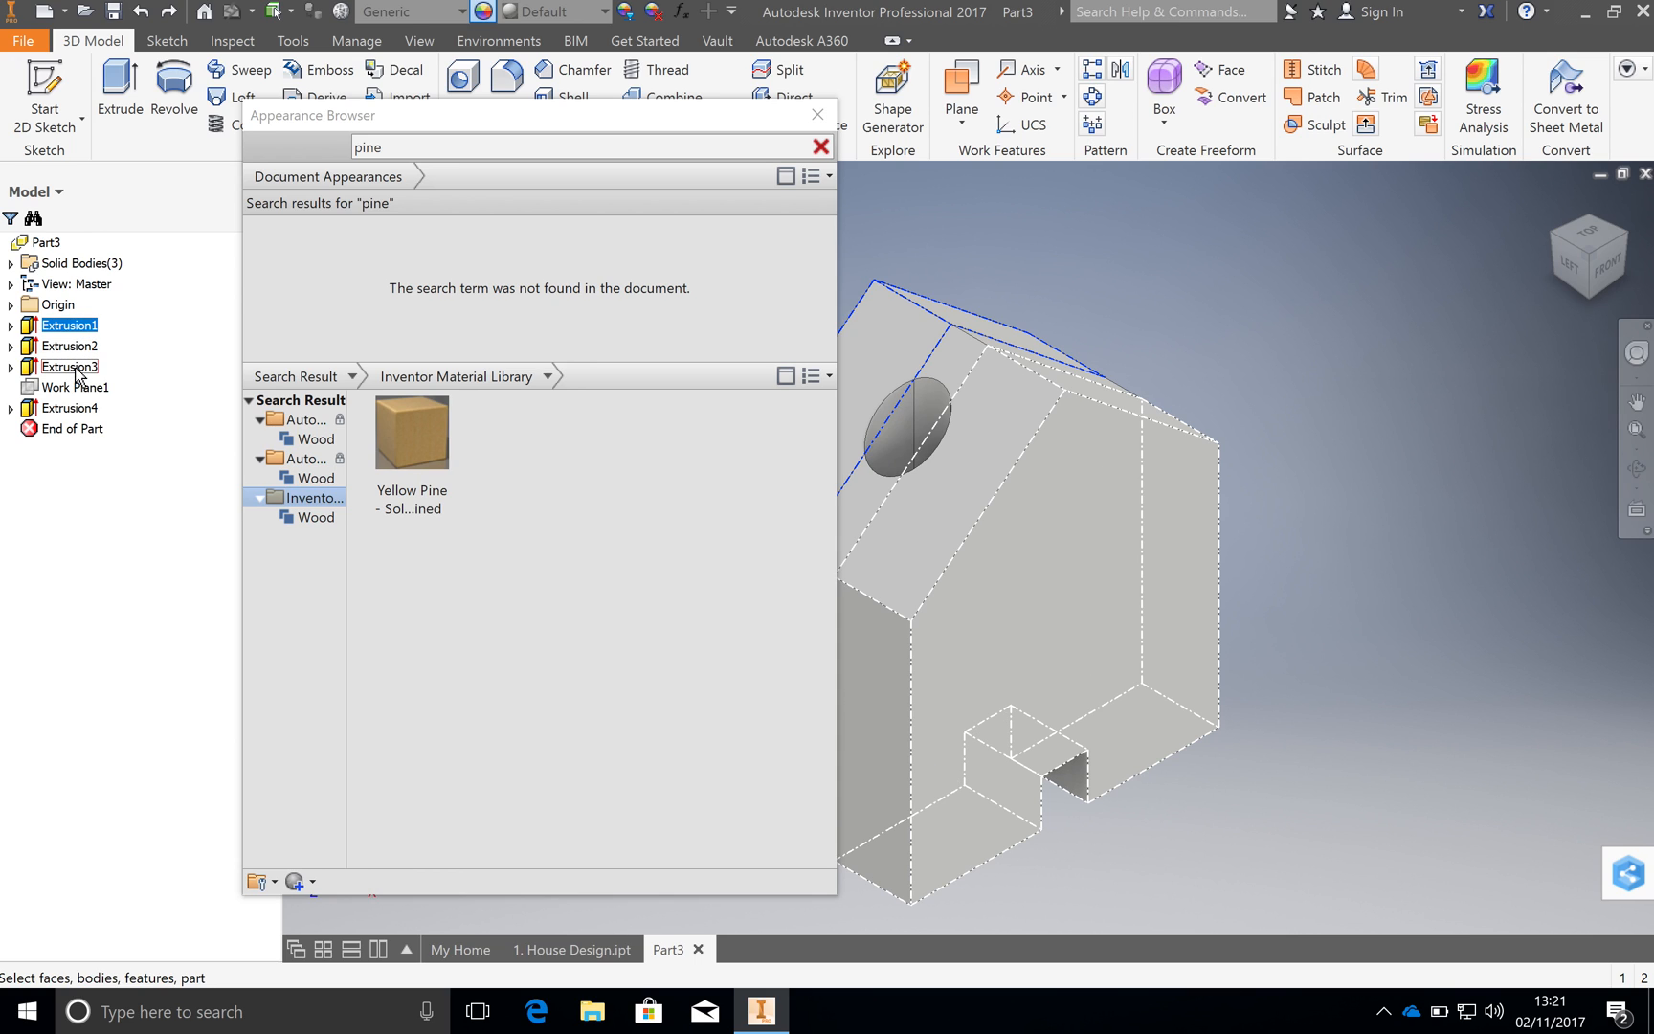
{"action": "left_click", "coordinate": [75, 368], "text": "ctrl"}
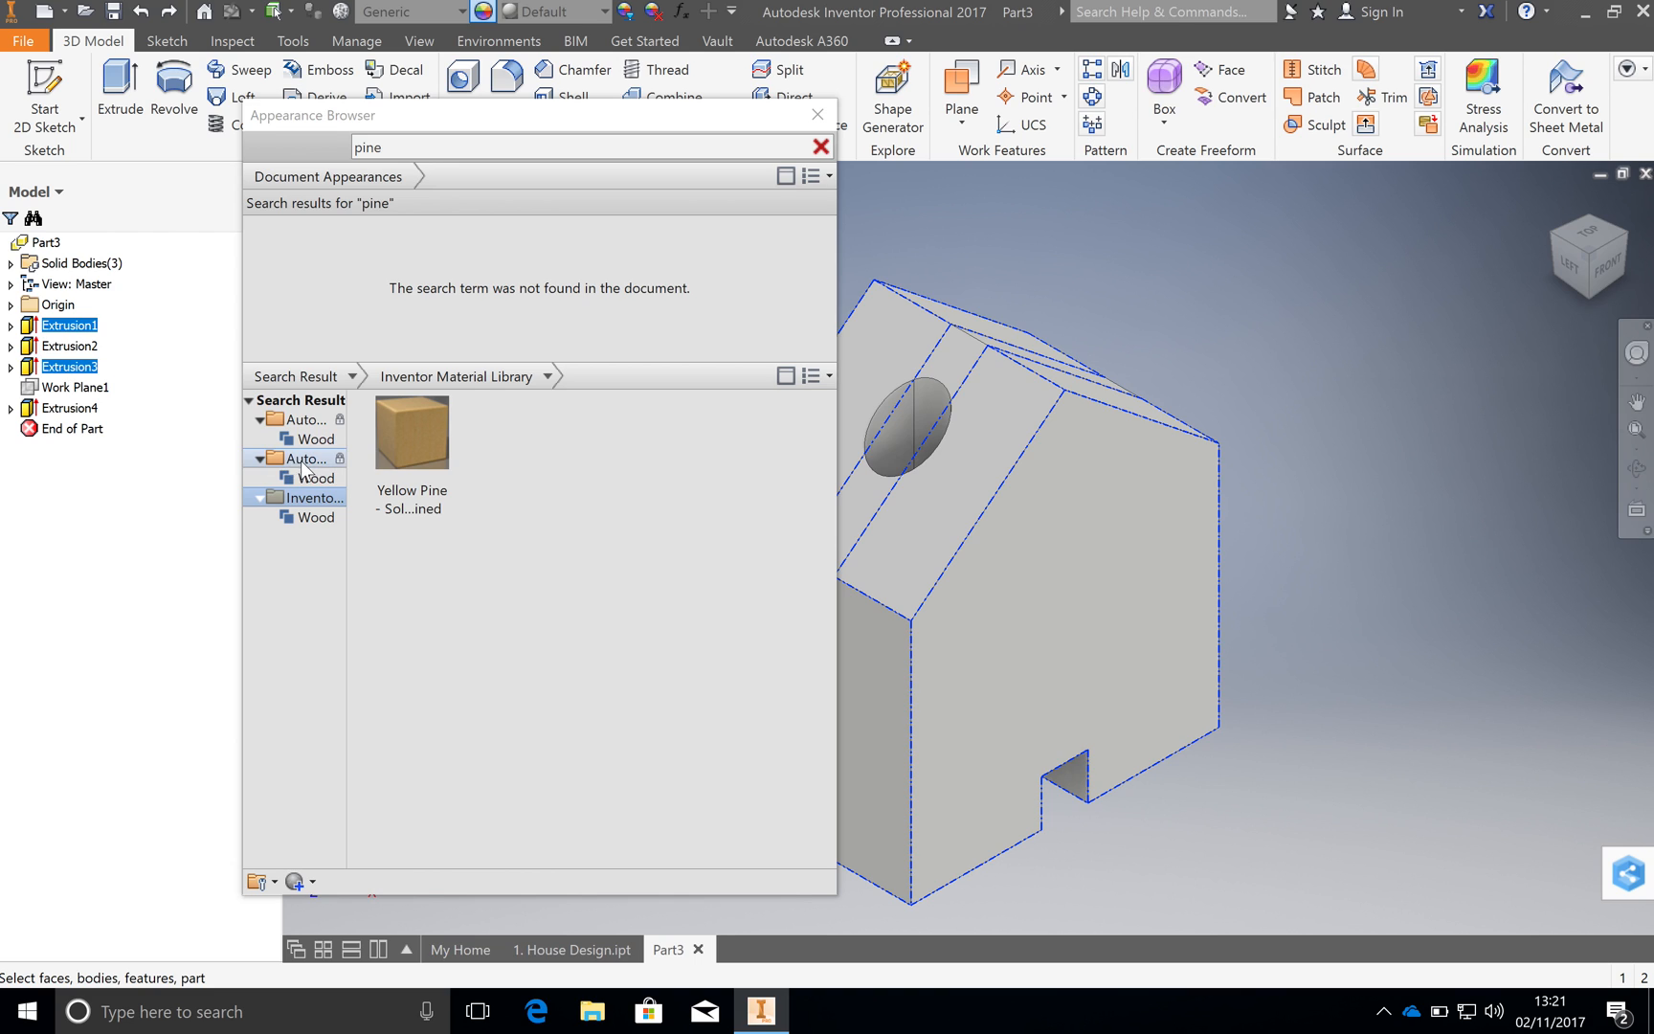
{"action": "left_click", "coordinate": [401, 508]}
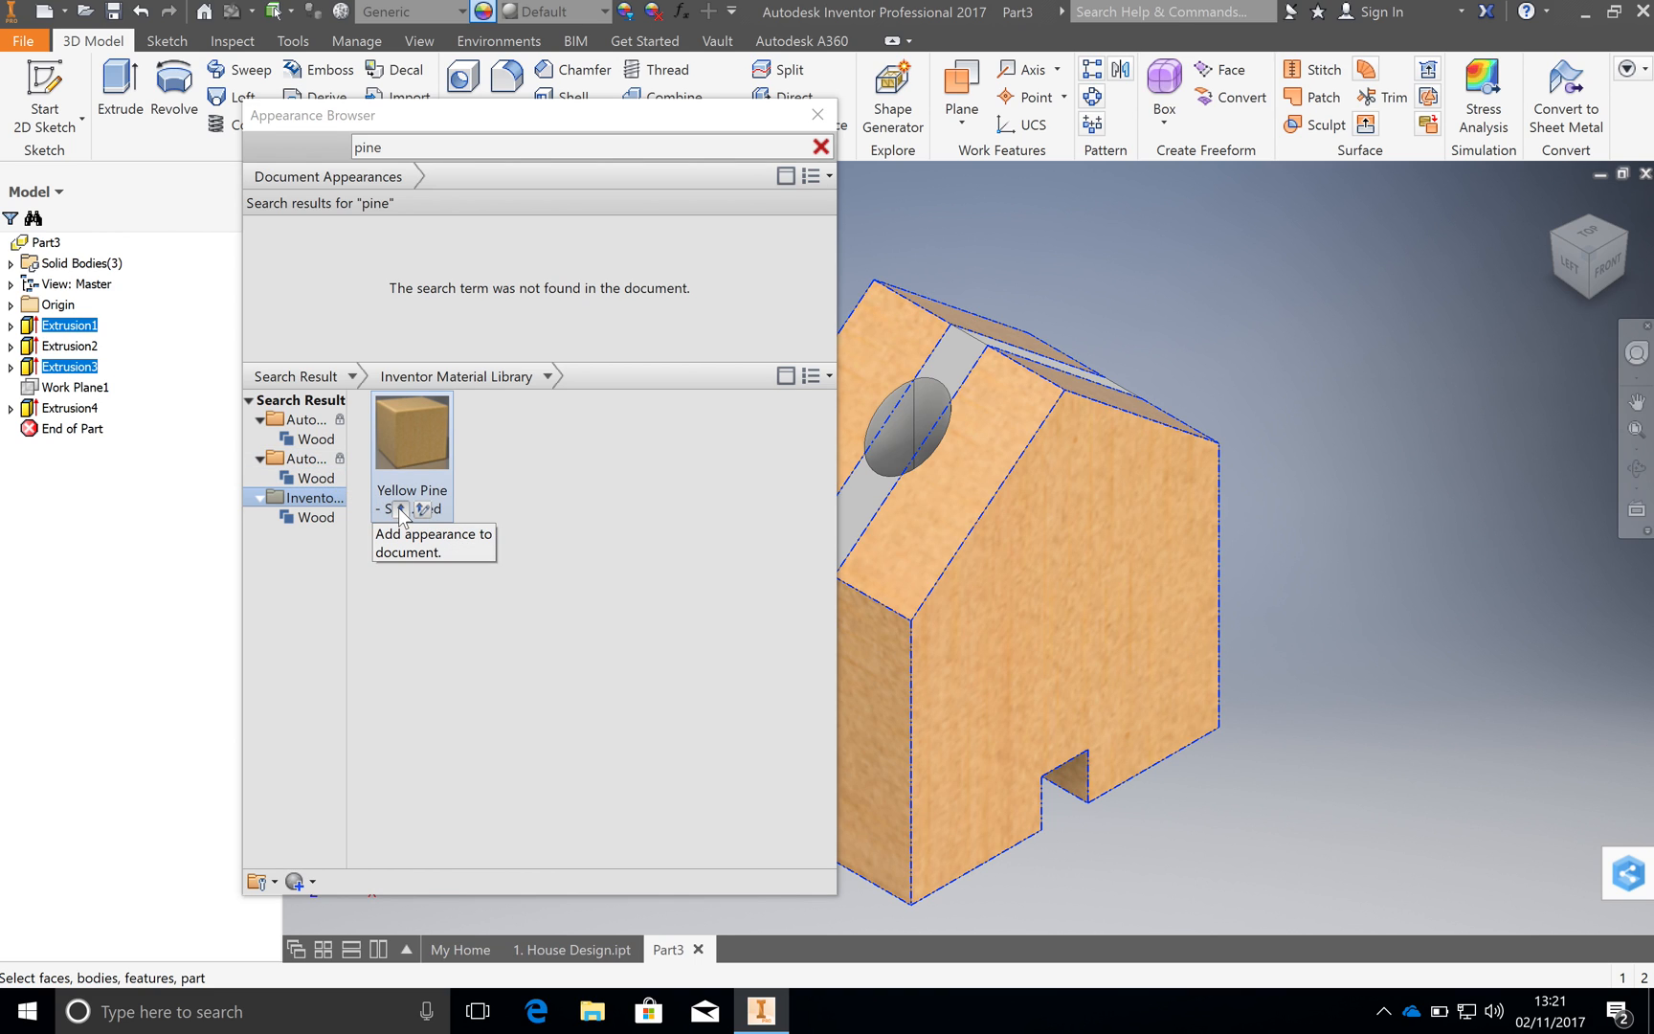
{"action": "left_click", "coordinate": [400, 508]}
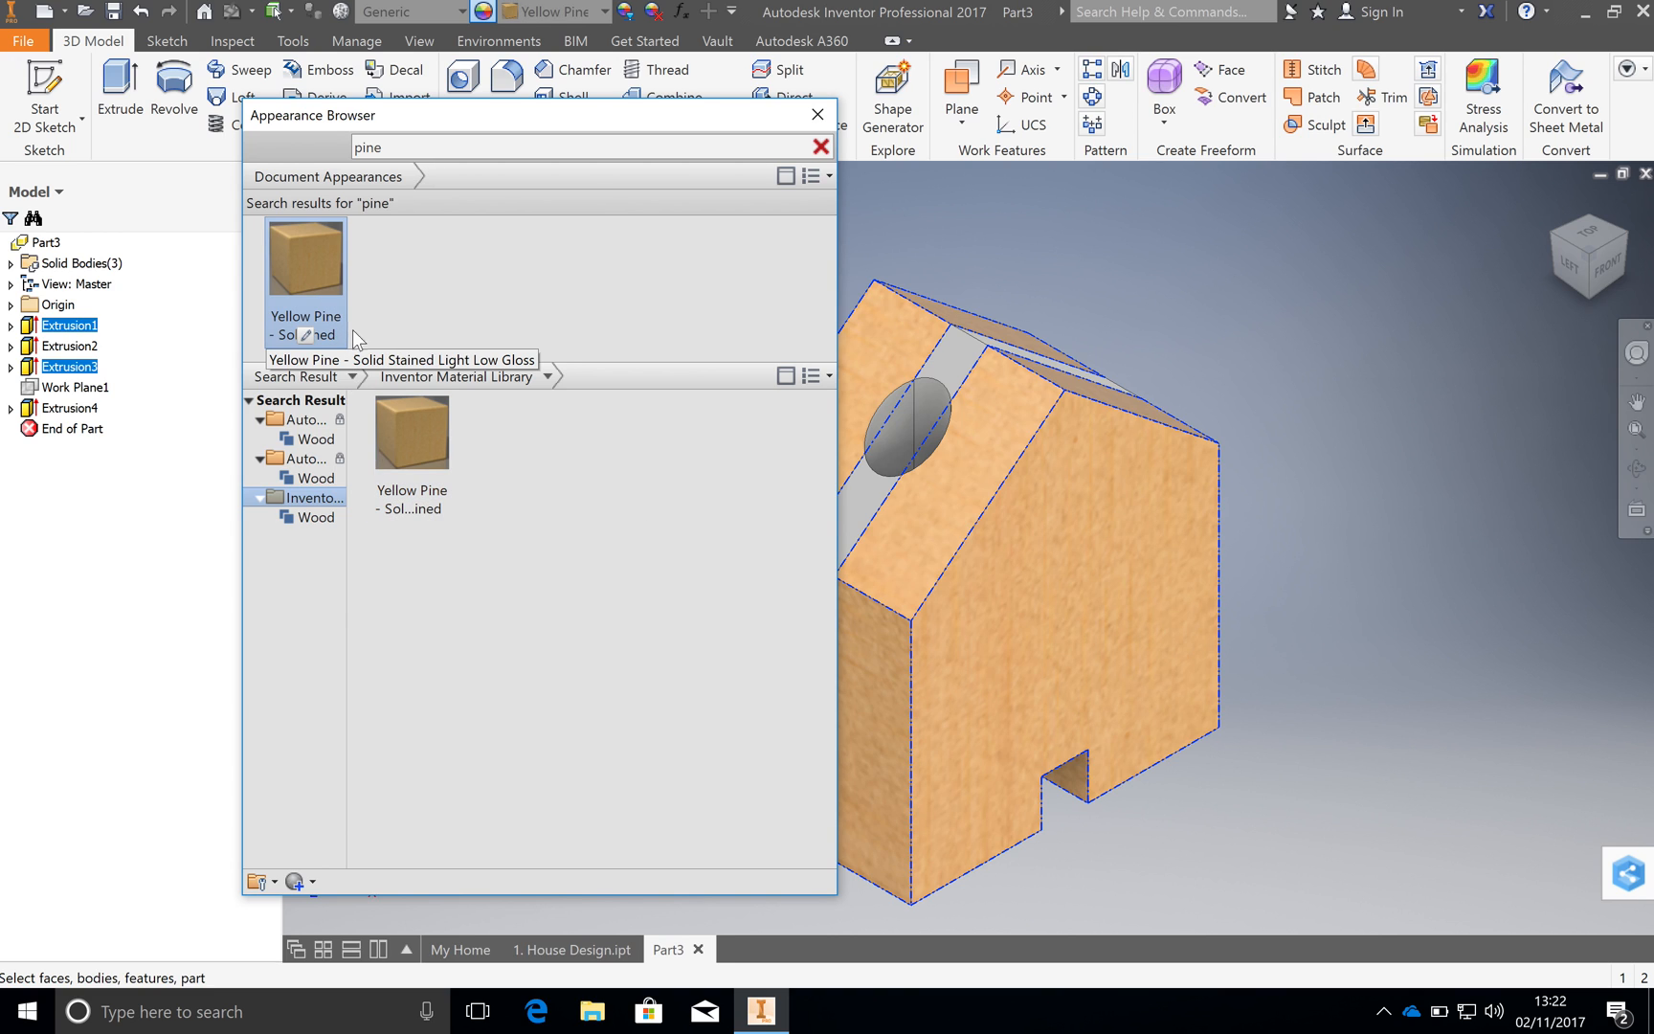
{"action": "left_click", "coordinate": [1051, 550]}
{"action": "left_click", "coordinate": [56, 561]}
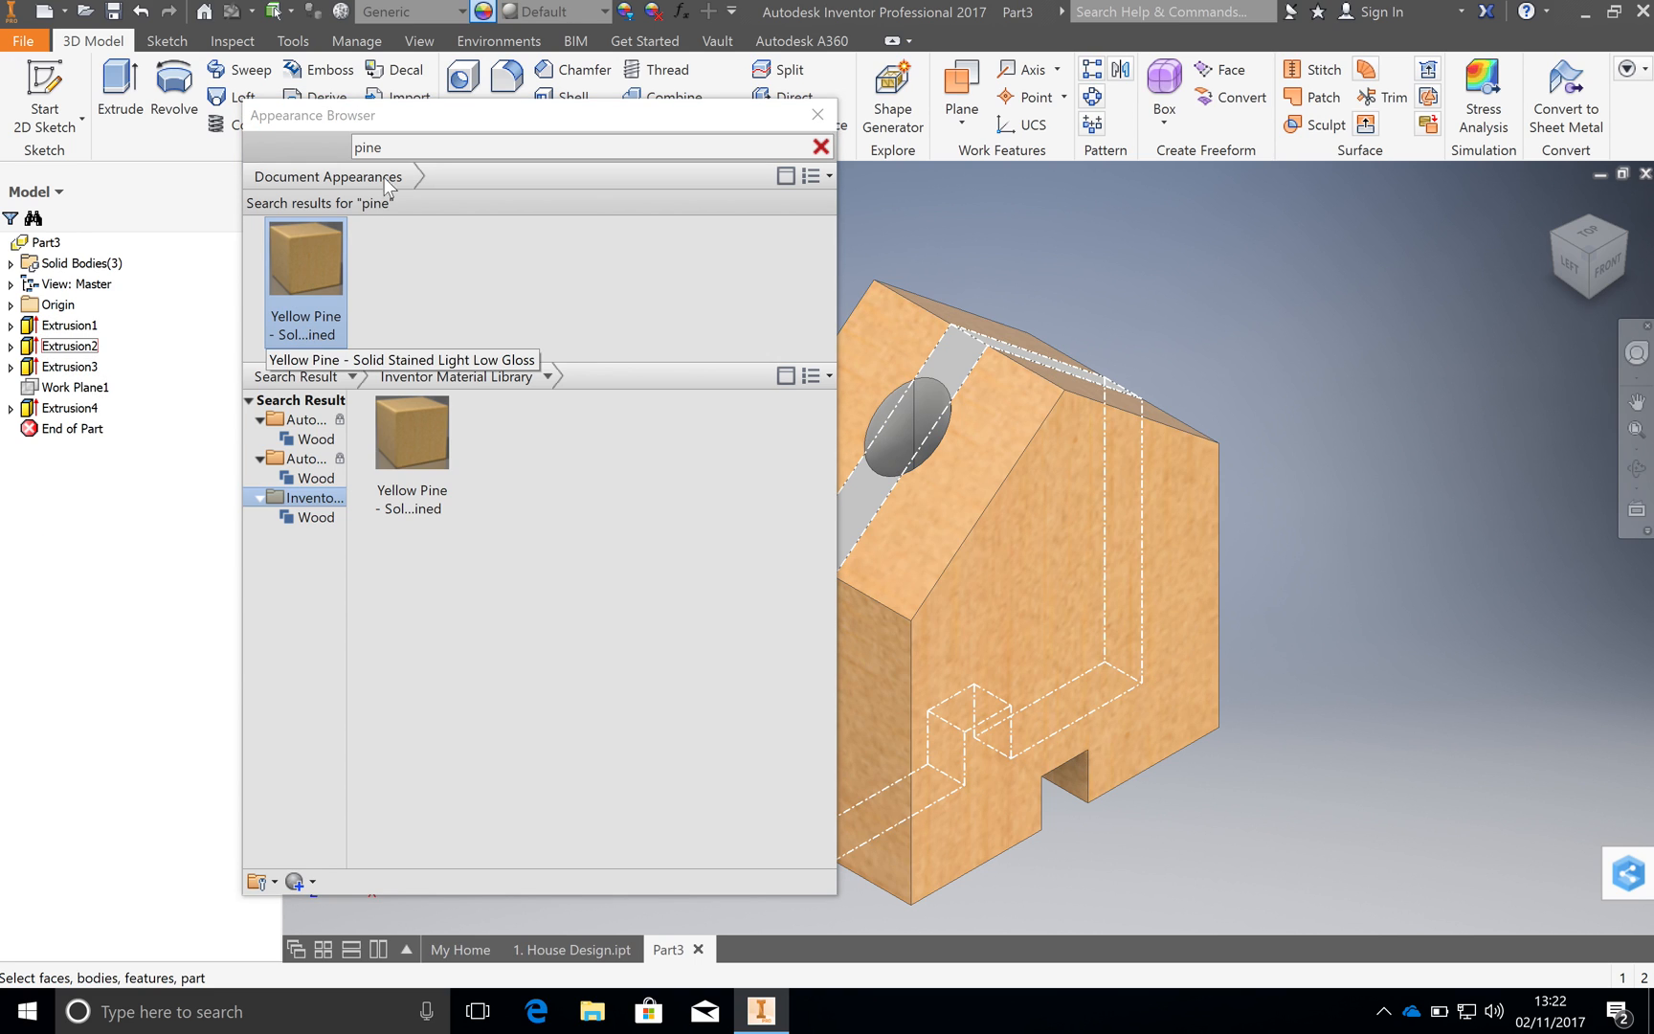
Search the appearances for "maho" and apply Mahogany - Stained Dark Polished to Extrusion2
{"action": "left_click", "coordinate": [406, 147]}
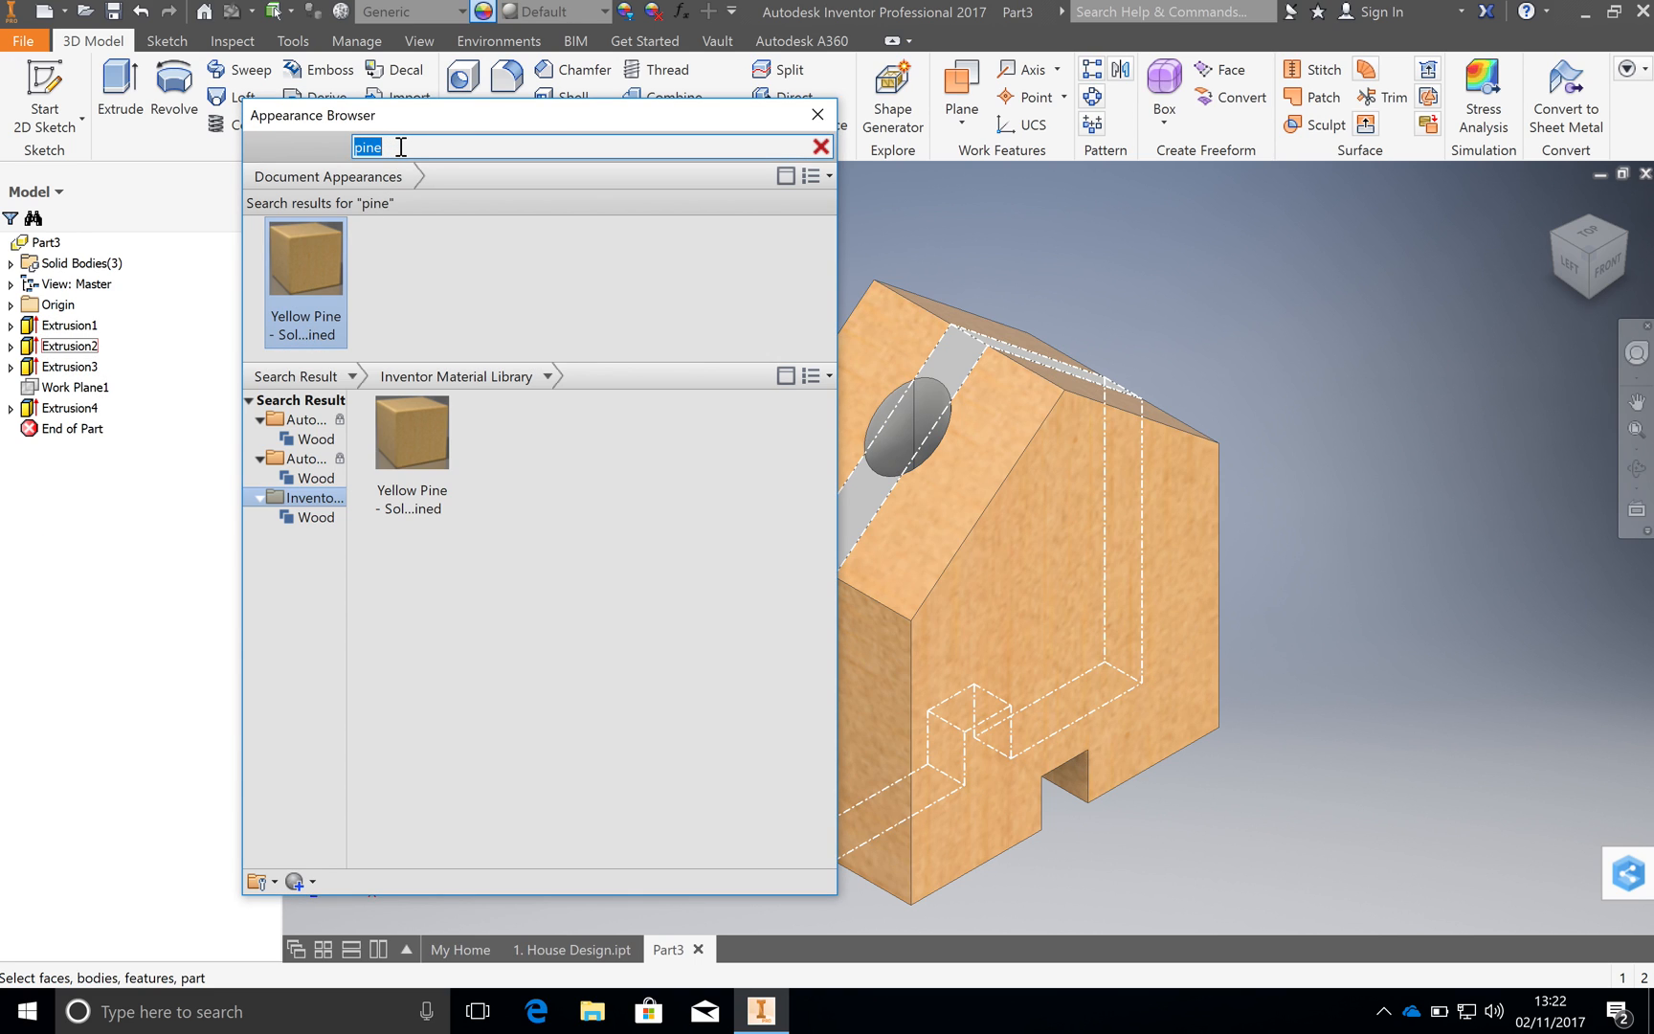
{"action": "type", "text": "ma"}
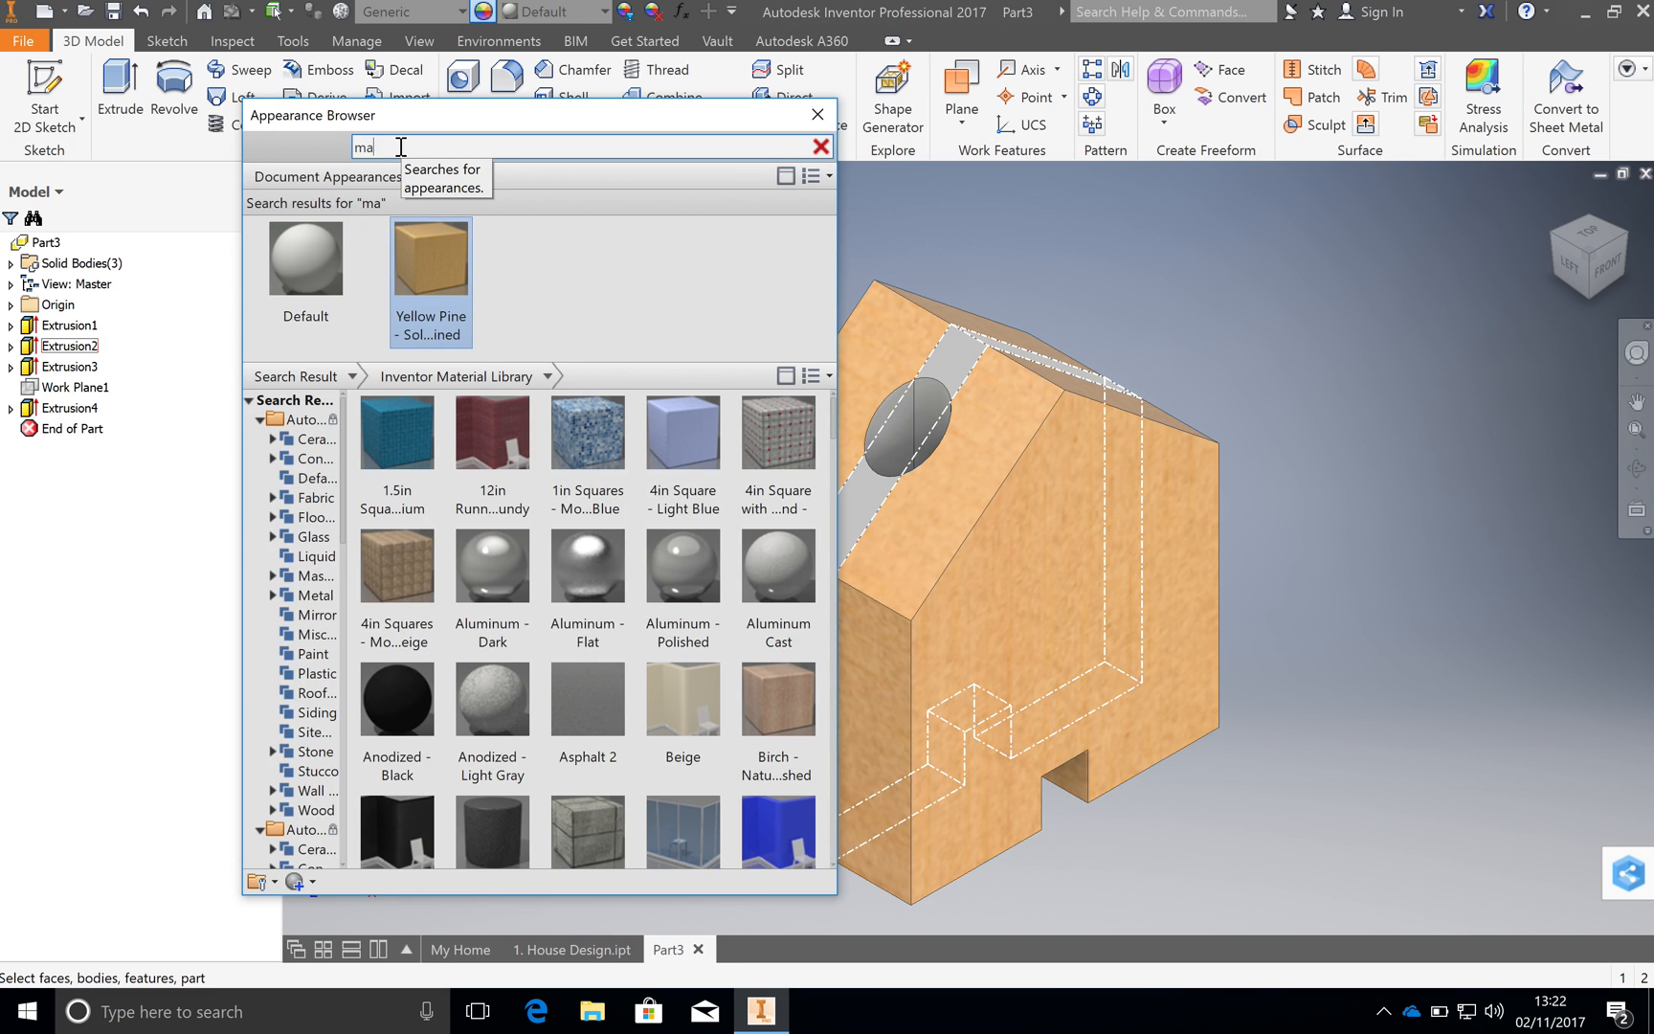
{"action": "type", "text": "ho"}
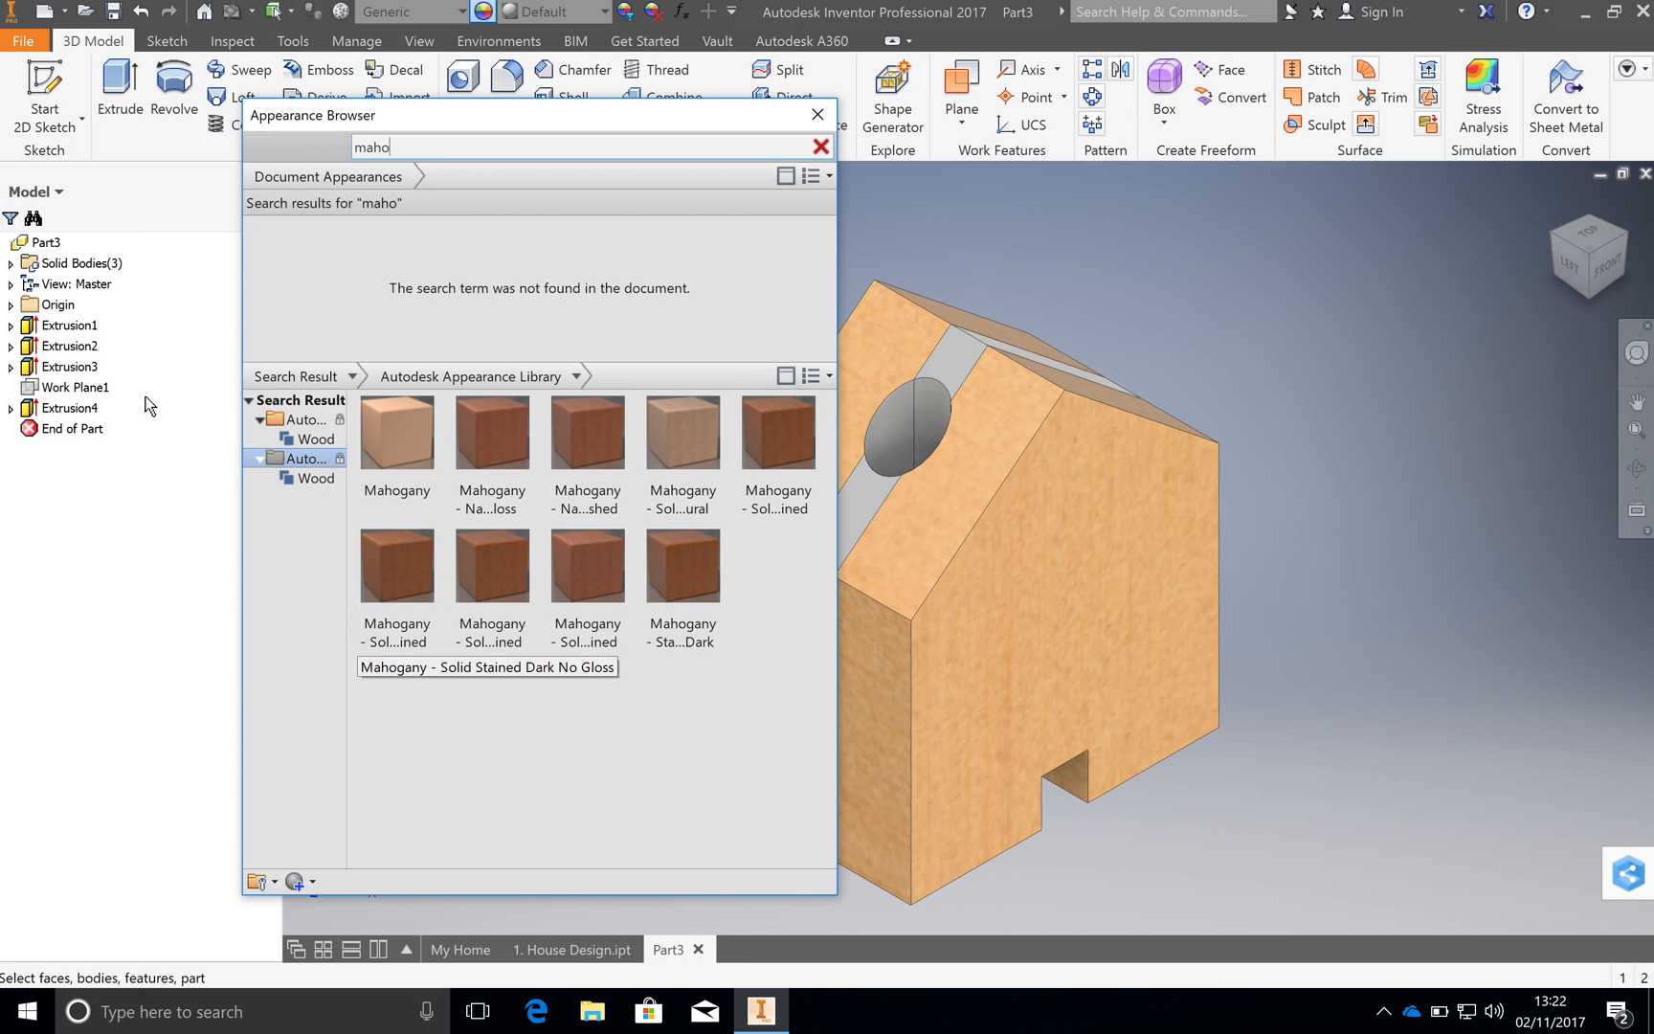
{"action": "left_click", "coordinate": [80, 350]}
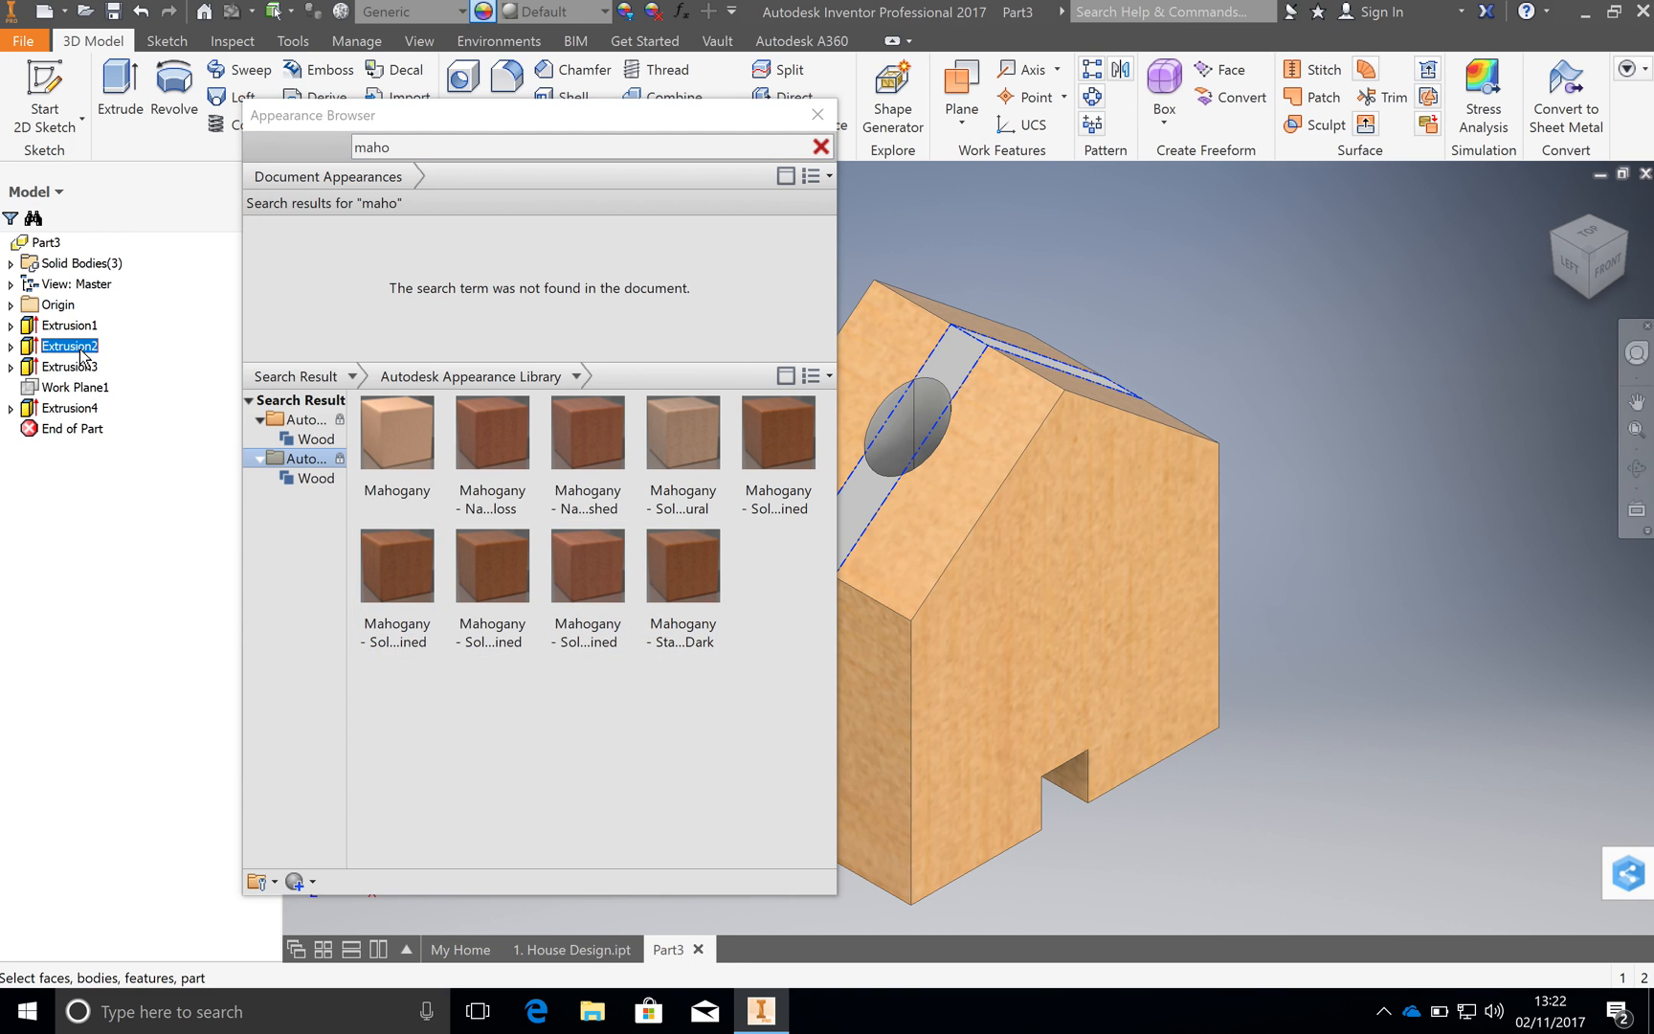
{"action": "left_click", "coordinate": [673, 642]}
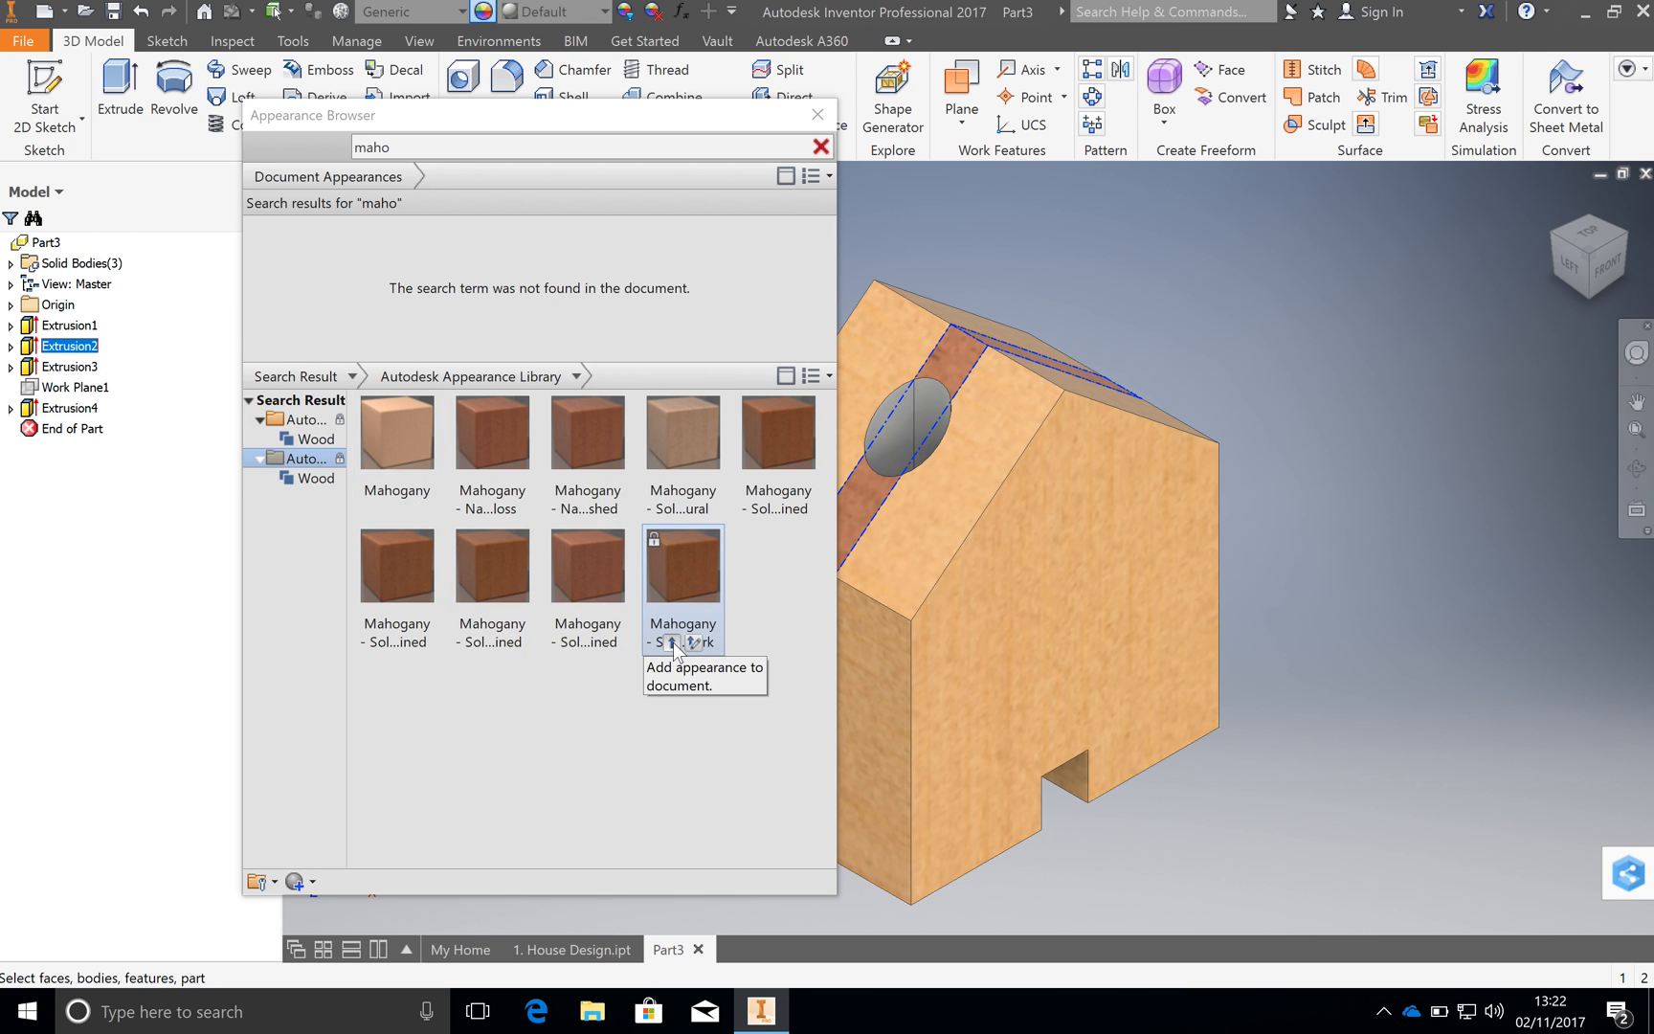
{"action": "left_click", "coordinate": [673, 643]}
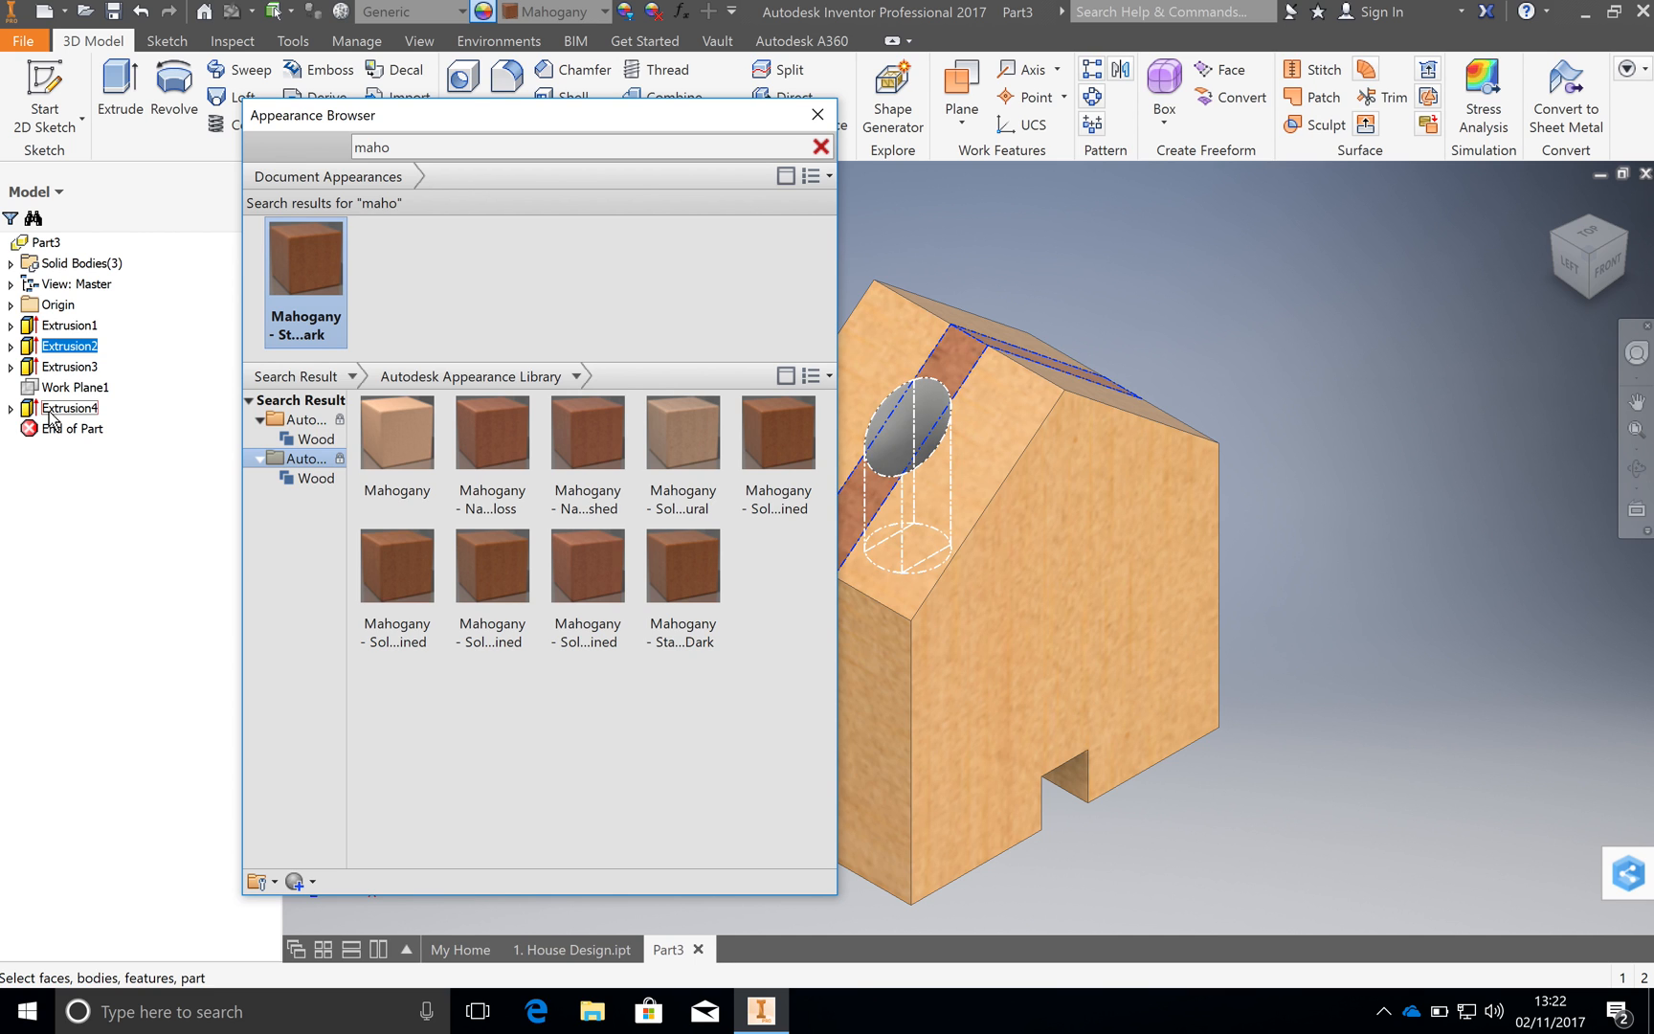
Apply the Mahogany - Stained Dark Polished appearance to the upper curved wall of the roof hole within the middle layer
{"action": "scroll", "coordinate": [902, 417], "scroll_direction": "down", "scroll_amount": 5}
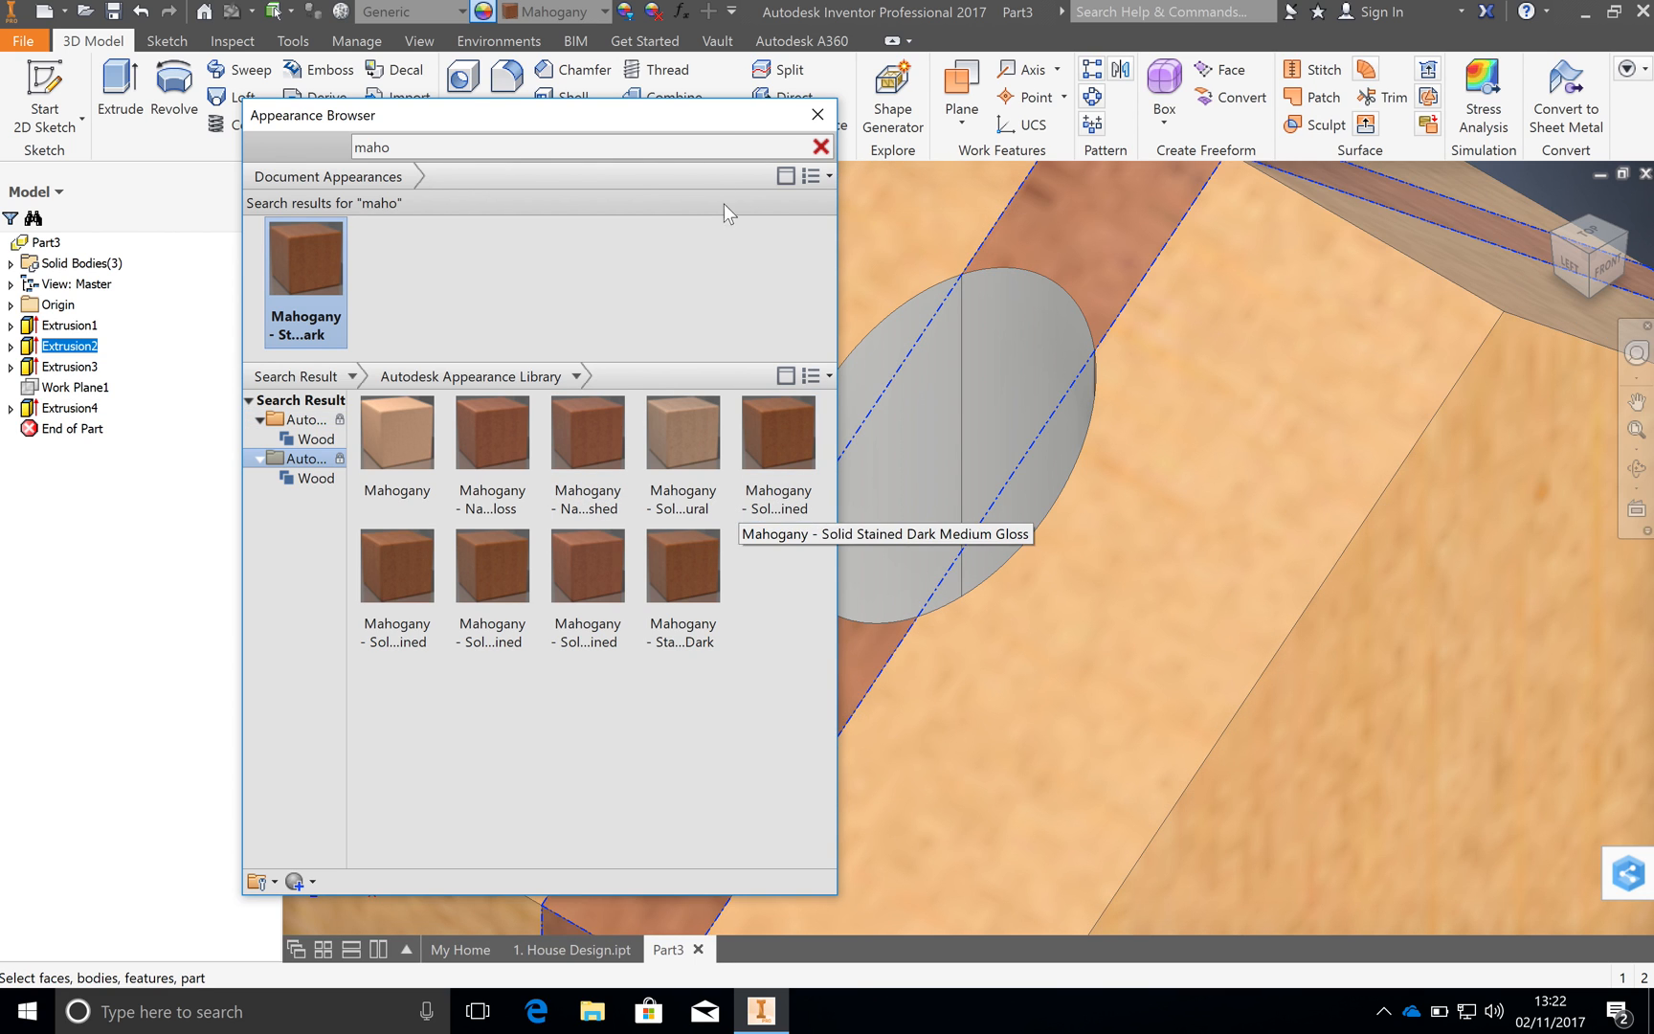
{"action": "left_click_drag", "start_coordinate": [722, 127], "coordinate": [563, 150]}
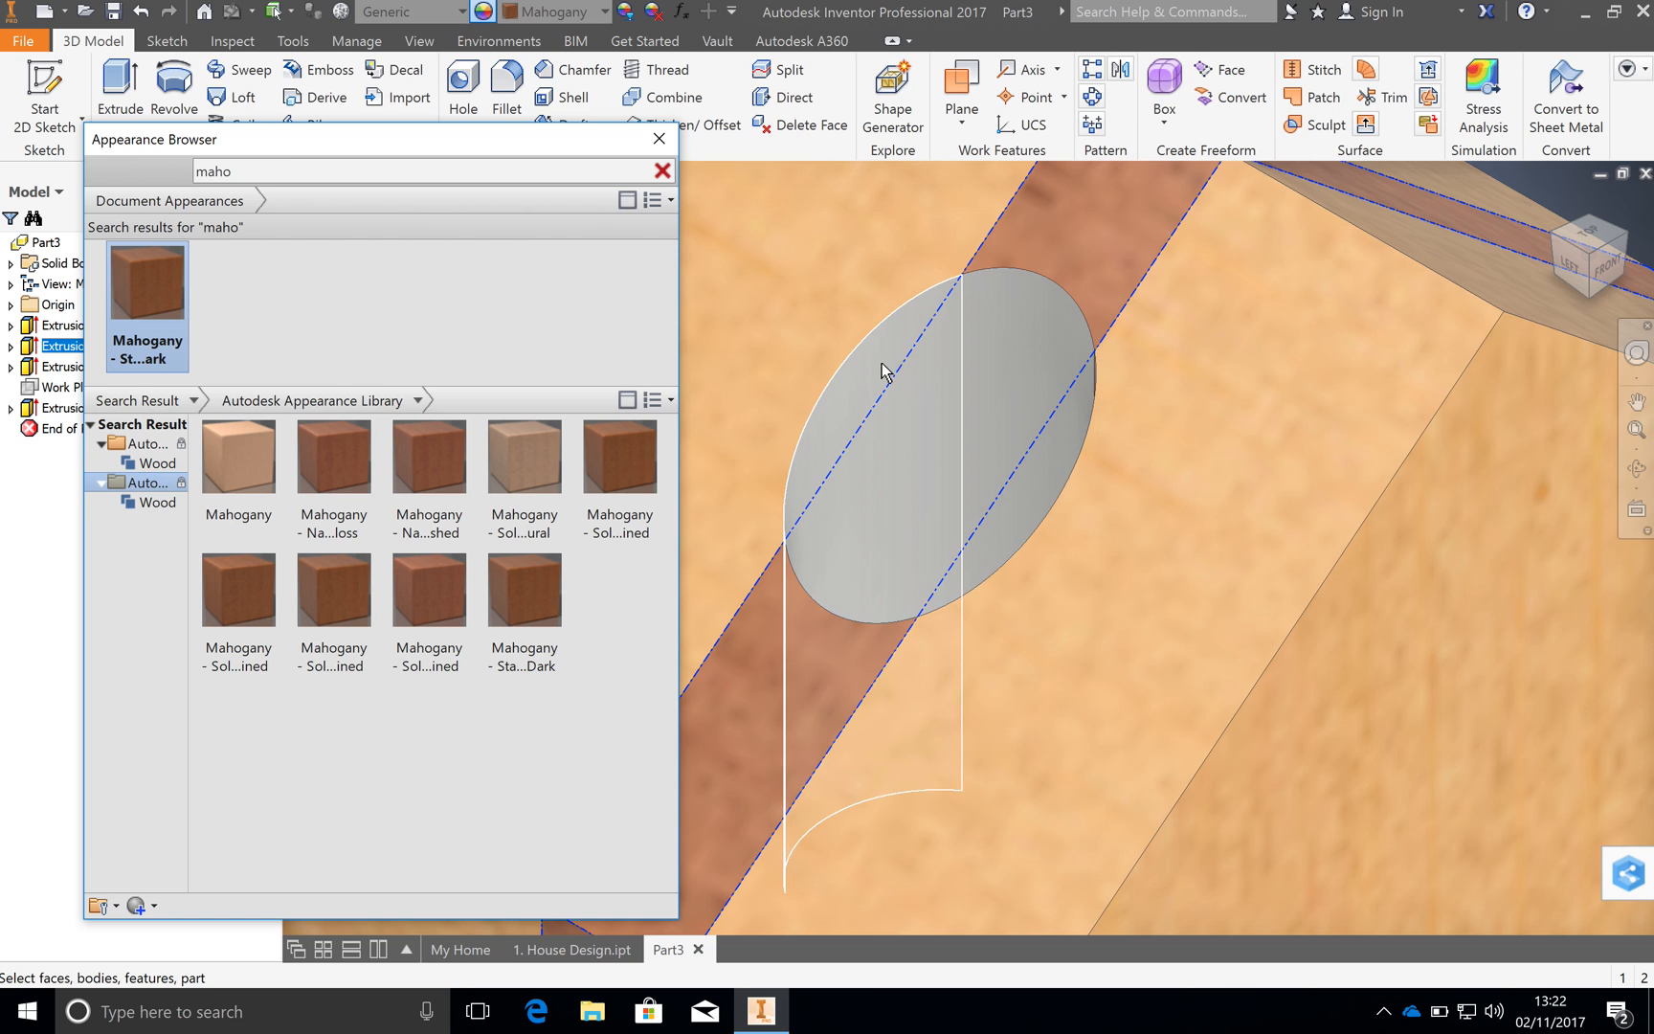
{"action": "scroll", "coordinate": [1022, 370], "scroll_direction": "up", "scroll_amount": 5}
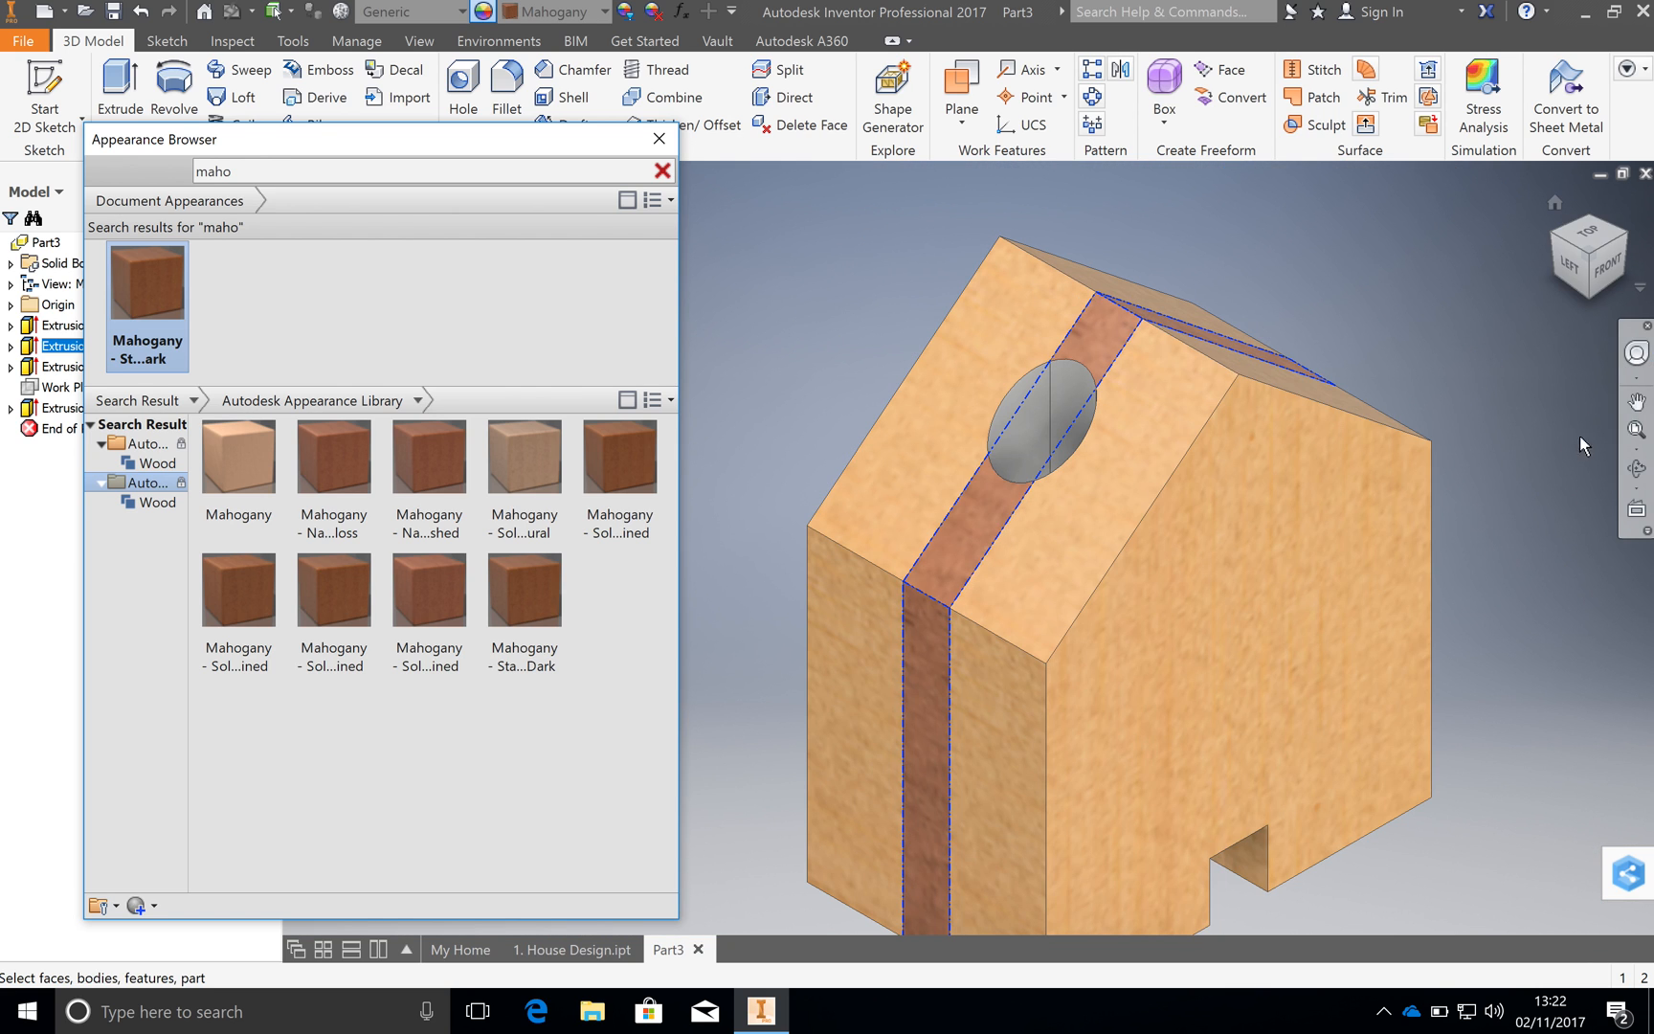
{"action": "left_click", "coordinate": [1637, 468]}
{"action": "left_click_drag", "start_coordinate": [1138, 529], "coordinate": [1128, 565]}
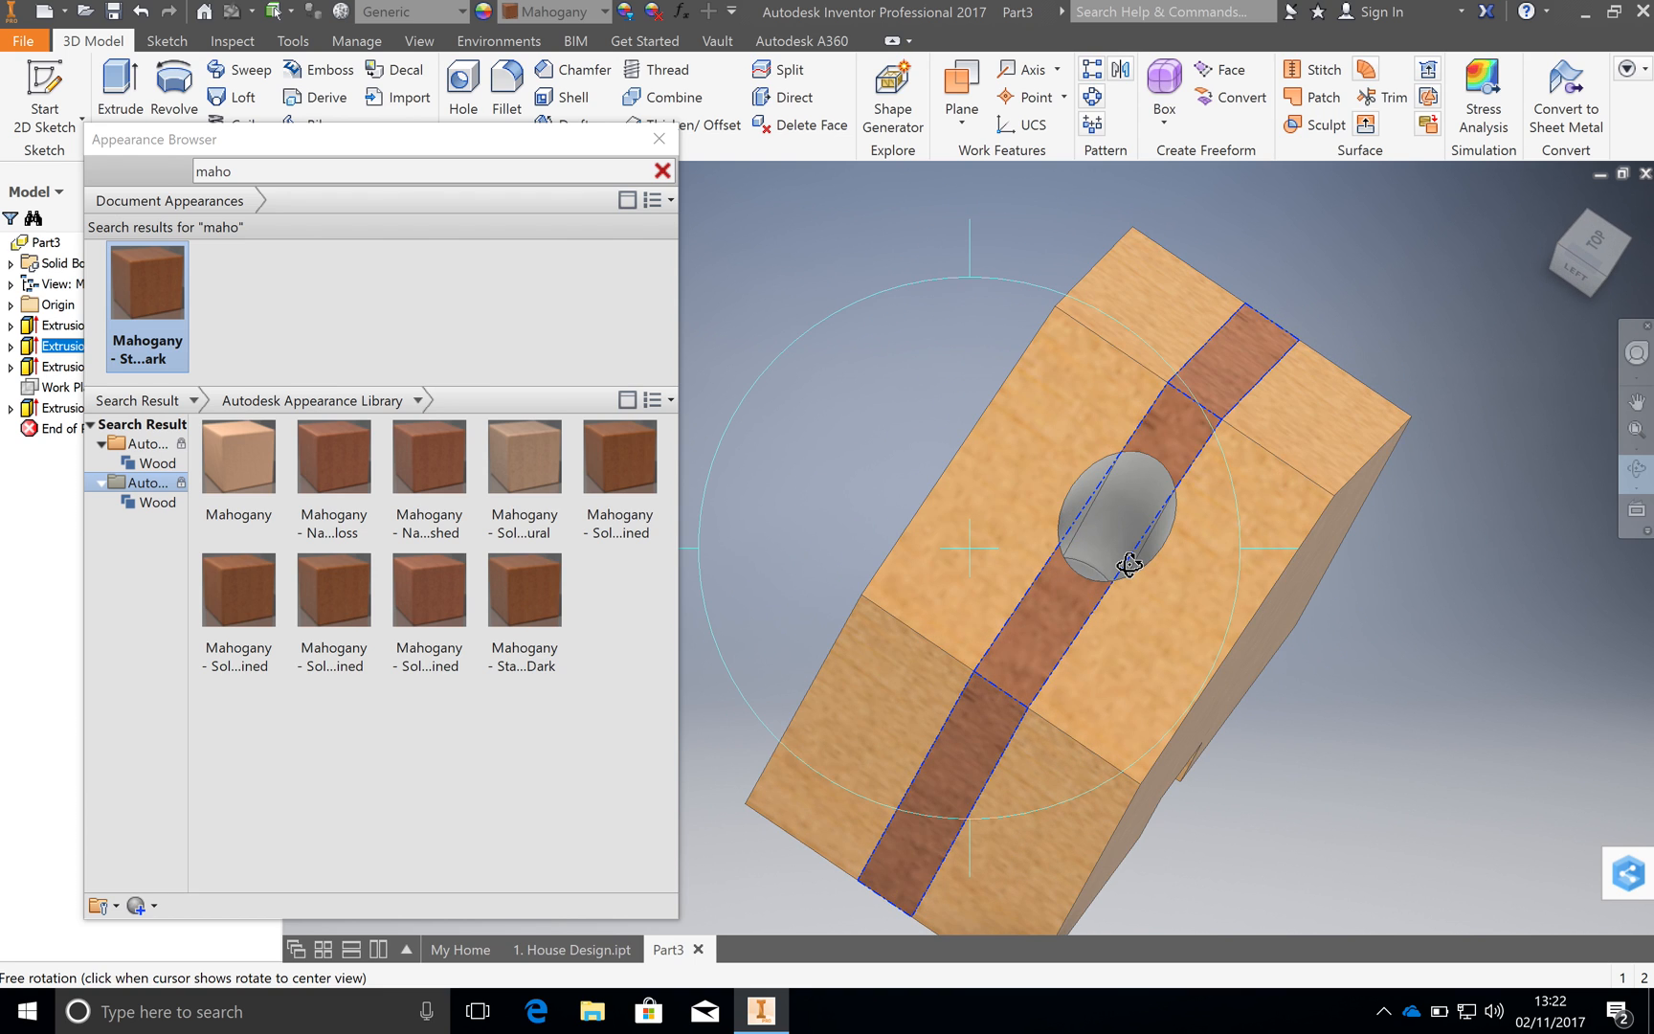
{"action": "right_click", "coordinate": [1130, 565]}
{"action": "left_click", "coordinate": [1192, 566]}
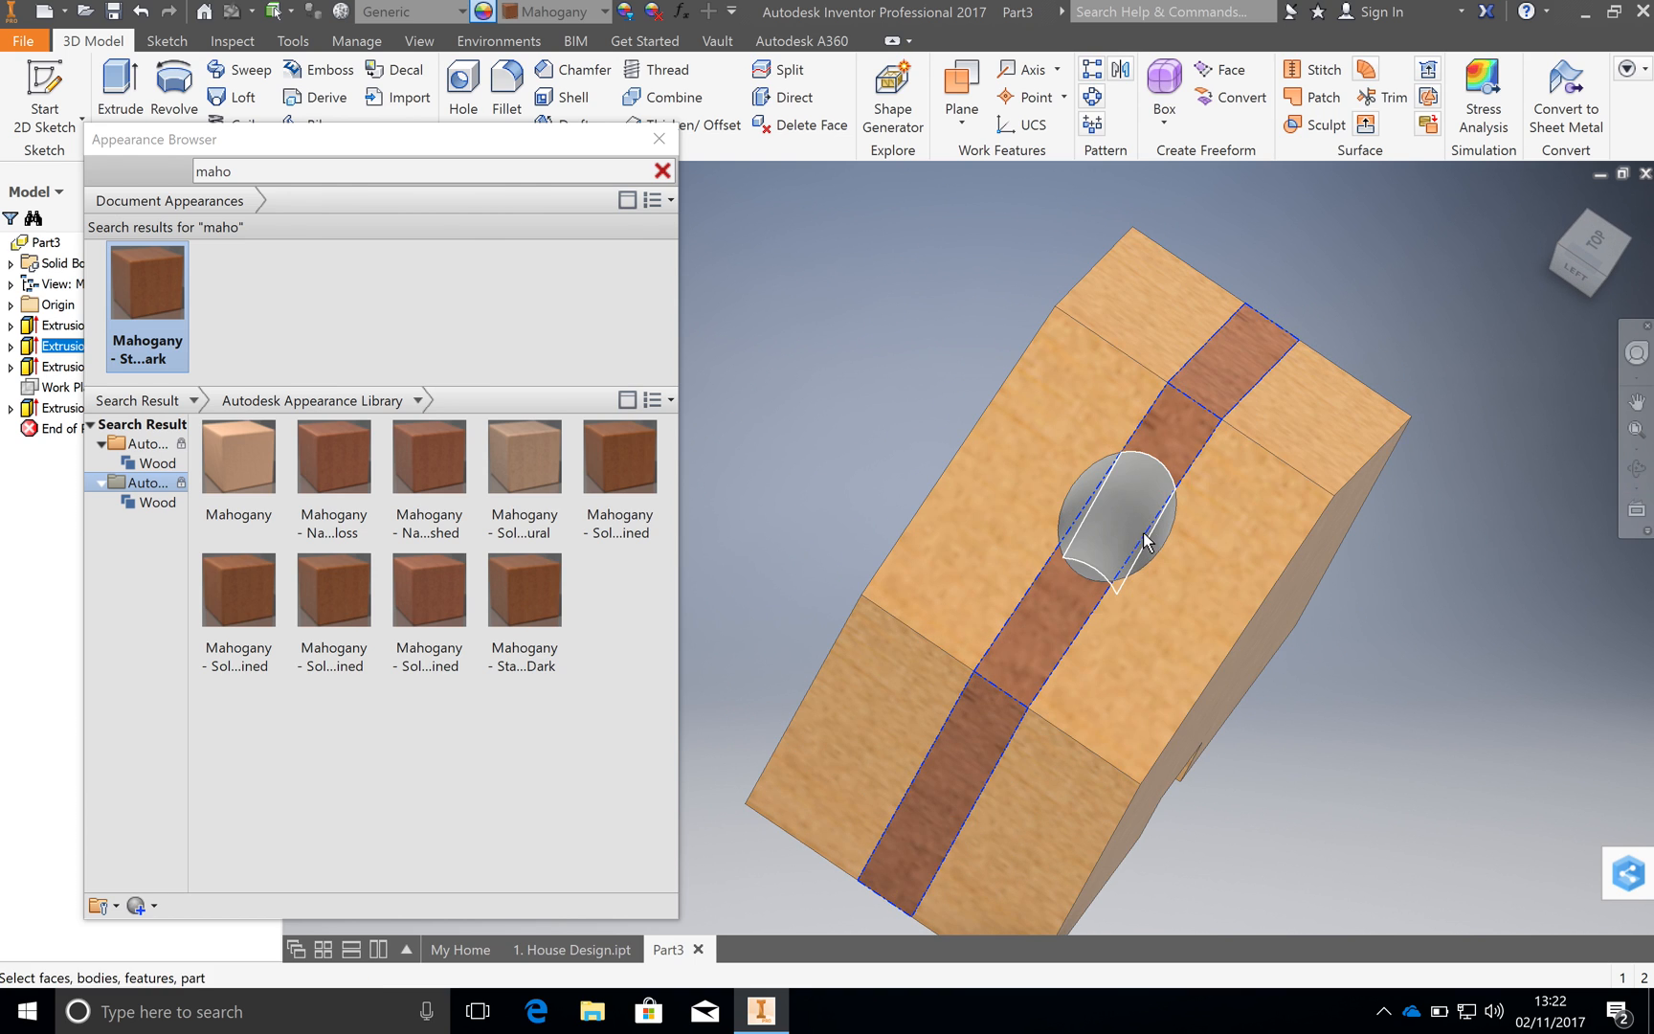
{"action": "left_click", "coordinate": [1139, 523]}
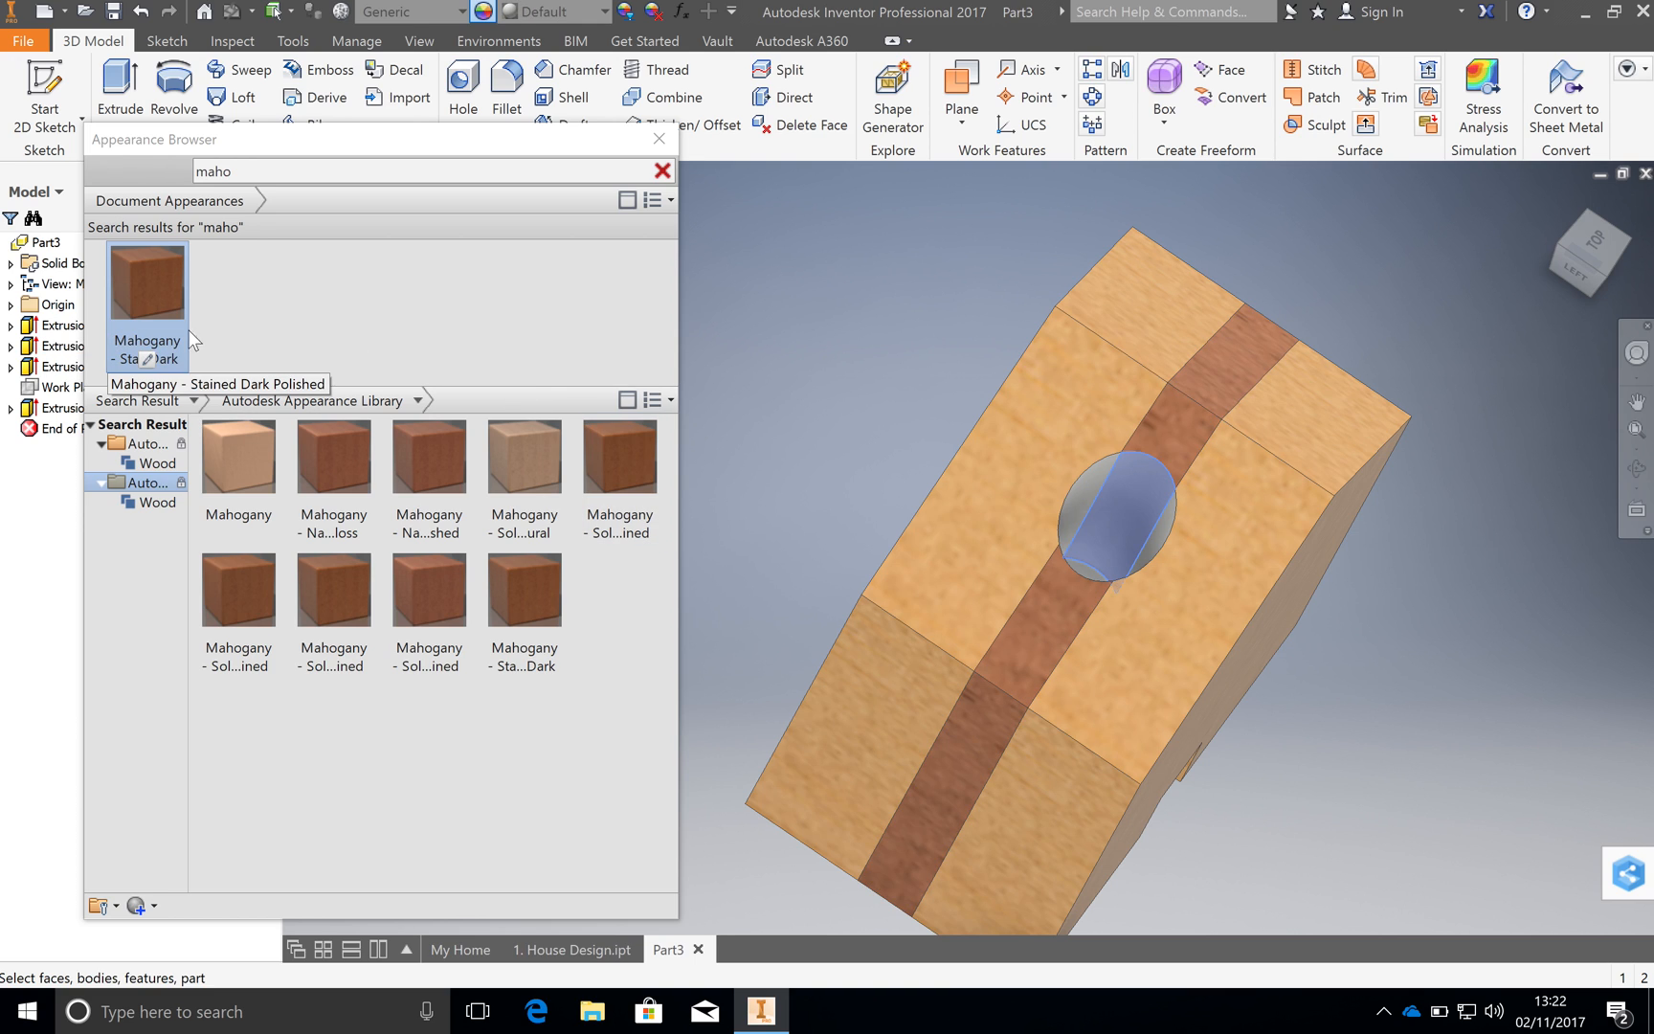
{"action": "left_click", "coordinate": [140, 356]}
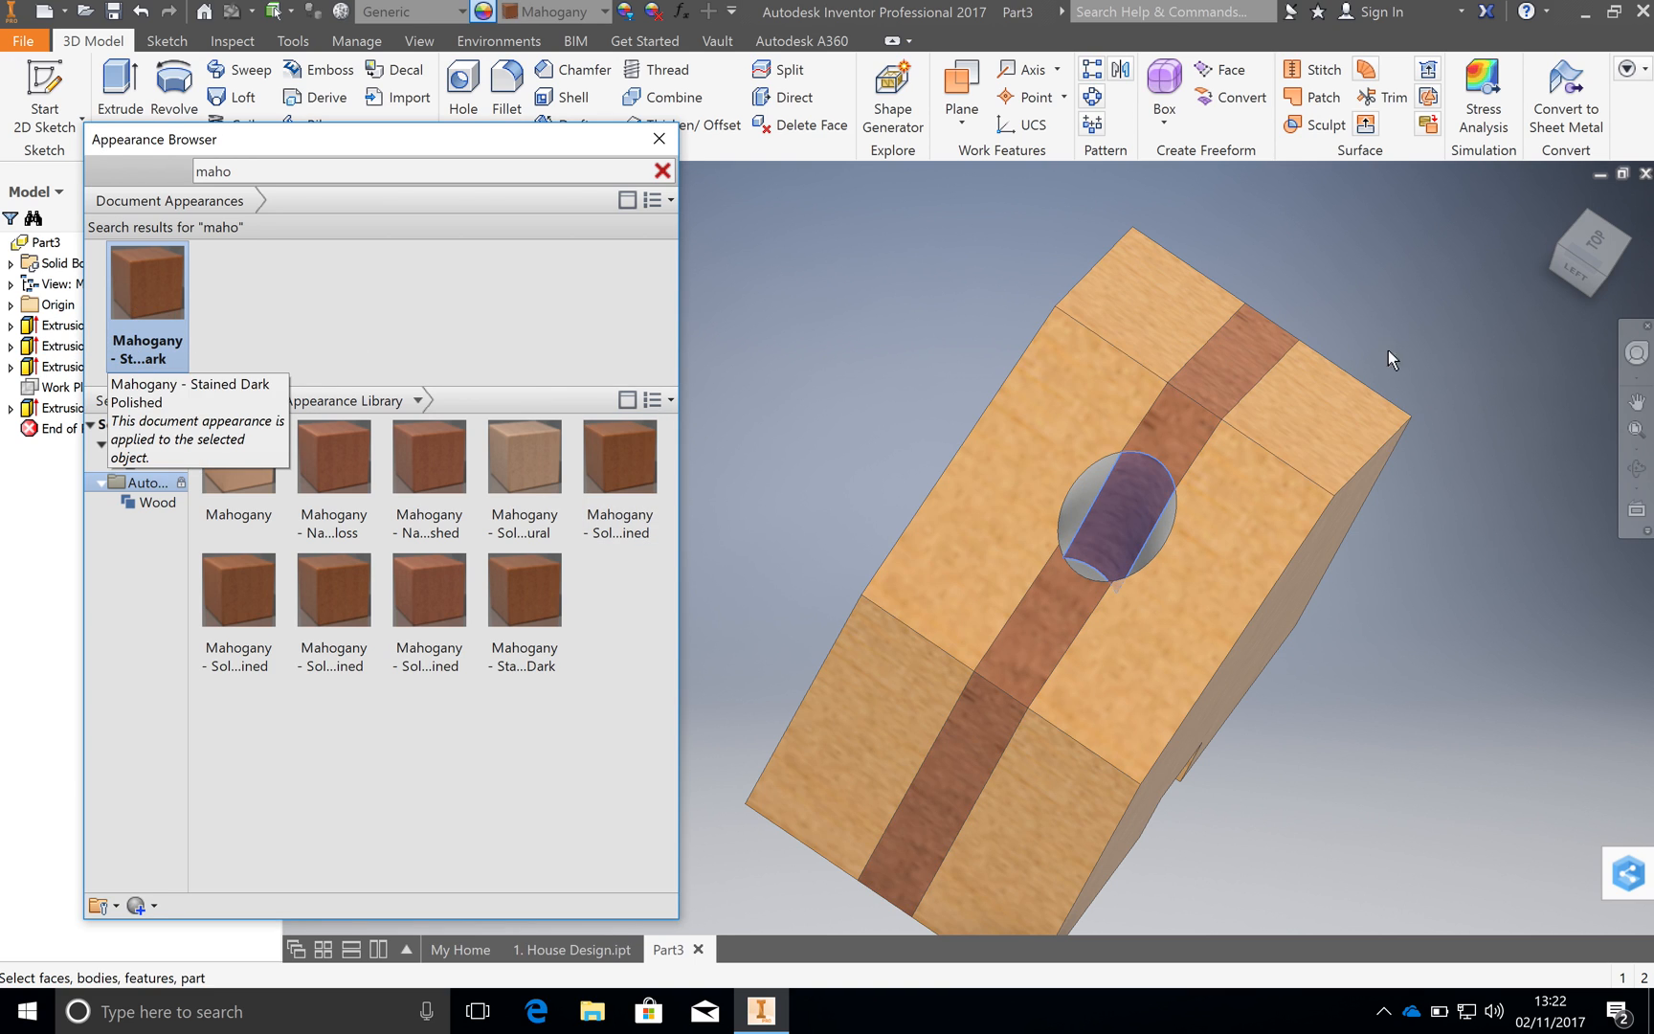
Apply the Mahogany - Stained Dark Polished appearance to the middle layer's strip on the floor of the roof hole
{"action": "left_click", "coordinate": [1638, 467]}
{"action": "left_click_drag", "start_coordinate": [1166, 485], "coordinate": [1101, 524]}
{"action": "right_click", "coordinate": [879, 477]}
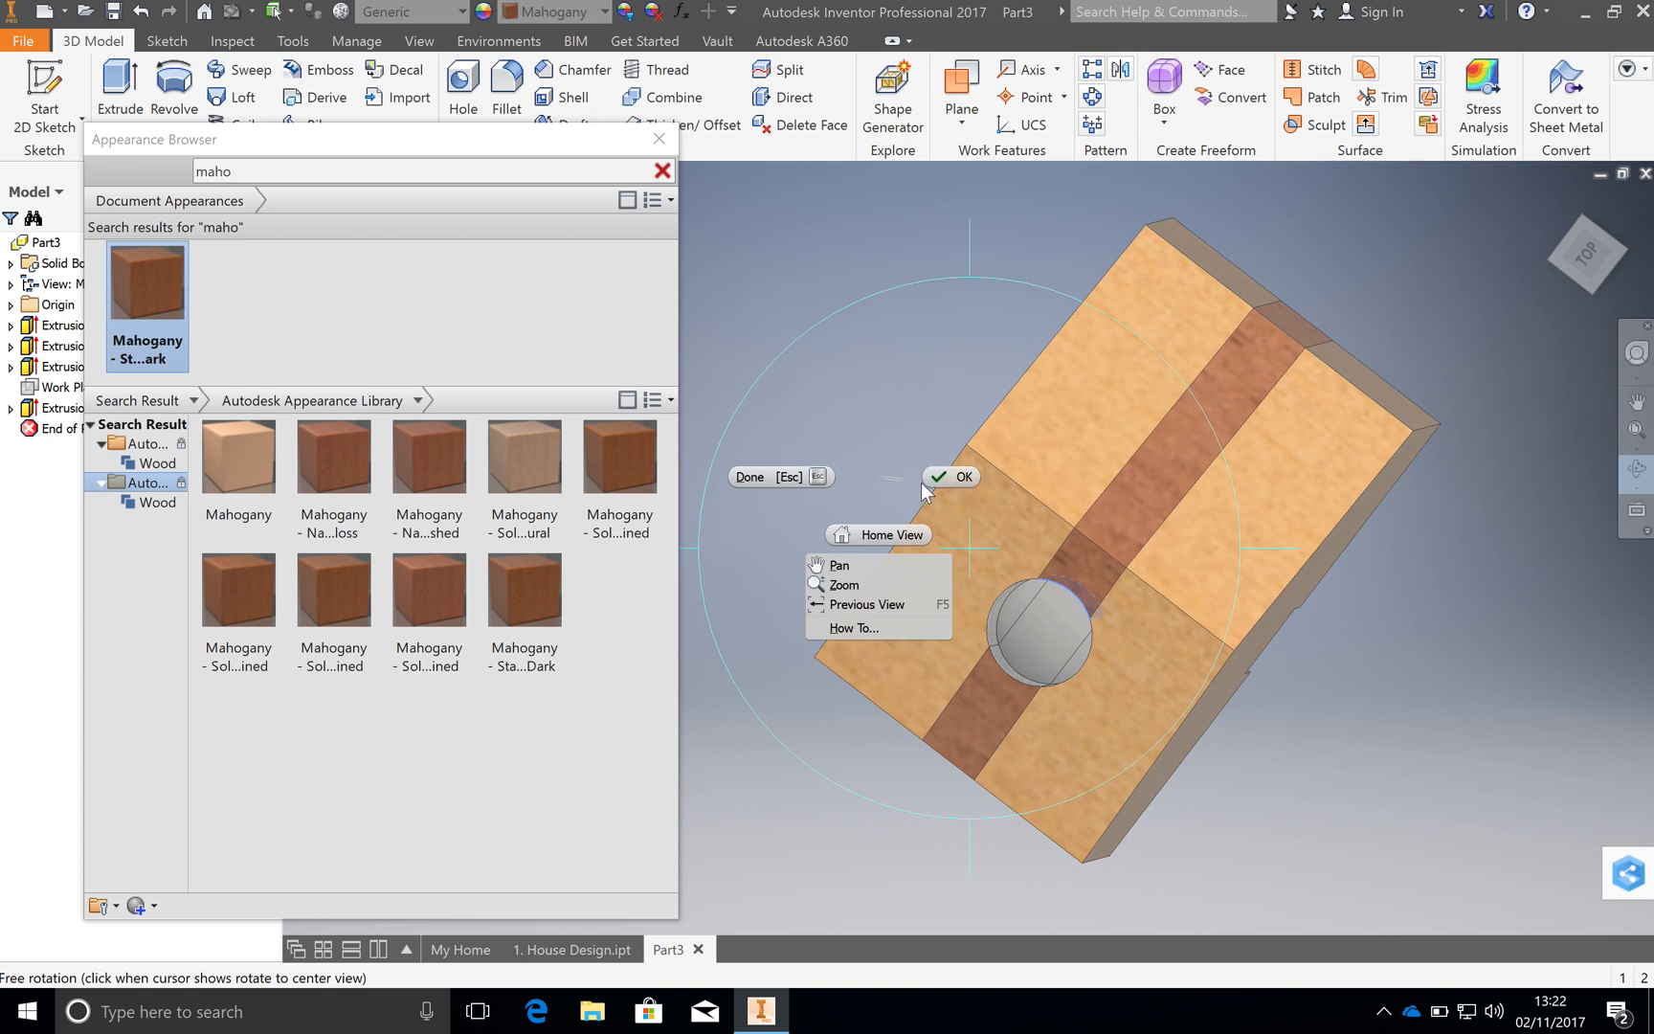
{"action": "left_click", "coordinate": [948, 477]}
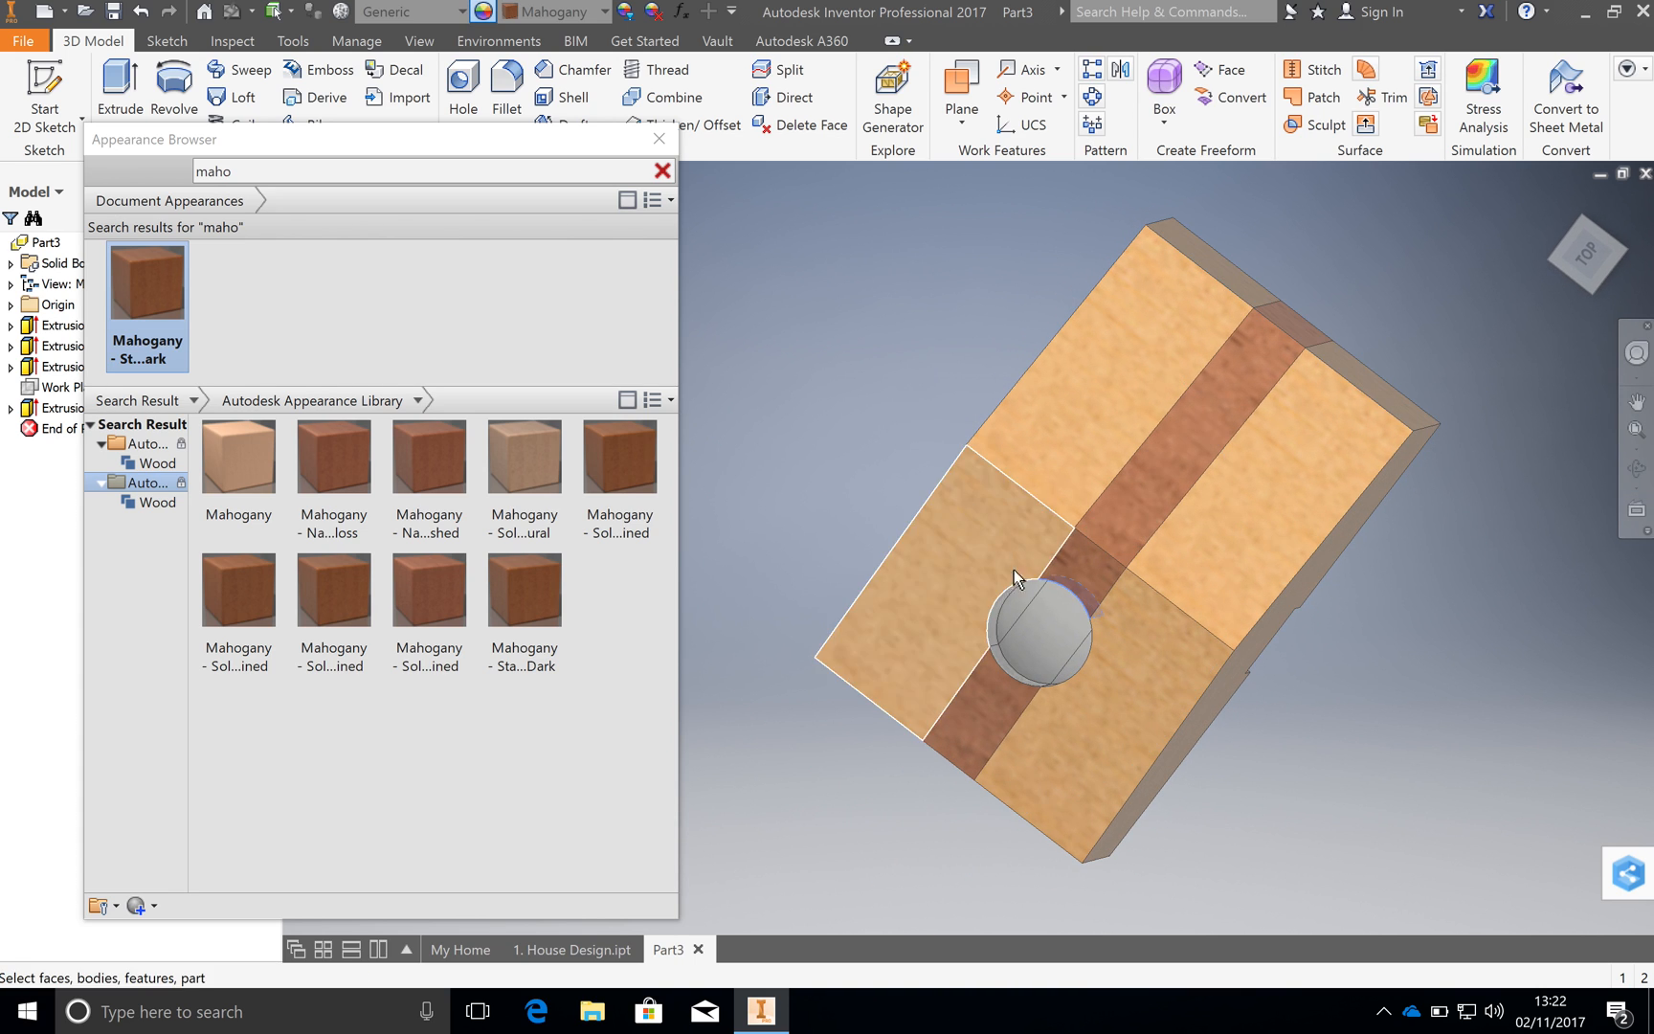
{"action": "left_click", "coordinate": [1049, 627]}
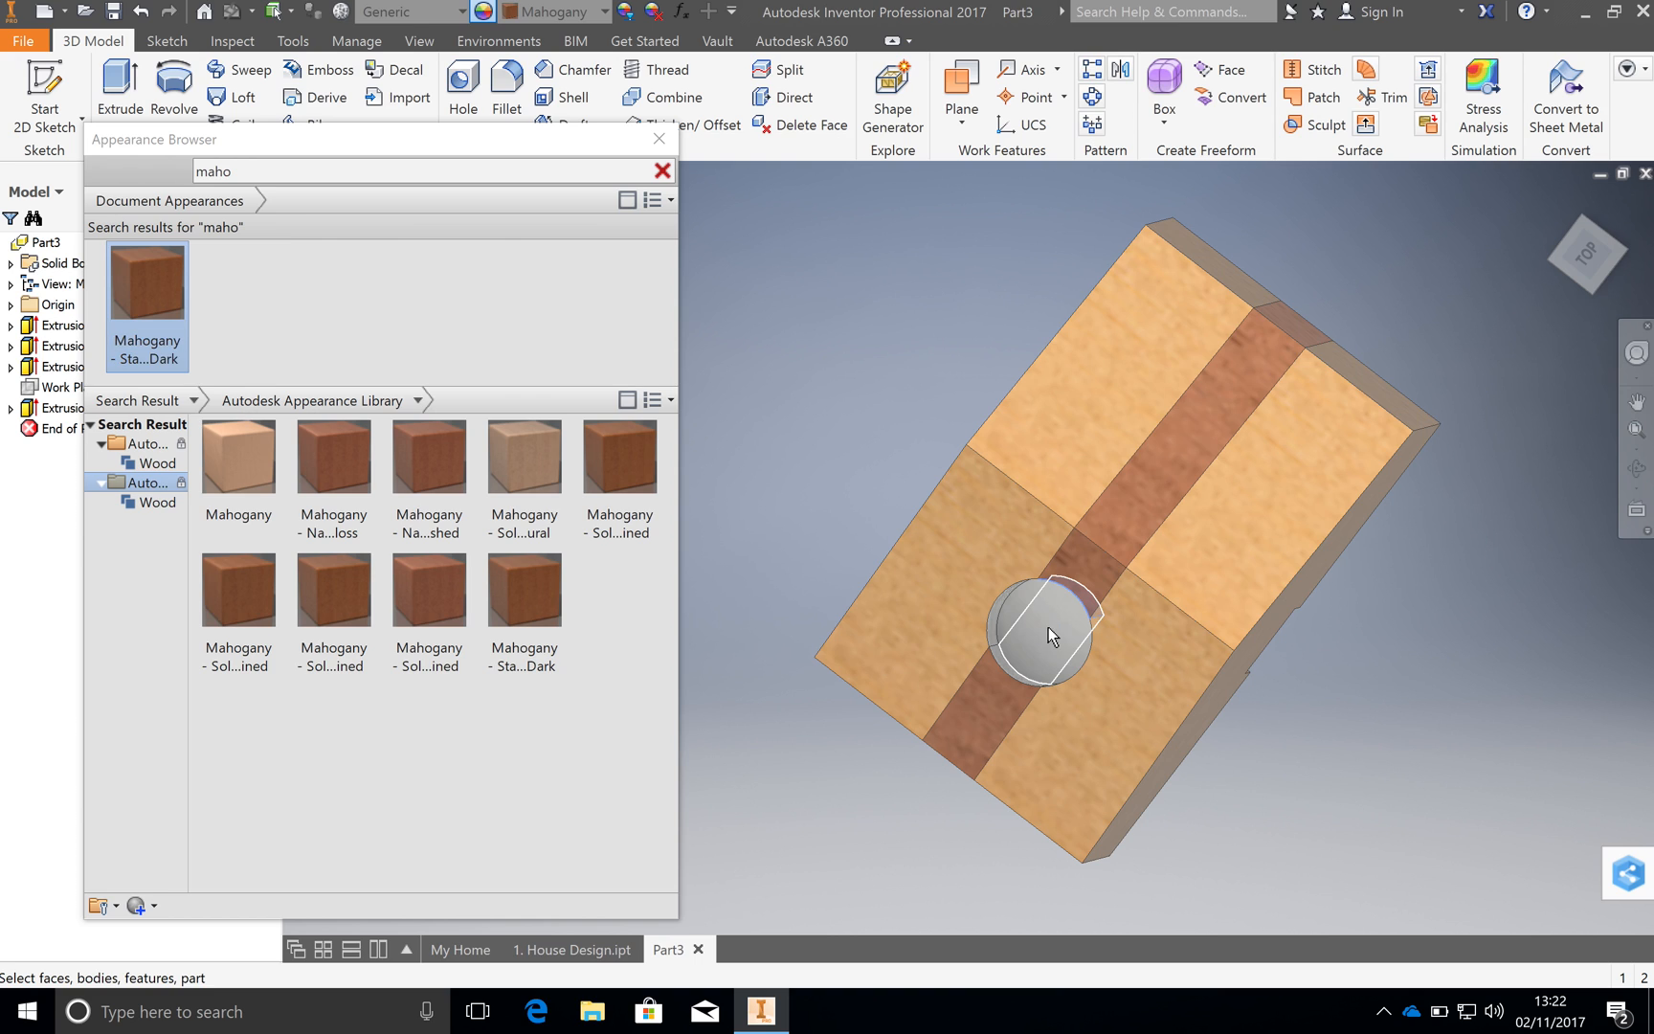
{"action": "left_click", "coordinate": [151, 265]}
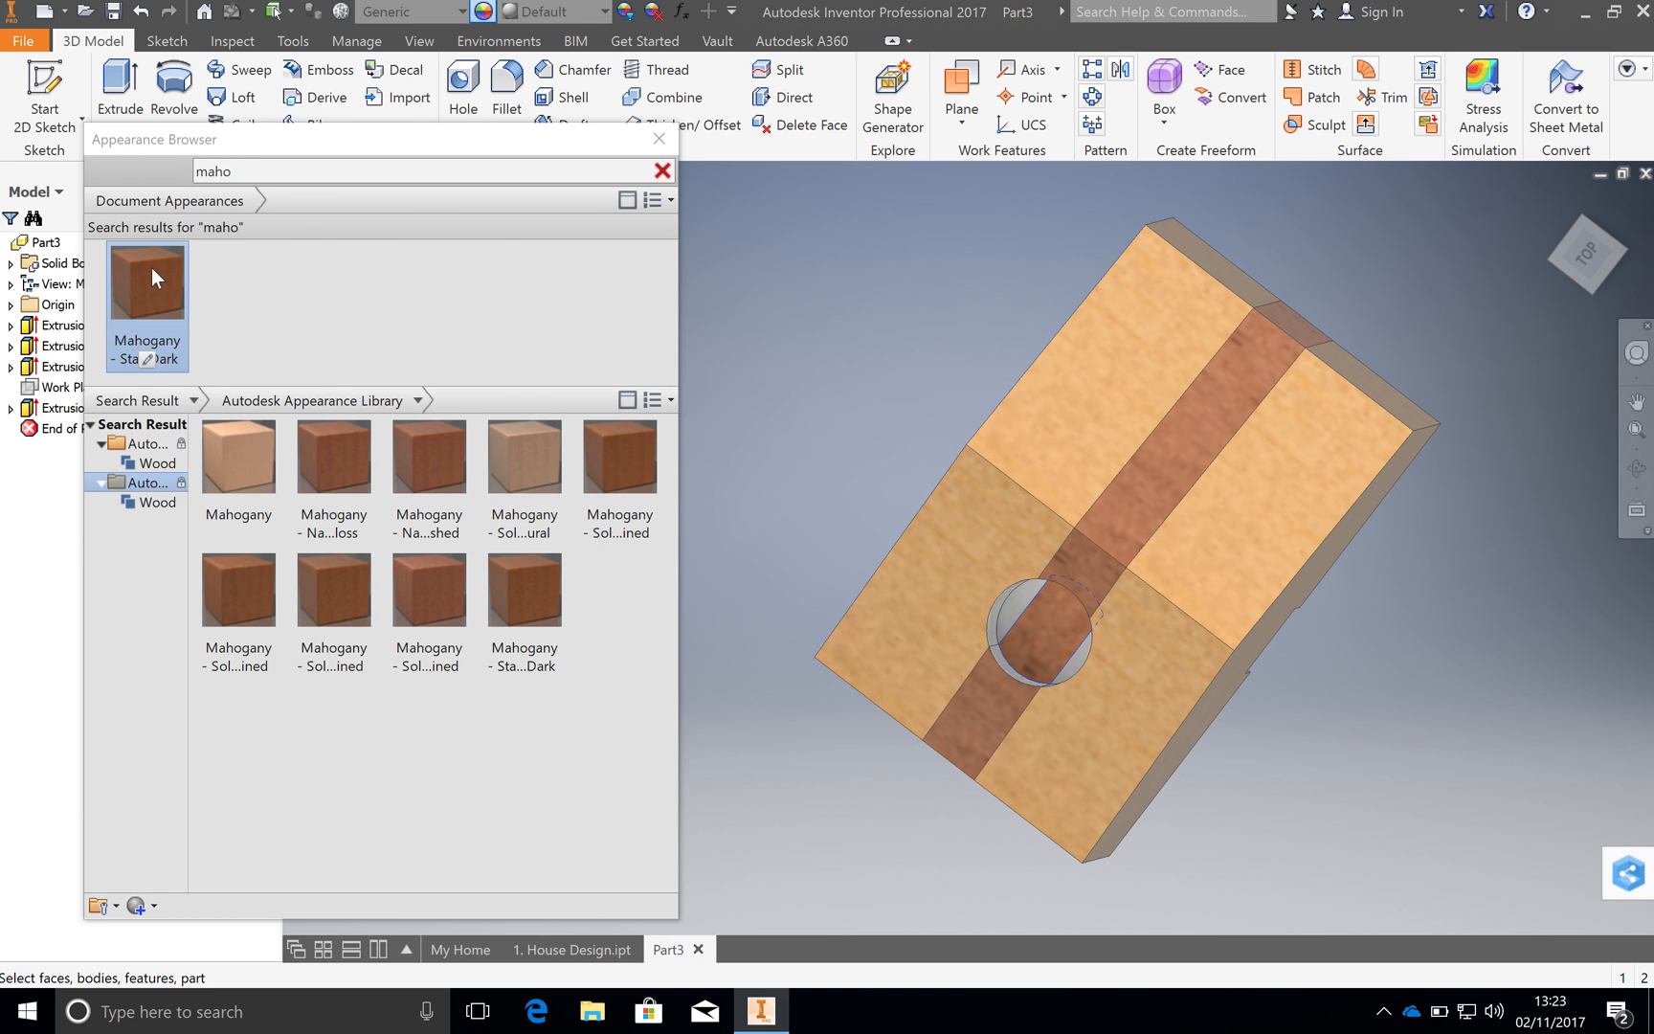
Apply the Mahogany - Stained Dark Polished appearance to the remaining curved hole wall of the middle layer, on the lower roof side
{"action": "left_click", "coordinate": [1637, 469]}
{"action": "left_click_drag", "start_coordinate": [1094, 550], "coordinate": [1072, 589]}
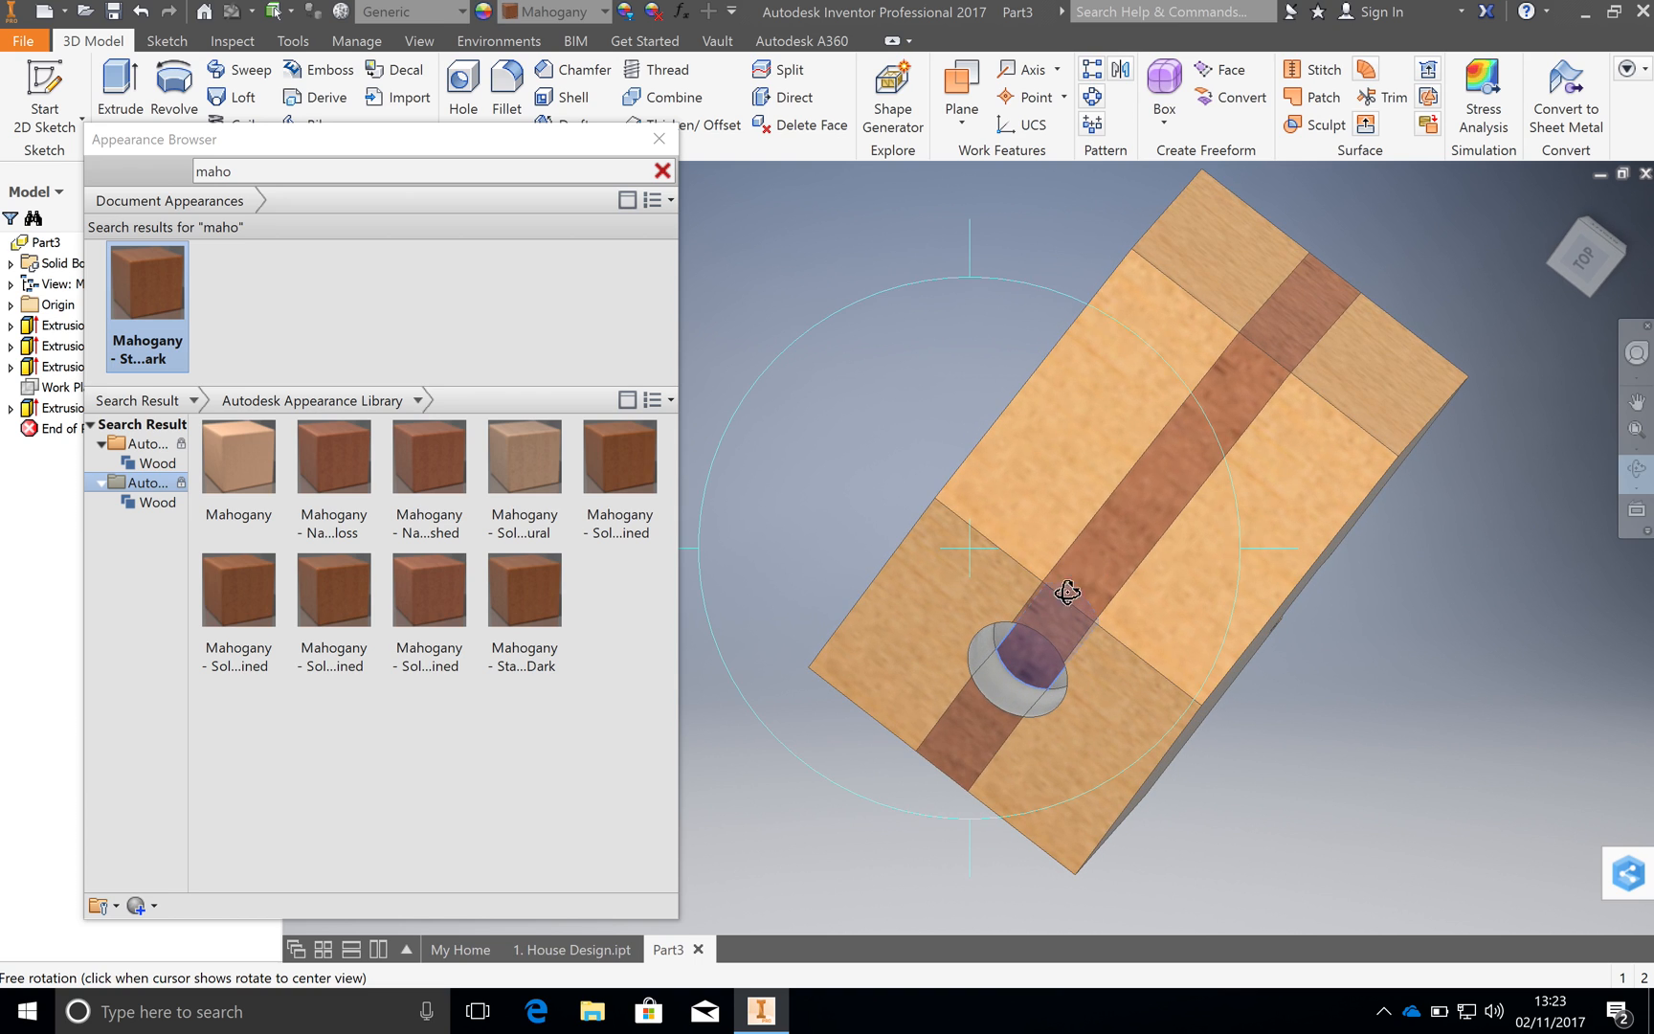
{"action": "right_click", "coordinate": [1059, 605]}
{"action": "left_click", "coordinate": [1116, 600]}
{"action": "left_click", "coordinate": [1007, 702]}
{"action": "left_click", "coordinate": [160, 291]}
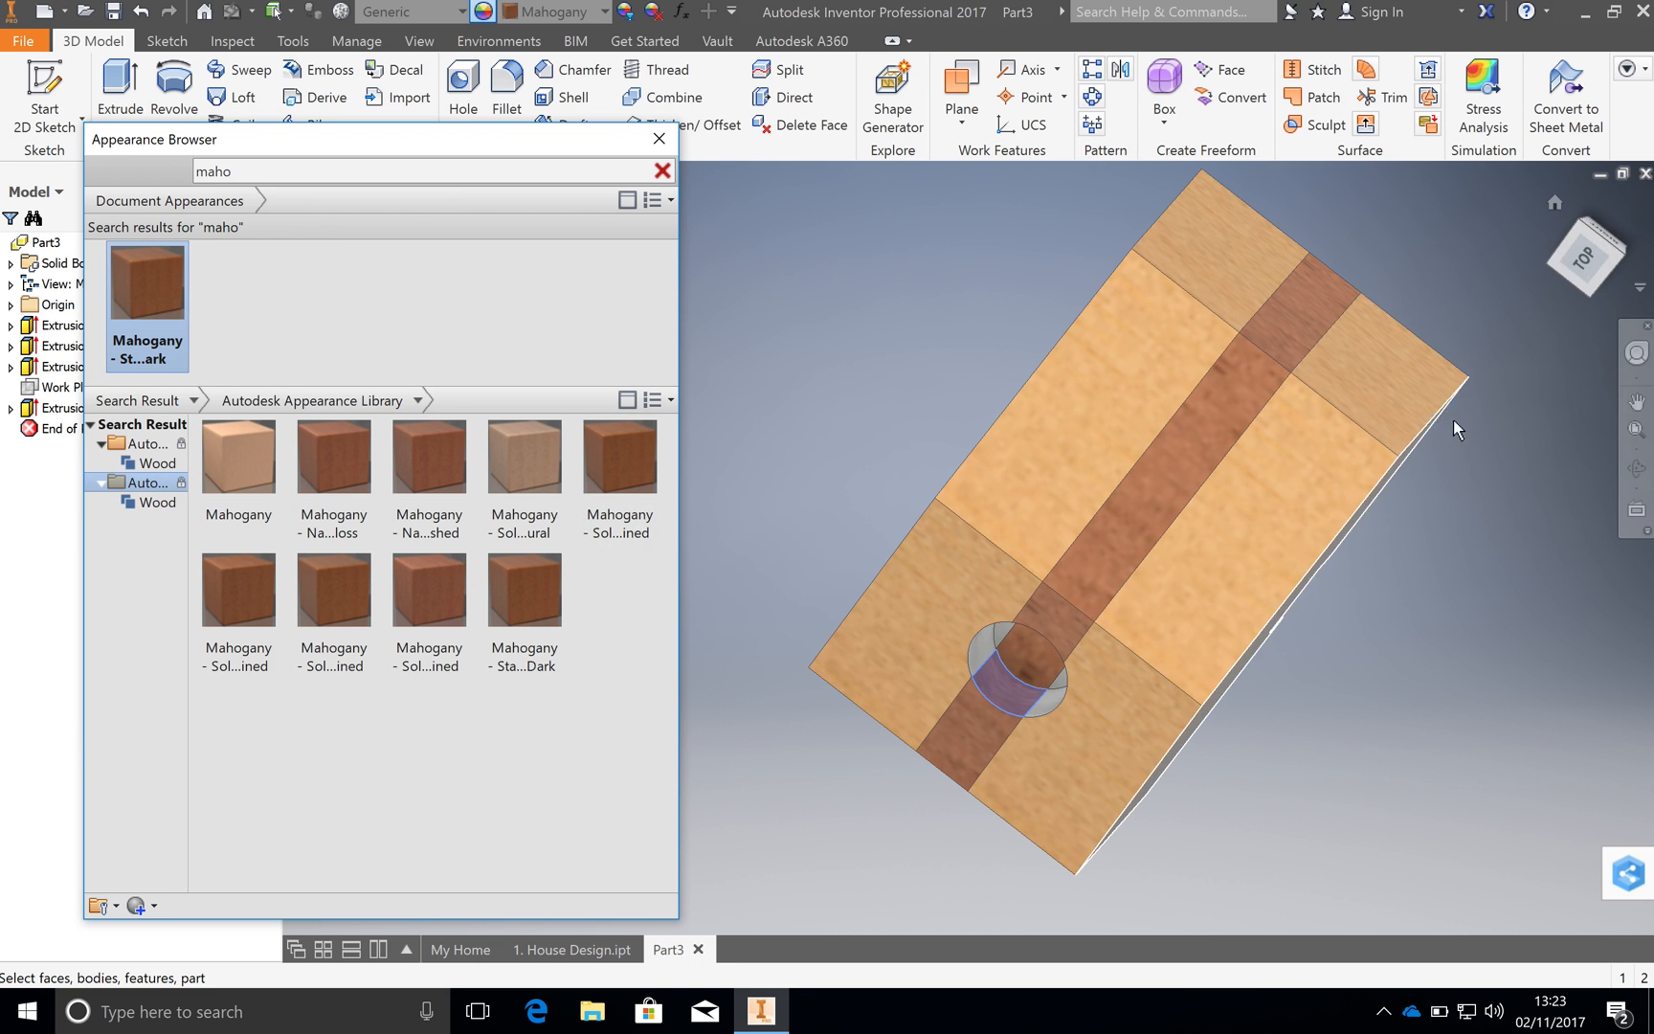
Apply Yellow Pine - Solid Stained Light Low Gloss to the unfinished curved wall of the roof hole in the outer layer
{"action": "left_click", "coordinate": [1637, 468]}
{"action": "left_click_drag", "start_coordinate": [990, 561], "coordinate": [988, 521]}
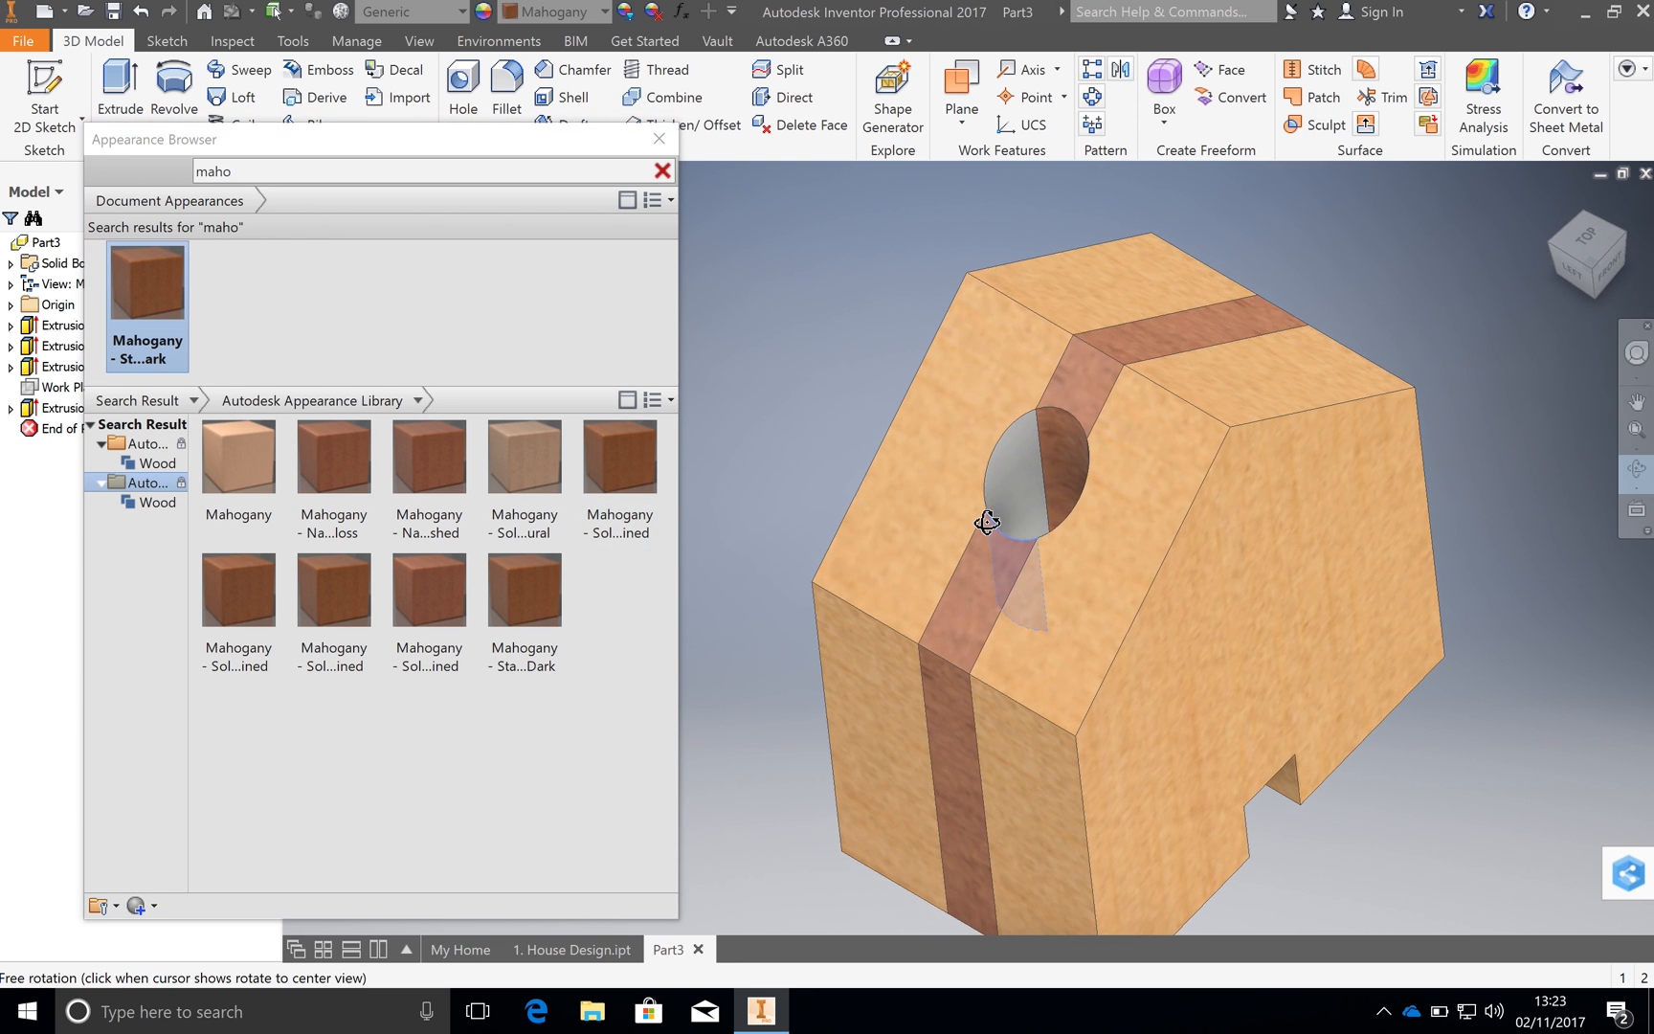
{"action": "double_click", "coordinate": [296, 178]}
{"action": "type", "text": "pine"}
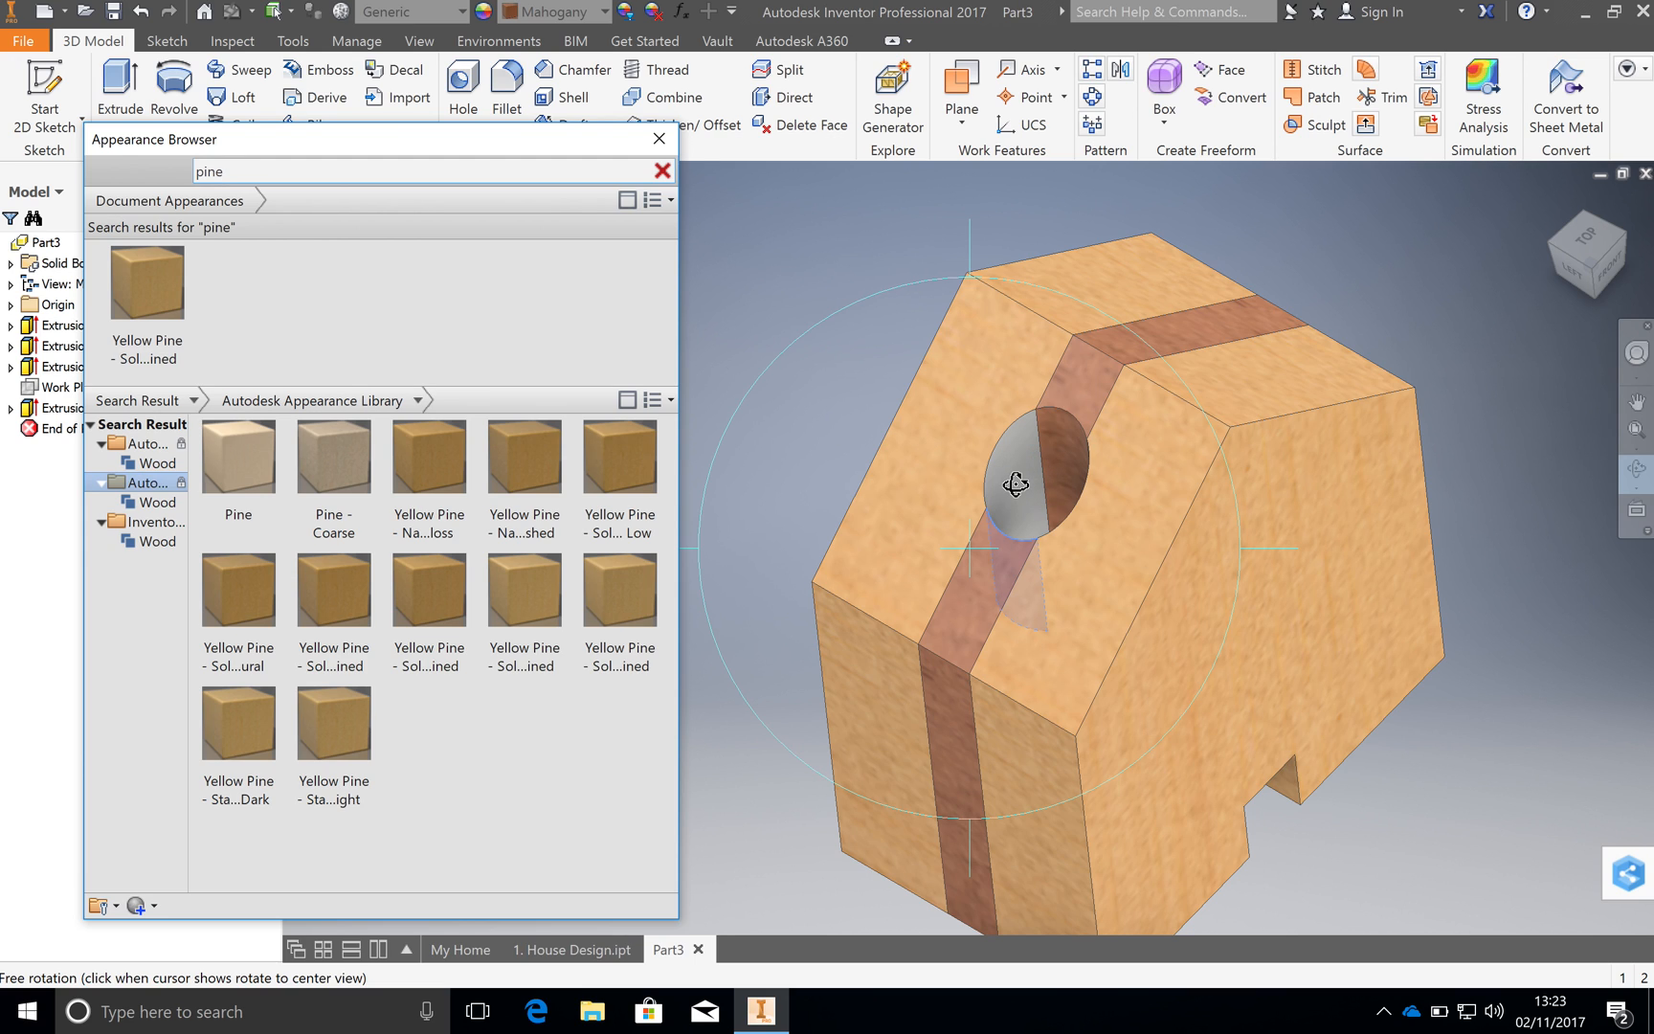
{"action": "key", "text": "Escape"}
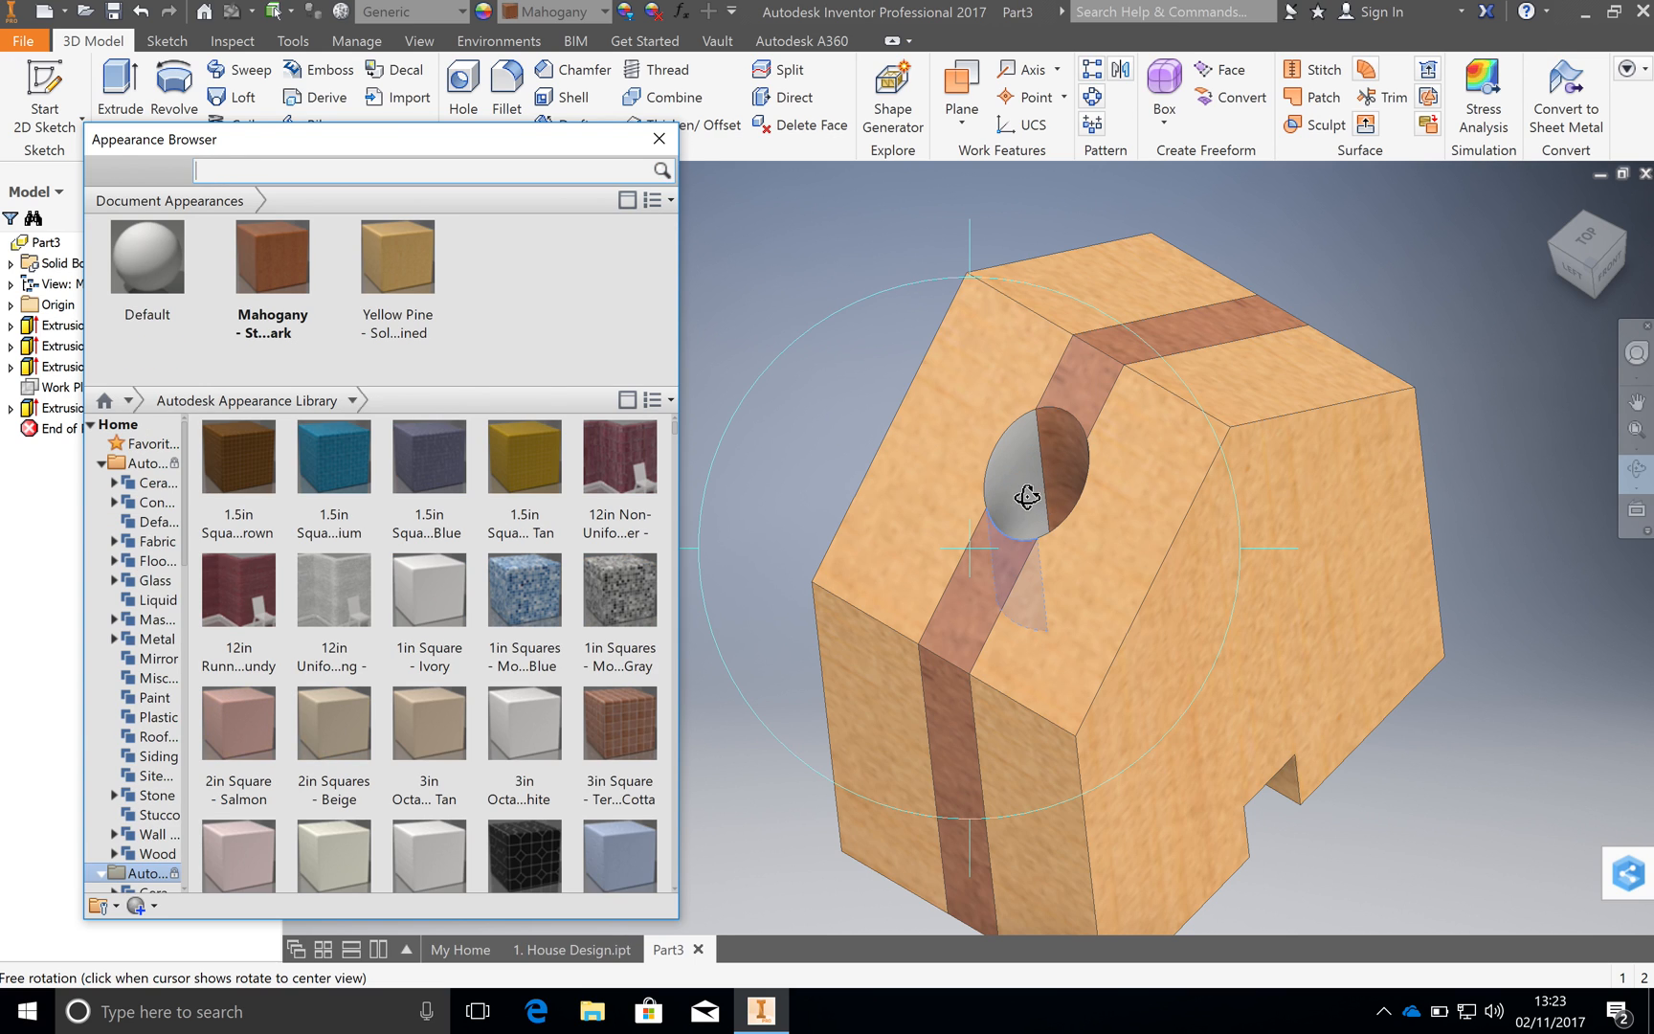
{"action": "right_click", "coordinate": [1013, 487]}
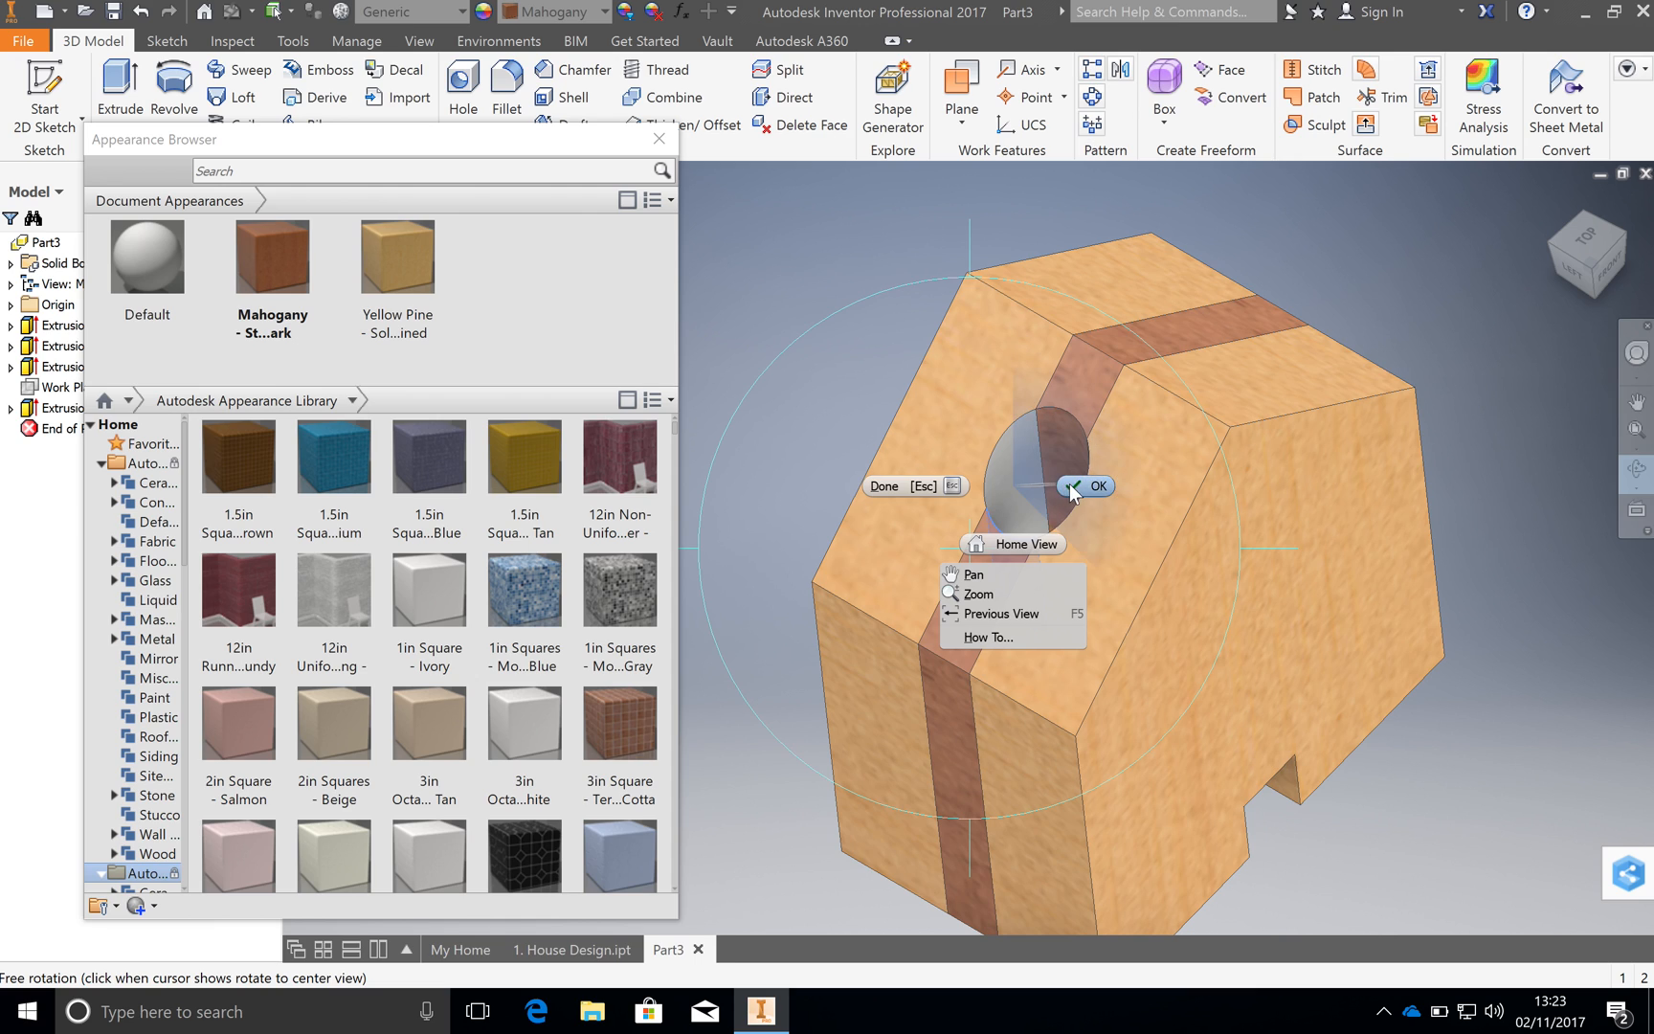
{"action": "left_click", "coordinate": [1069, 483]}
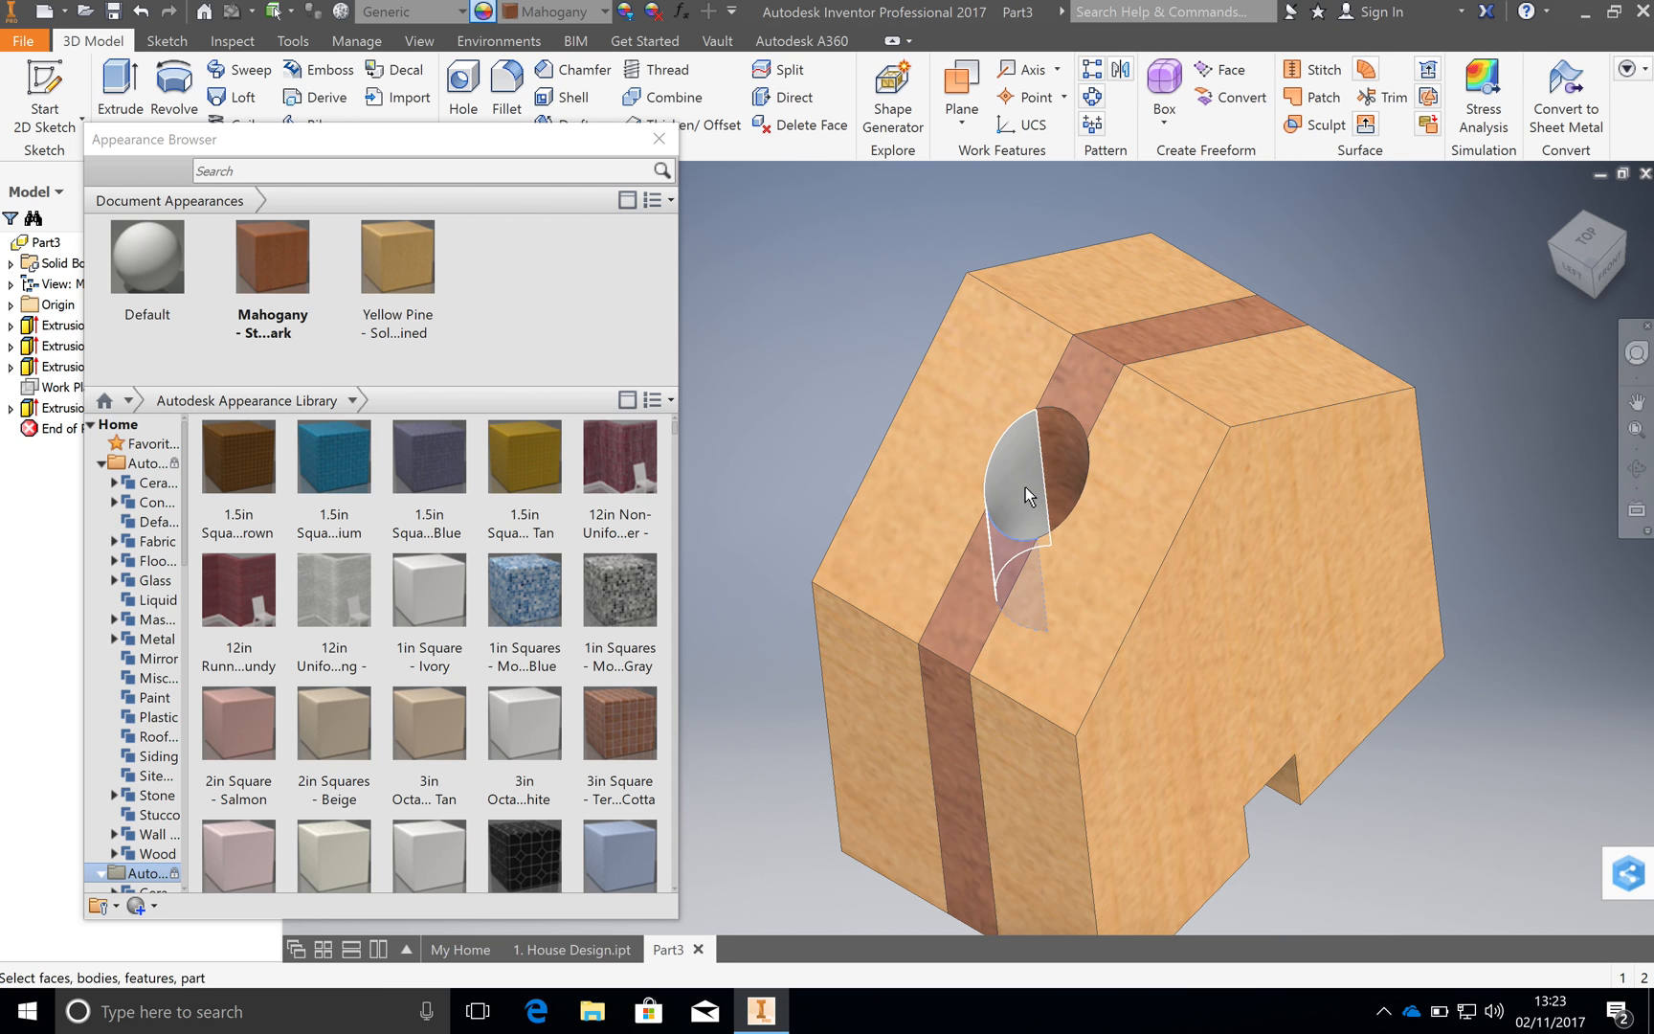
{"action": "left_click", "coordinate": [1025, 486]}
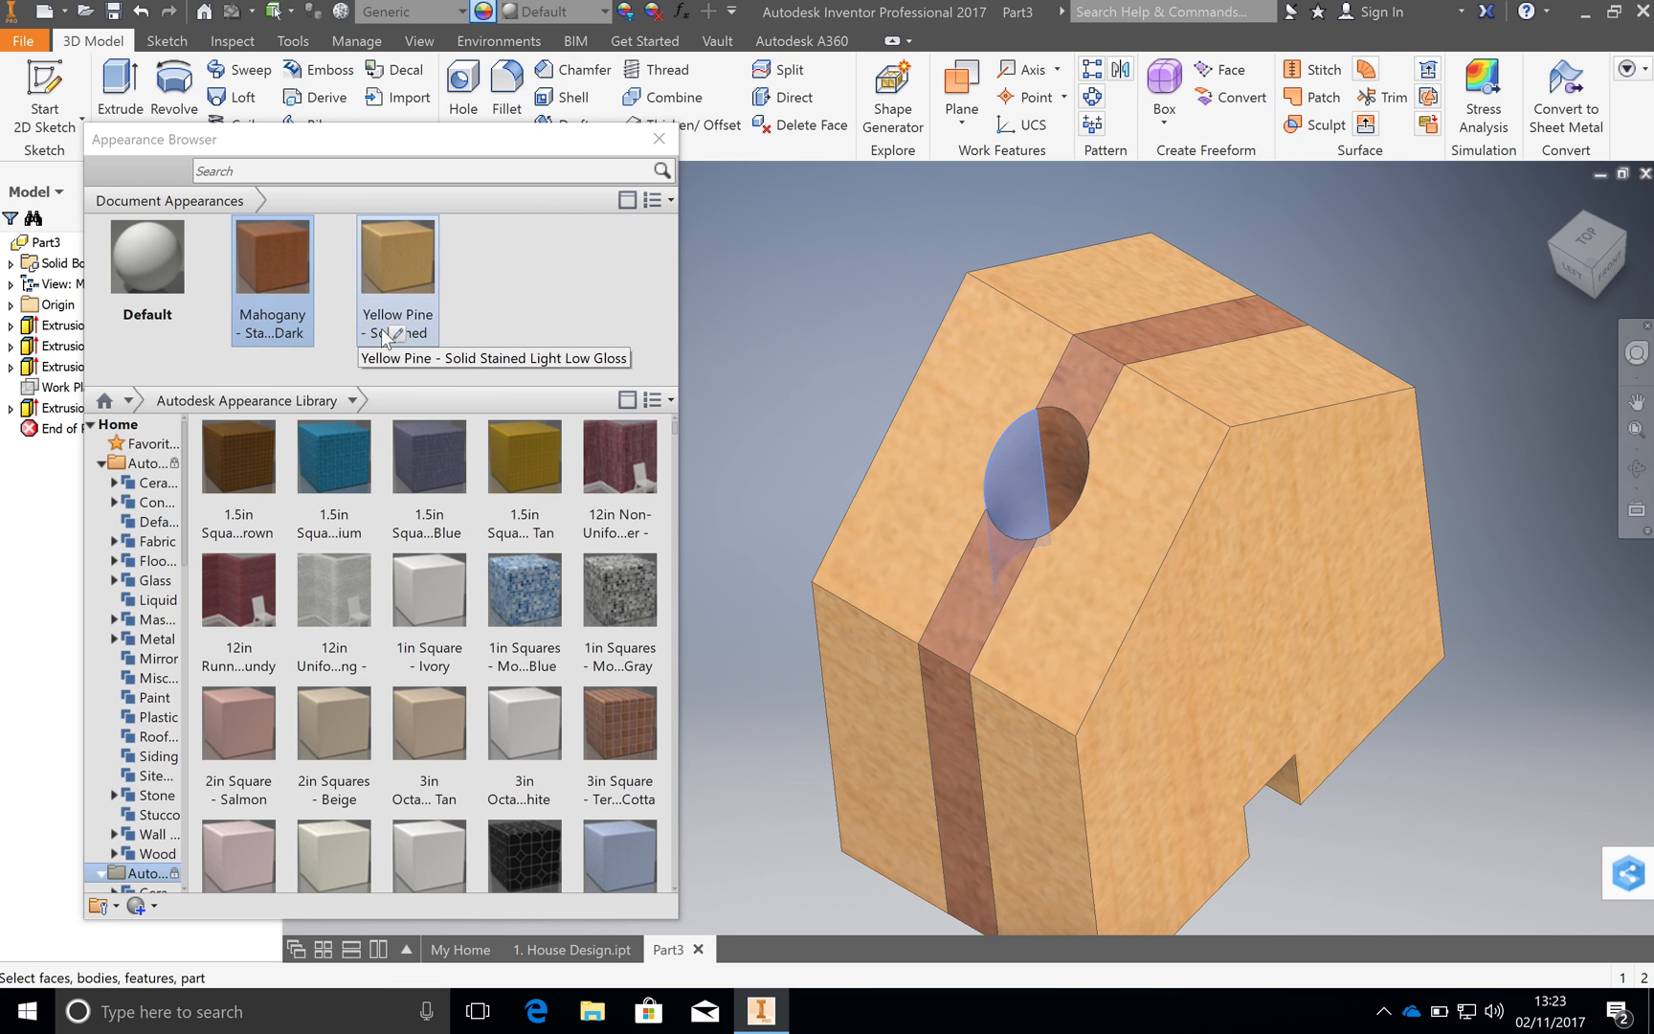
{"action": "left_click", "coordinate": [396, 282]}
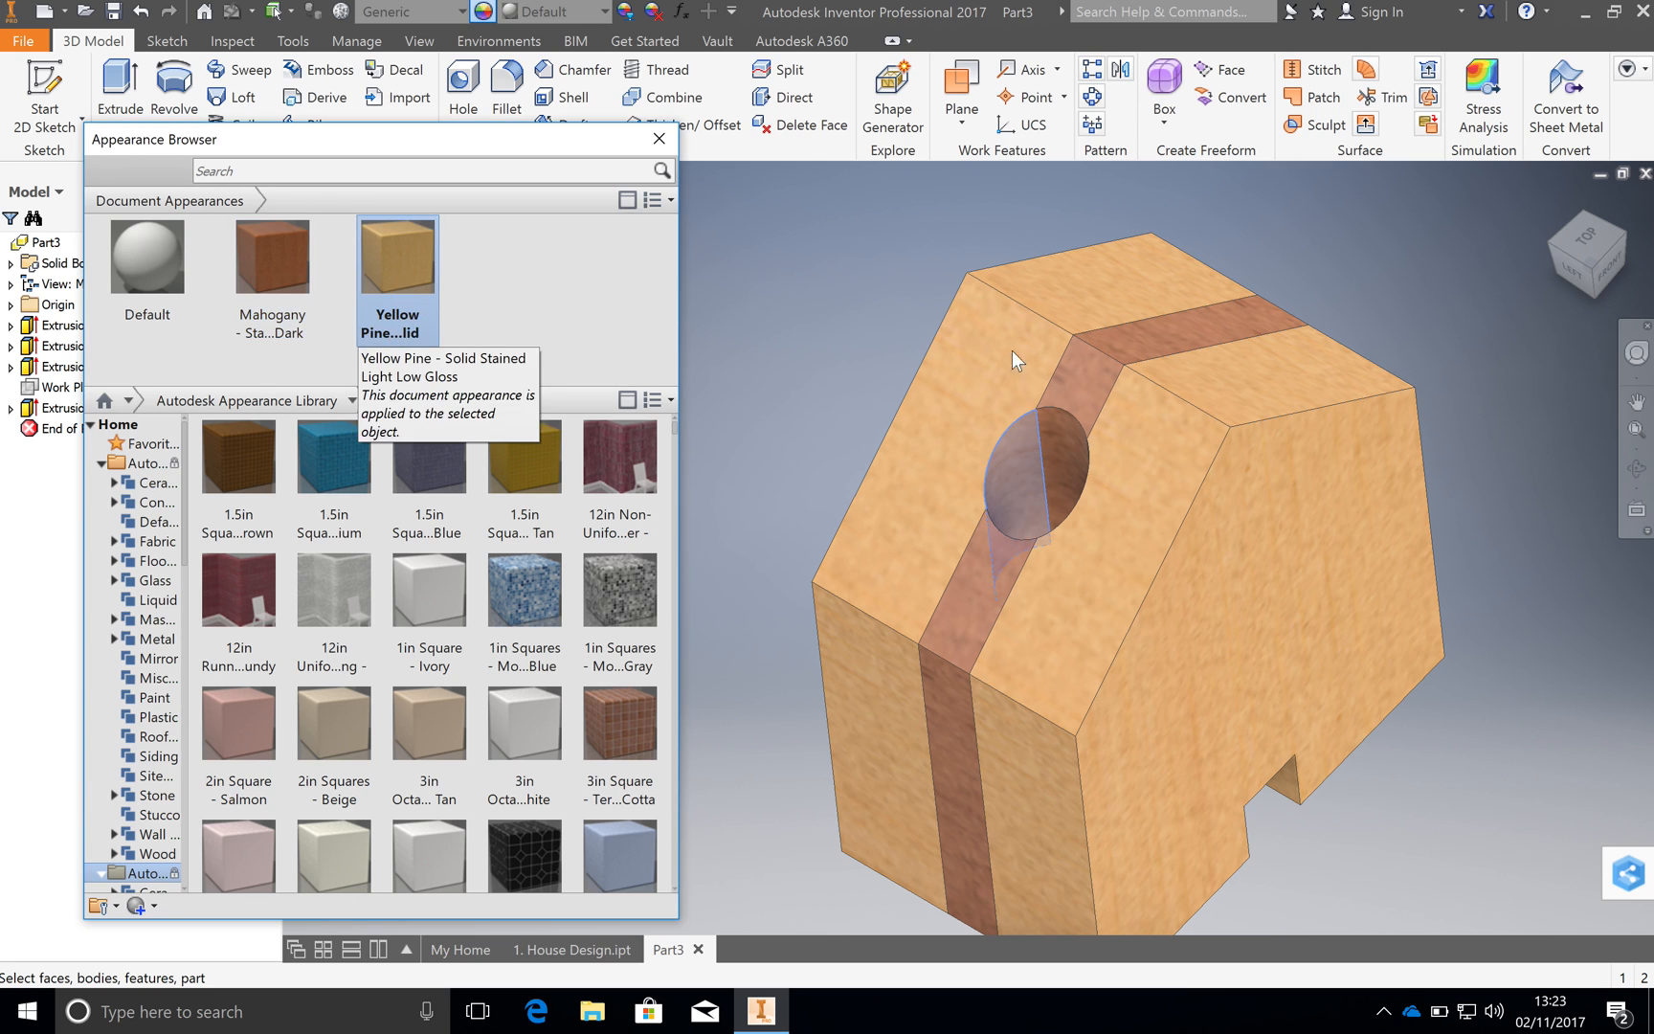
Apply the same Yellow Pine appearance to the hole's remaining grey wall, close the appearance browser and restore the home view
{"action": "left_click", "coordinate": [1637, 469]}
{"action": "left_click_drag", "start_coordinate": [1145, 499], "coordinate": [1159, 543]}
{"action": "right_click", "coordinate": [1160, 543]}
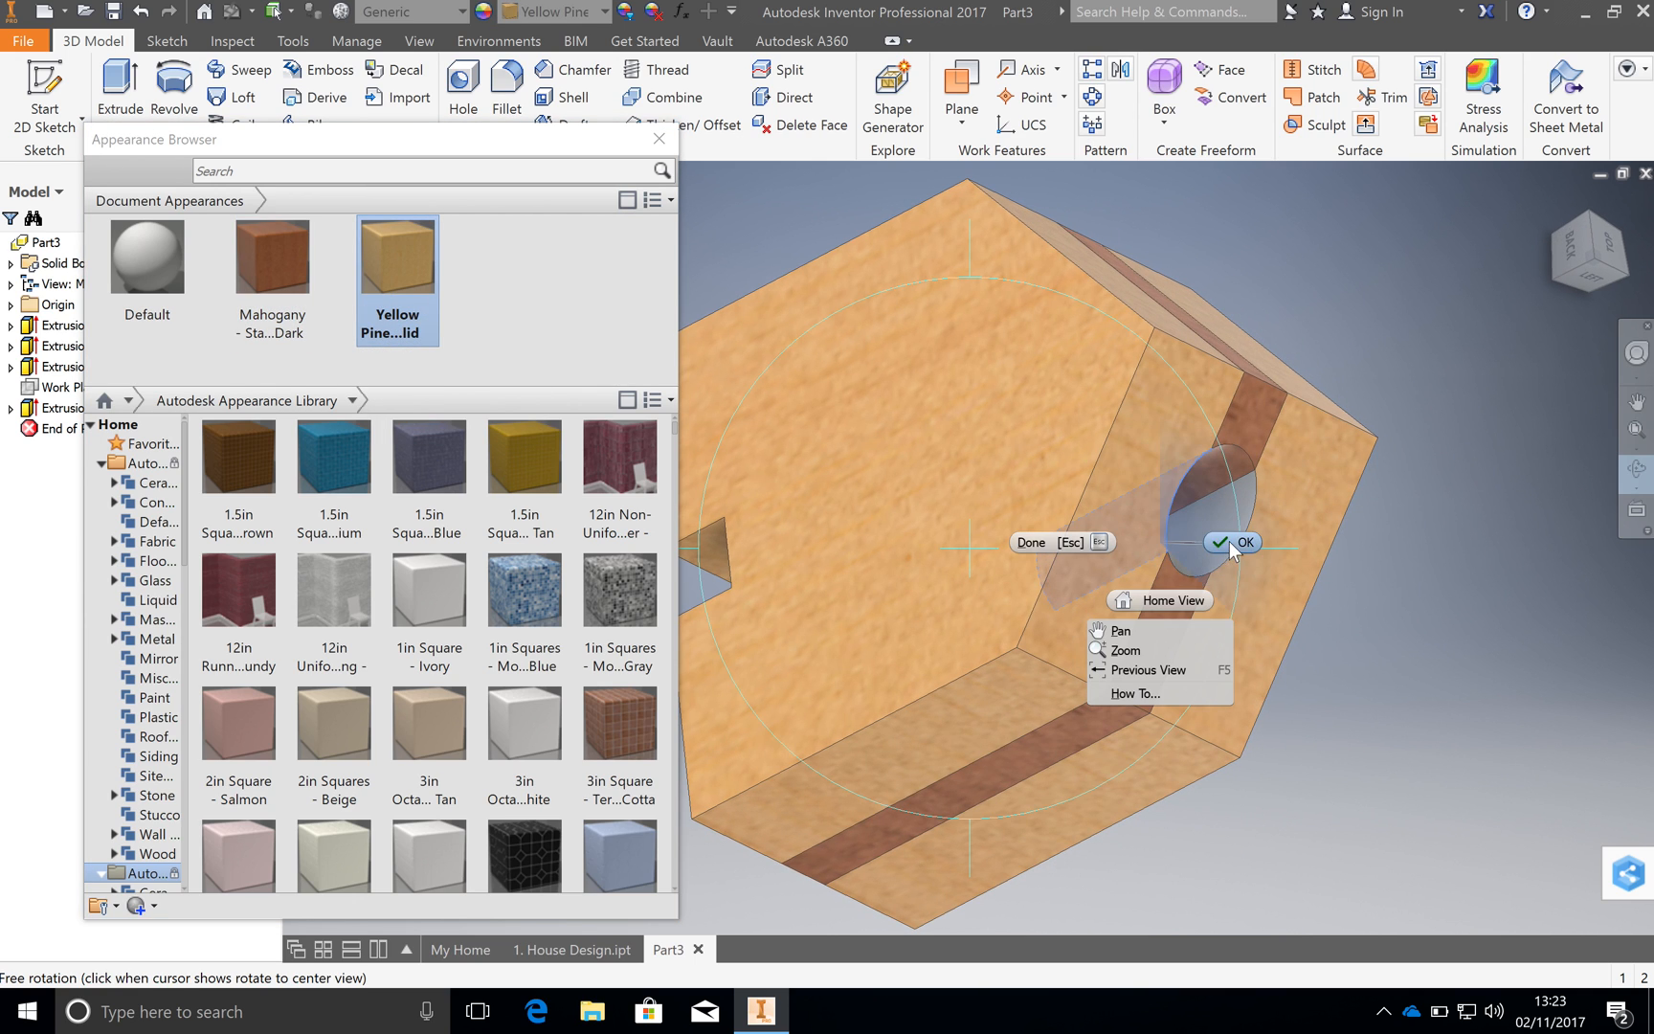
{"action": "left_click", "coordinate": [1226, 542]}
{"action": "left_click", "coordinate": [396, 272]}
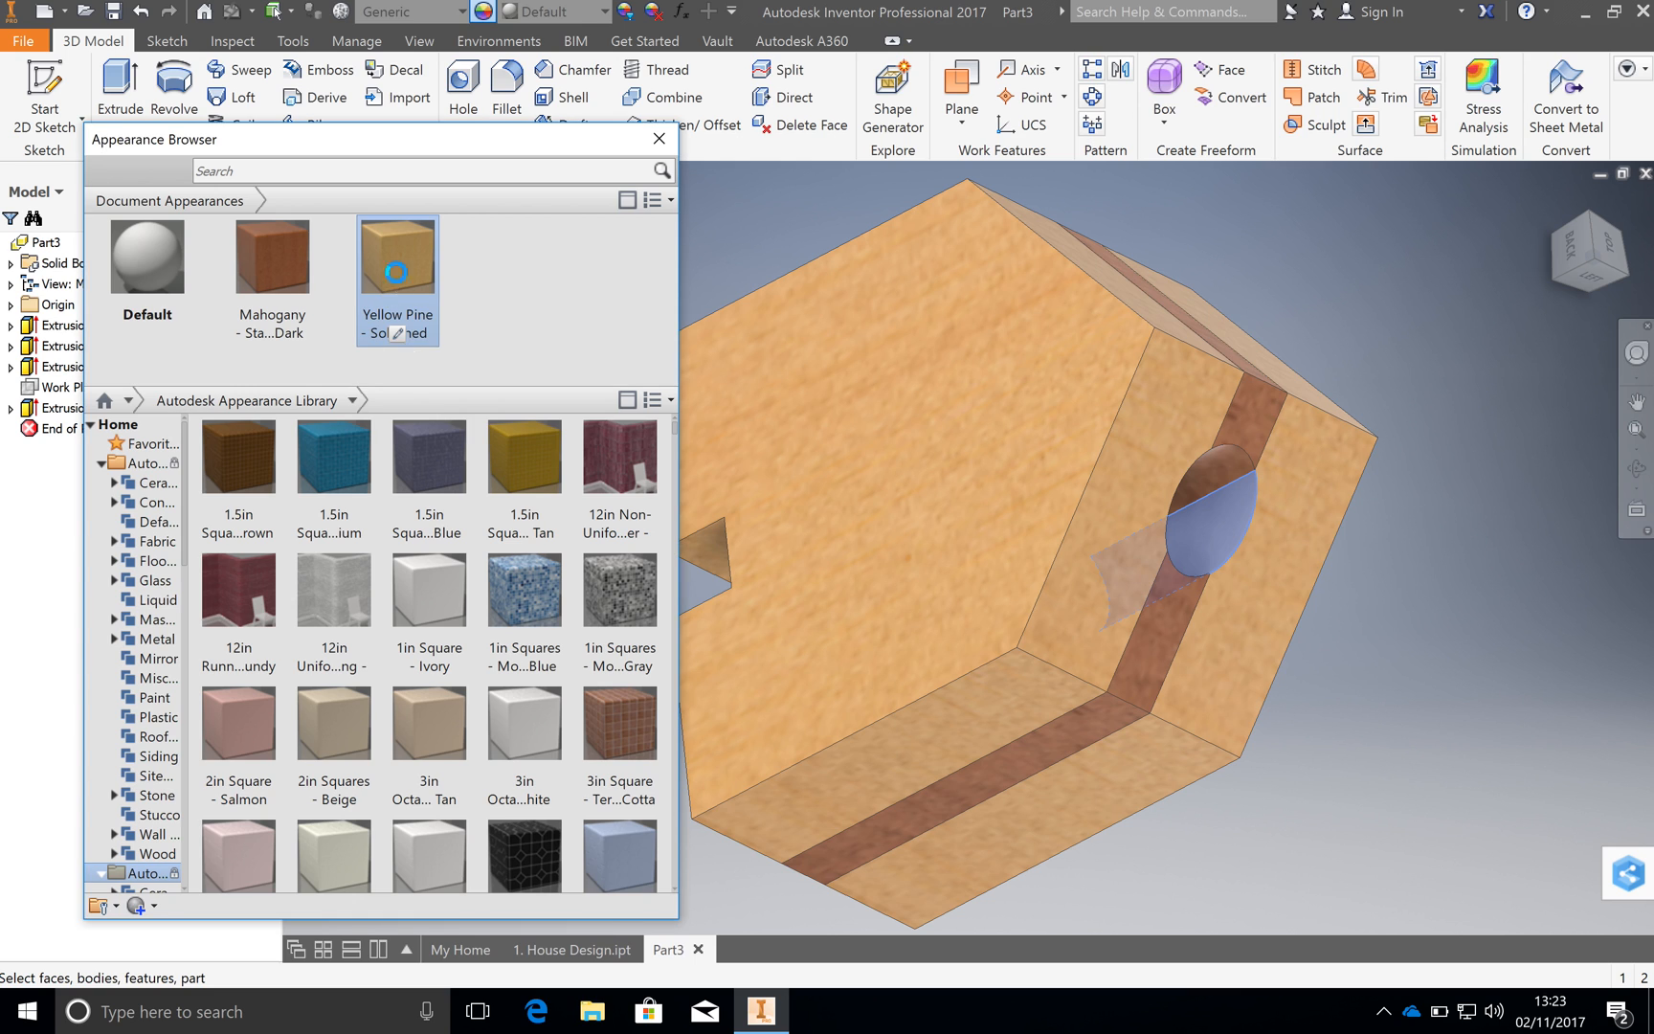
{"action": "left_click", "coordinate": [658, 139]}
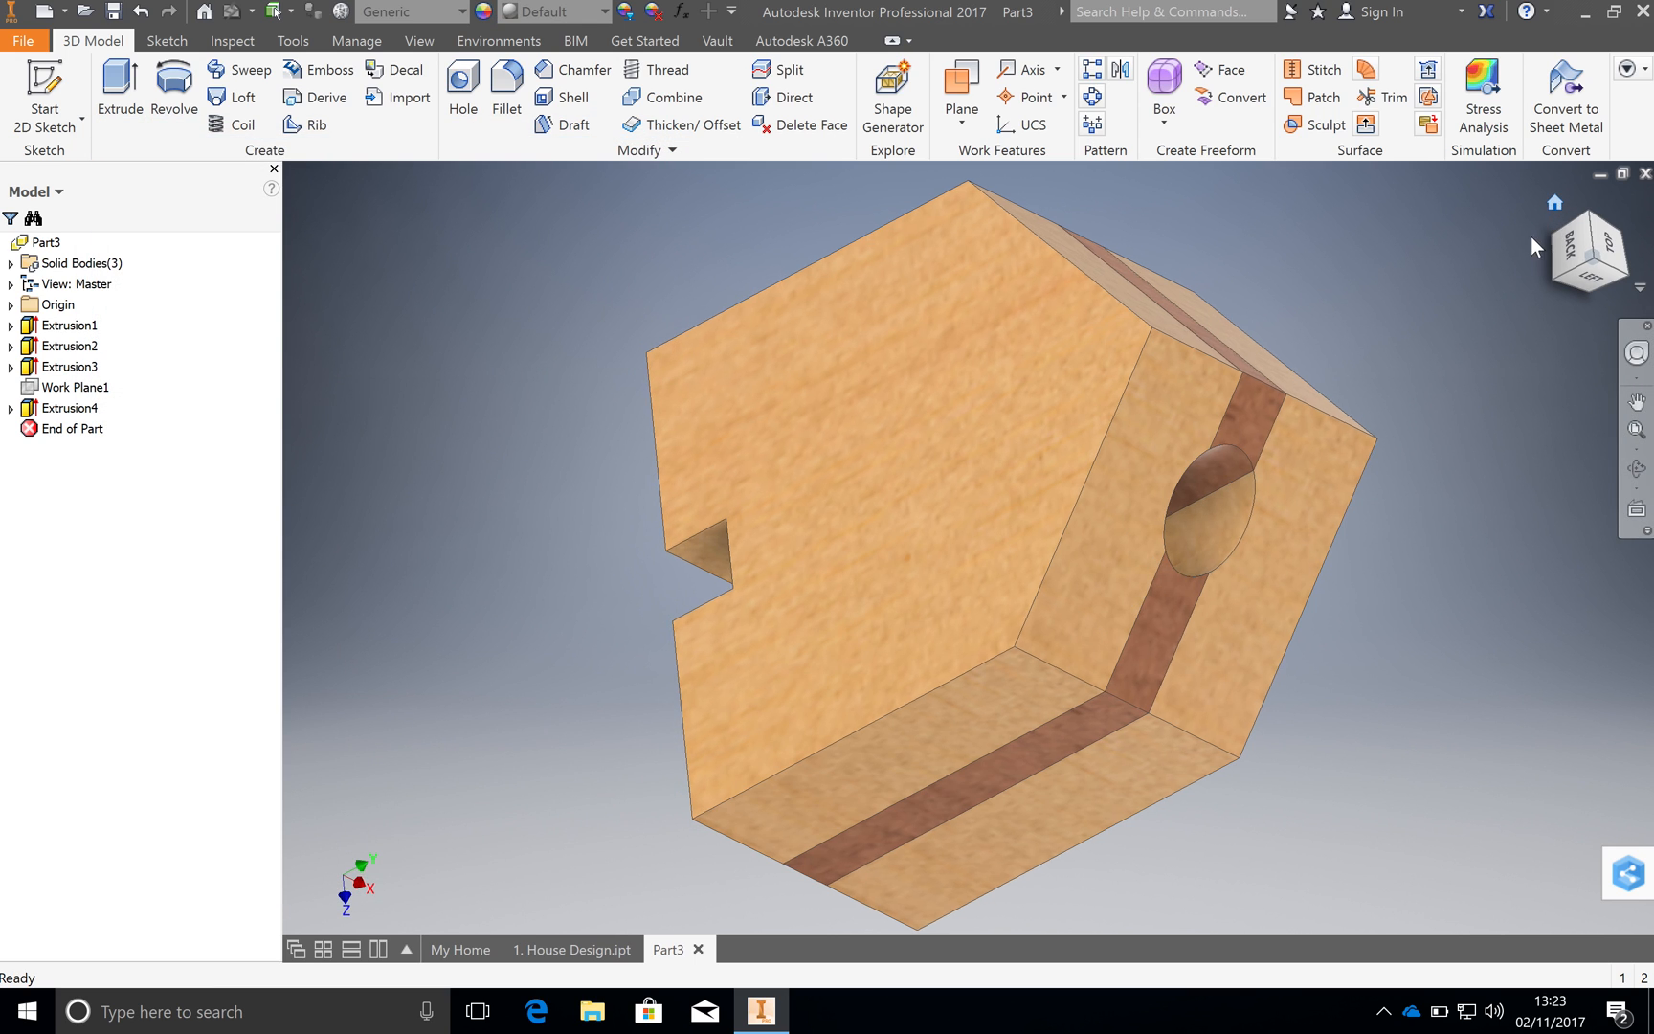
{"action": "left_click", "coordinate": [1555, 202]}
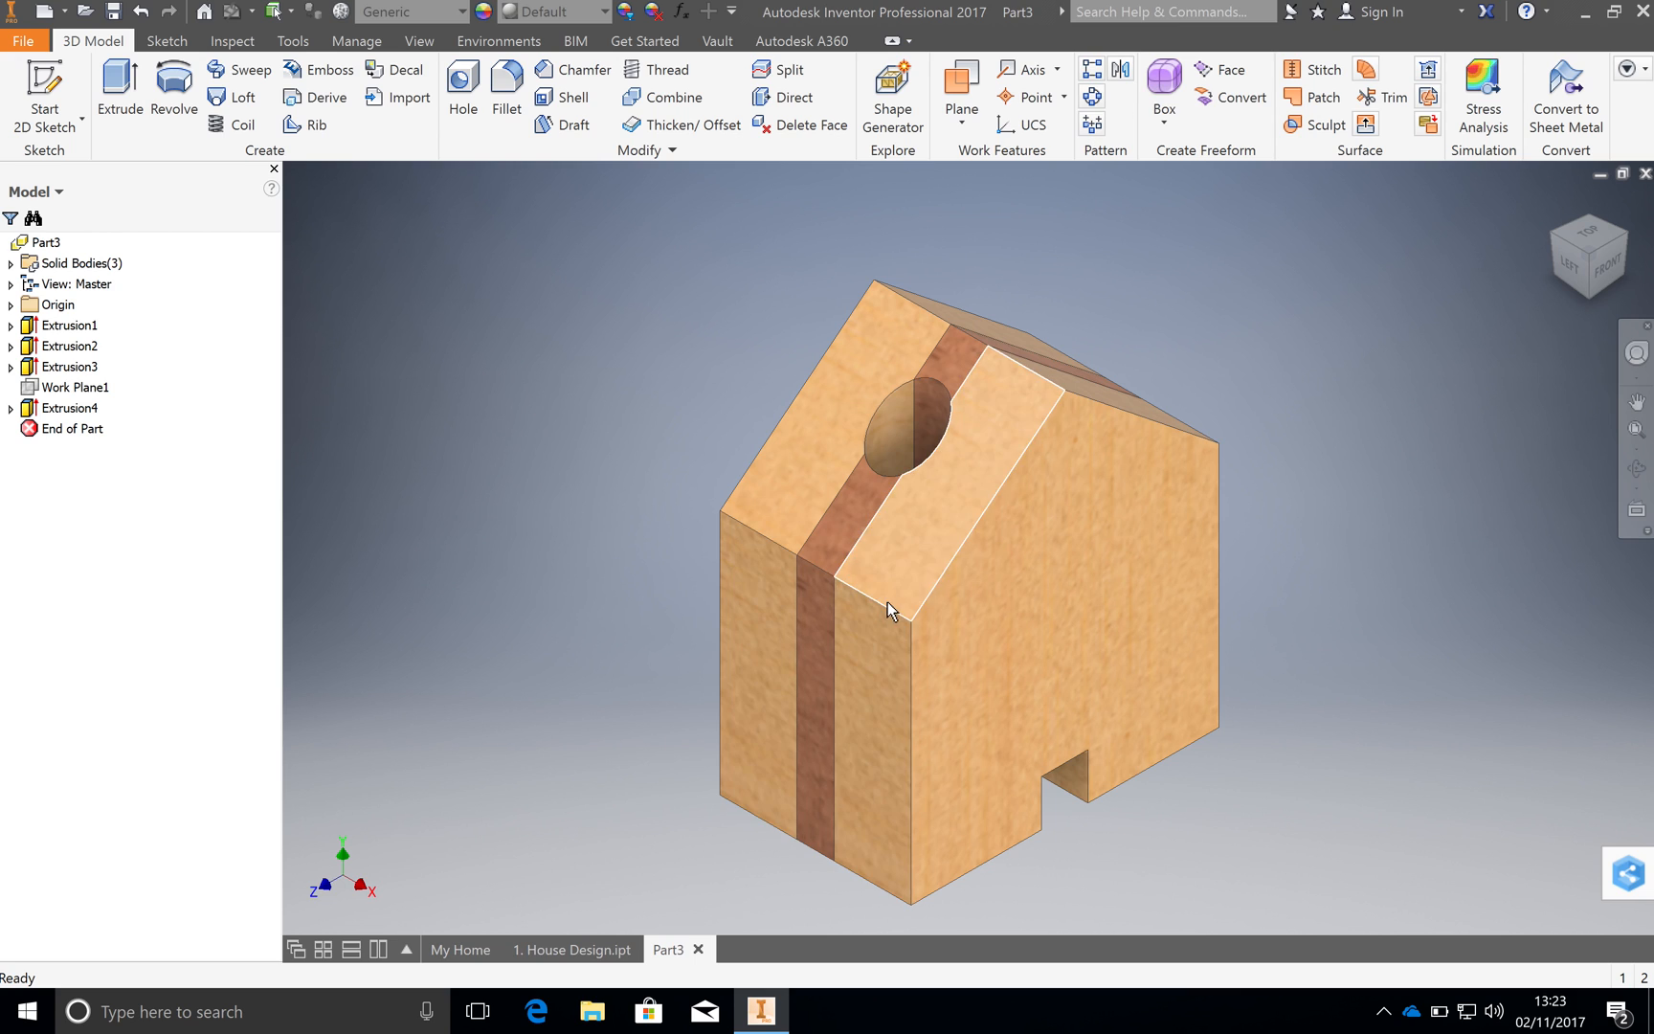
Enter the Inventor Studio environment and set up an image render with a size of 1280 x 1024
{"action": "left_click", "coordinate": [499, 40]}
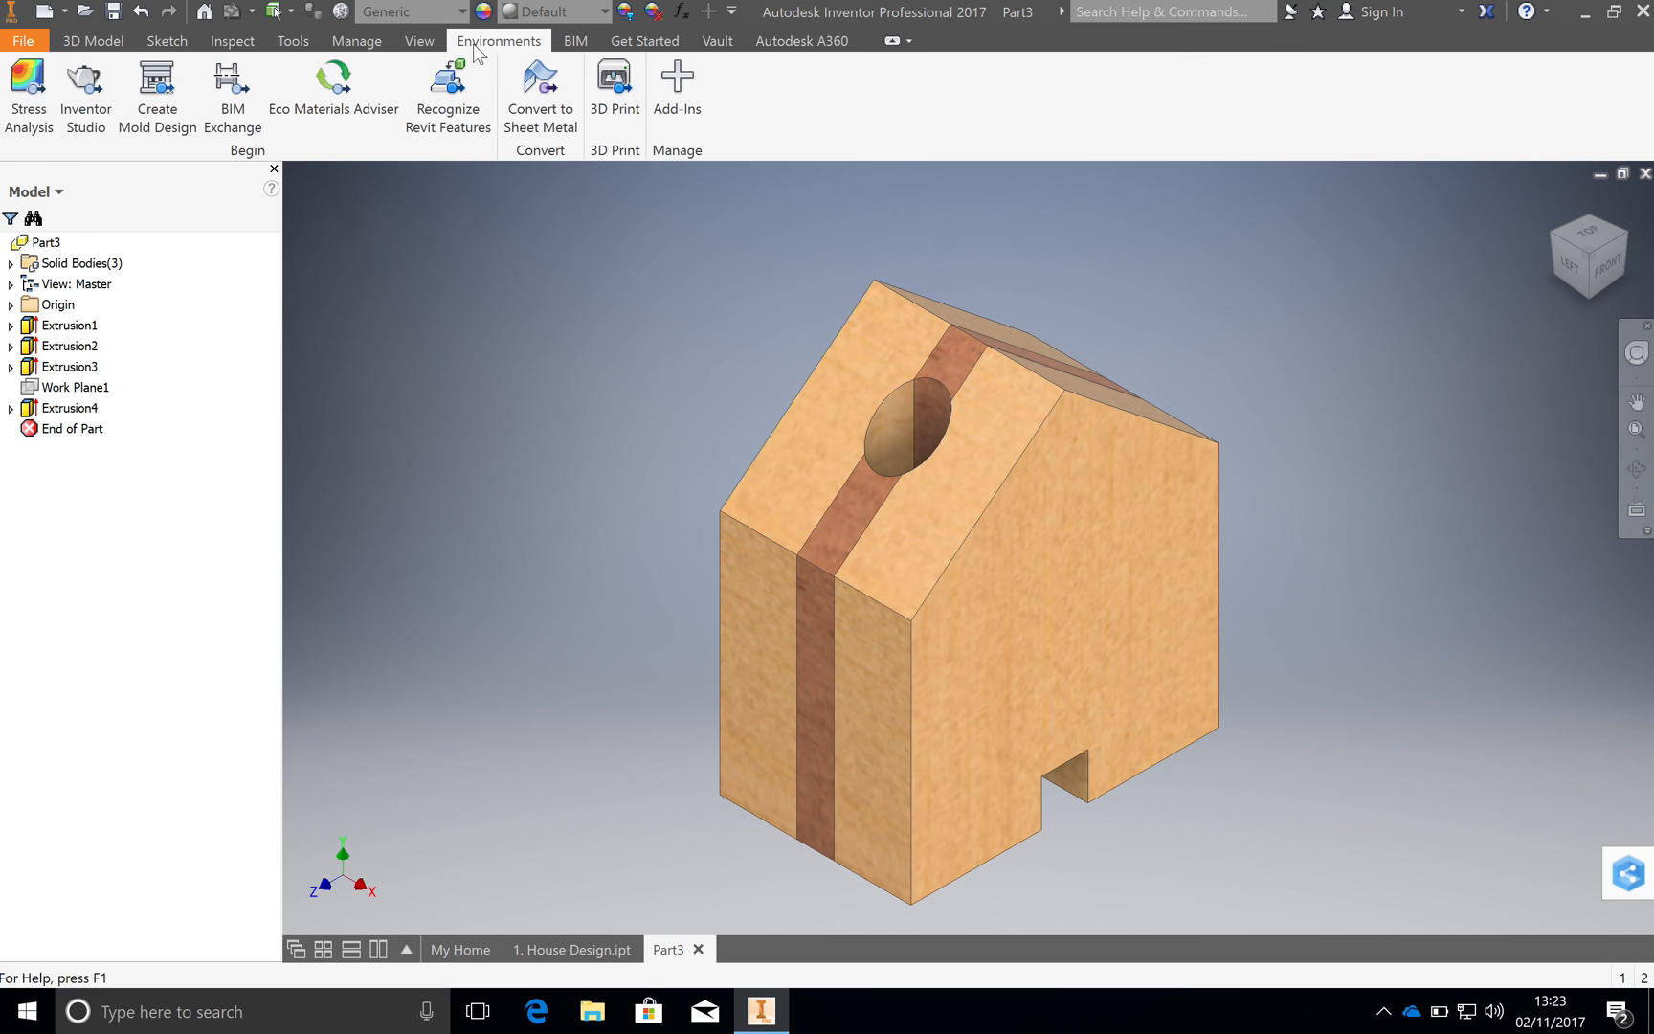
{"action": "left_click", "coordinate": [82, 86]}
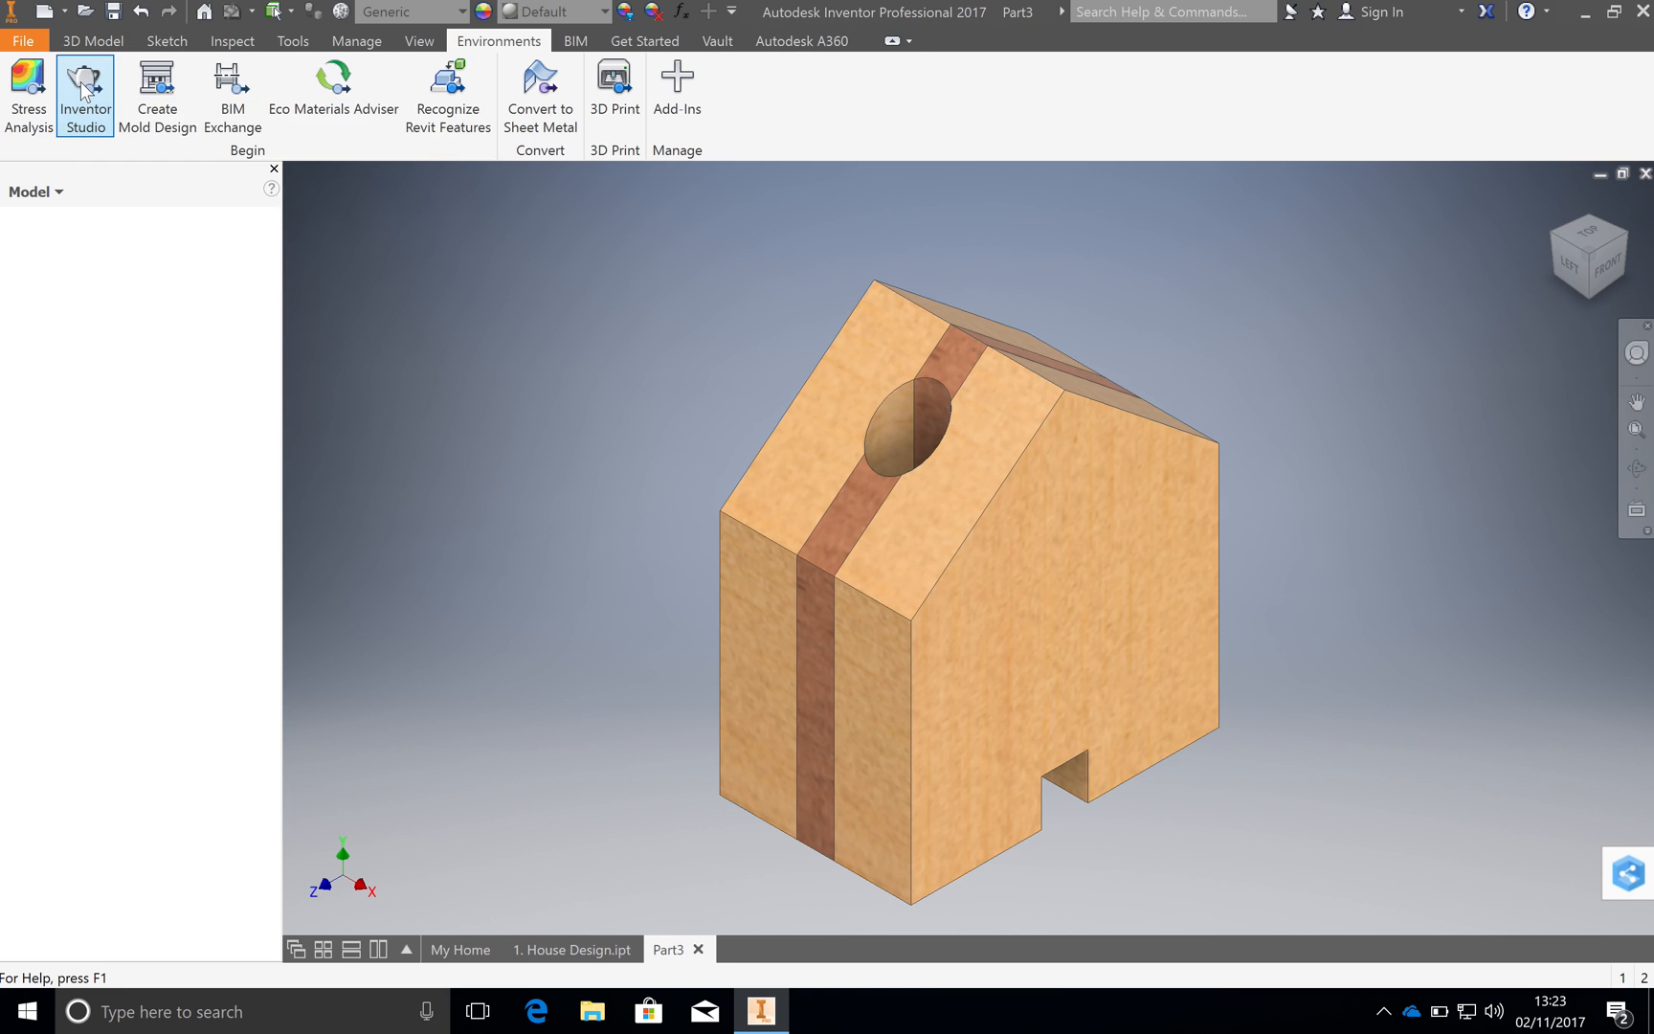
{"action": "left_click", "coordinate": [36, 95]}
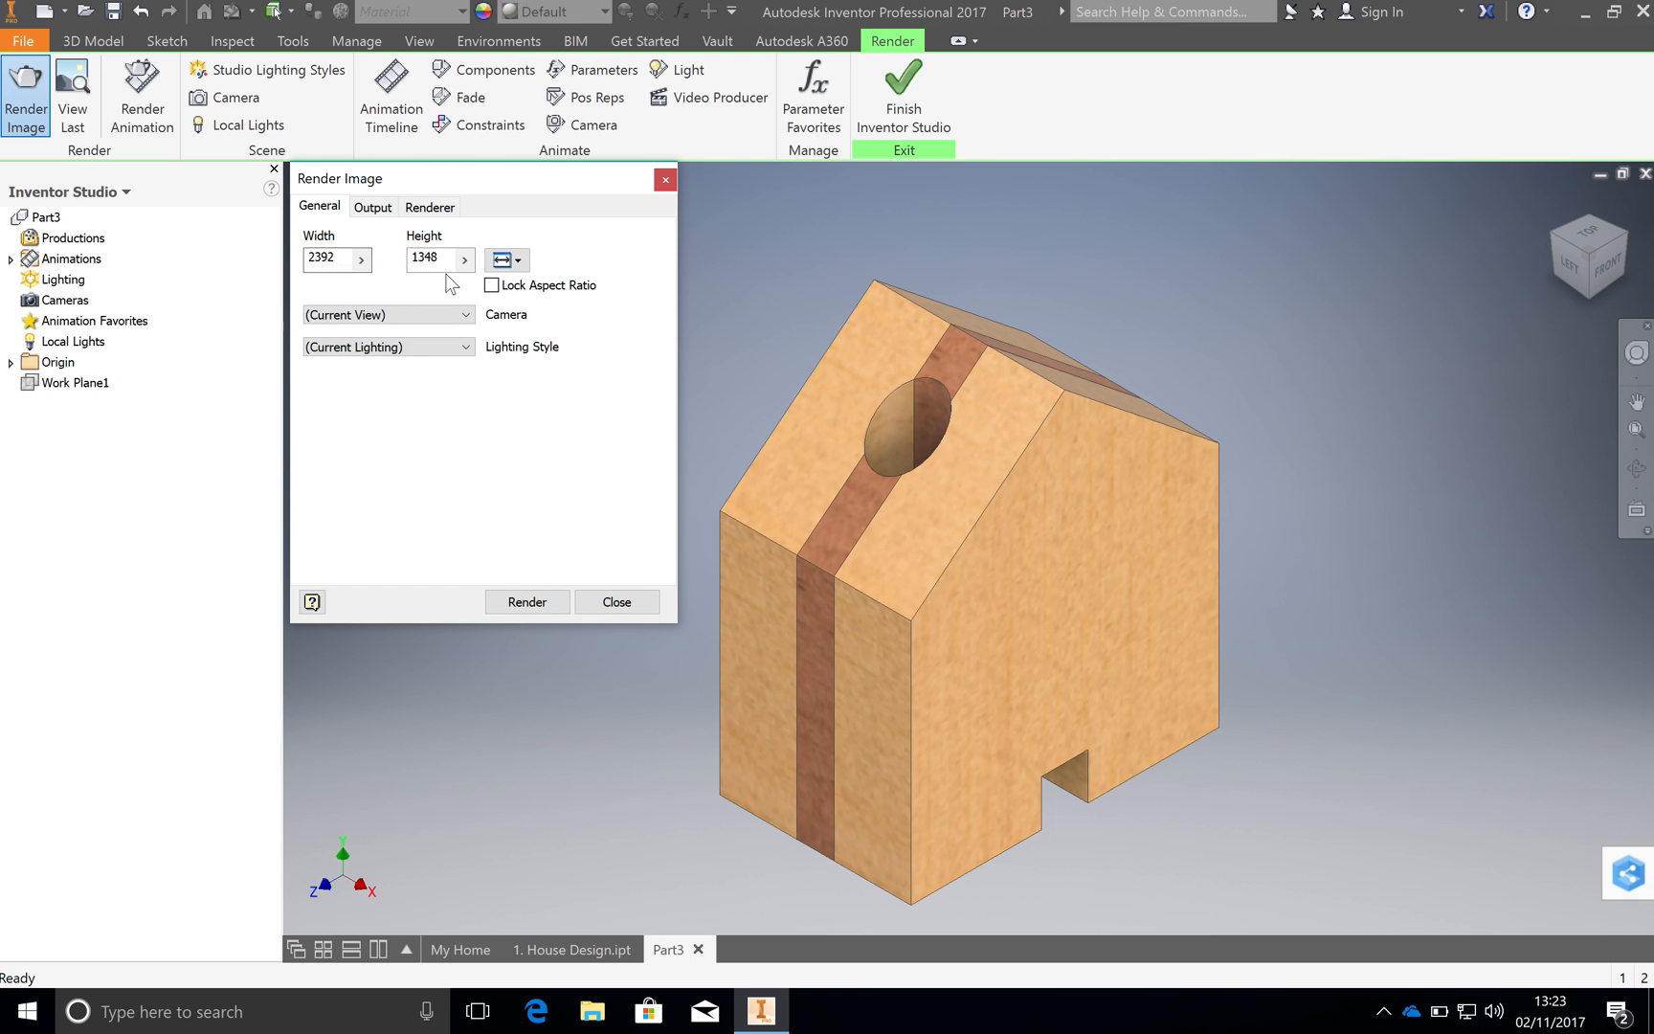
{"action": "left_click", "coordinate": [522, 265]}
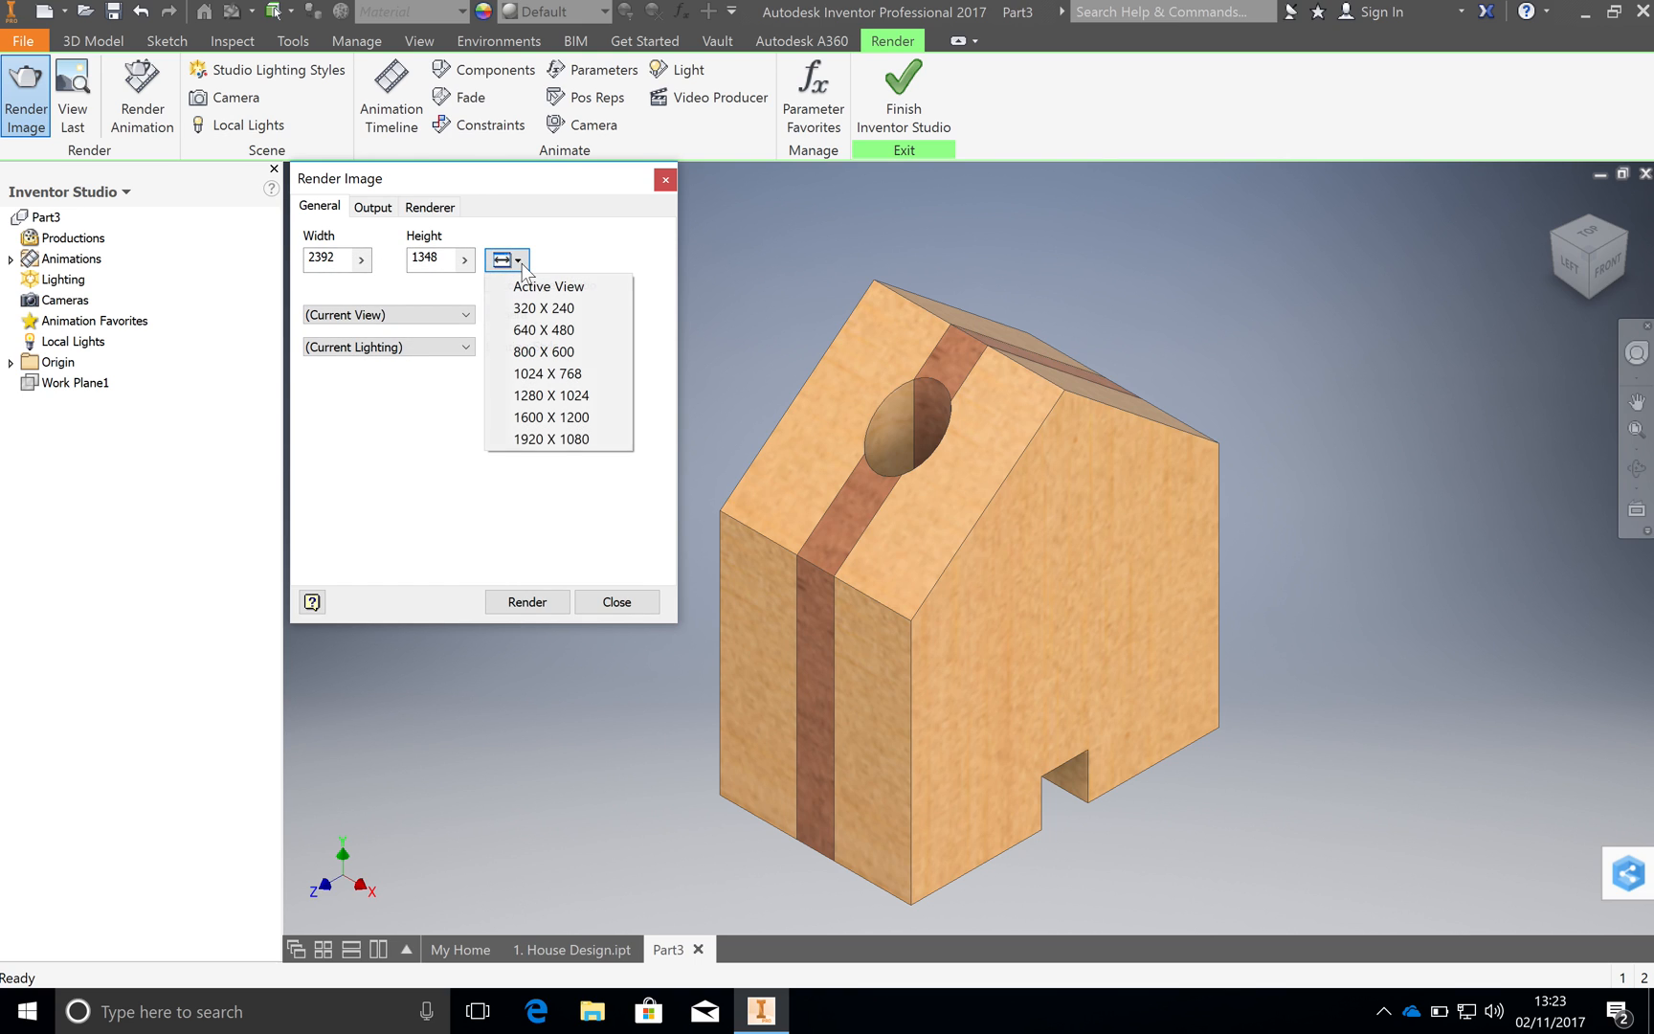
{"action": "left_click", "coordinate": [560, 393]}
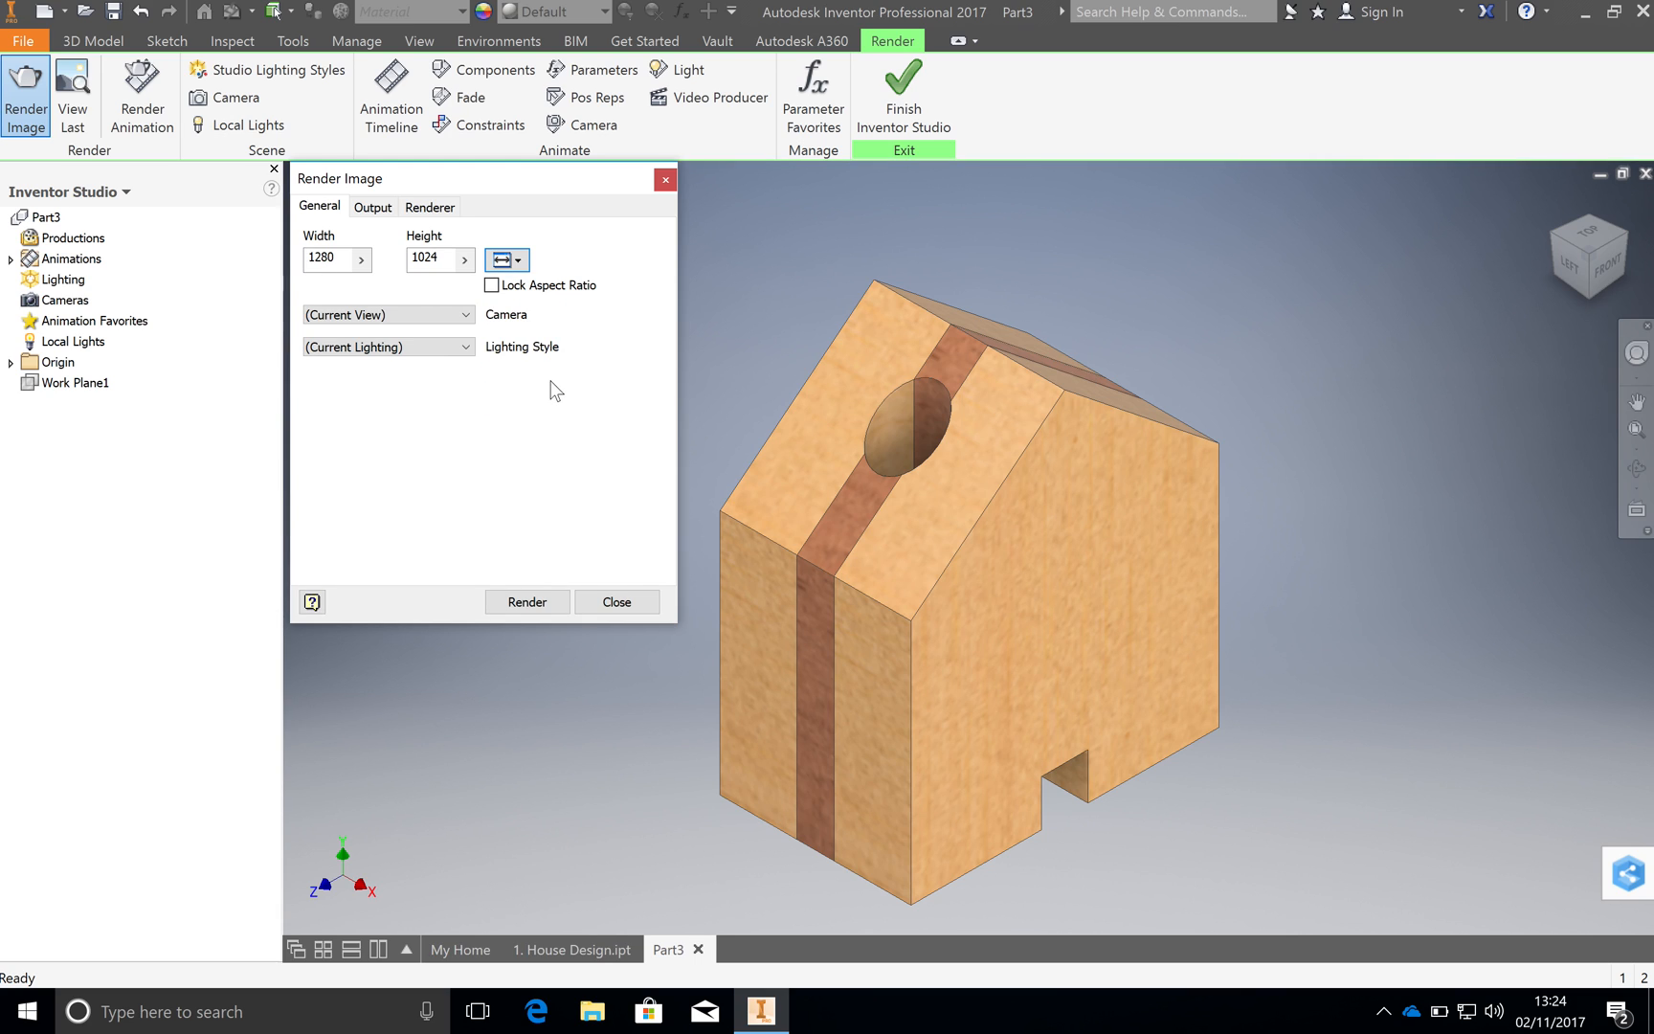
Set the render's lighting style to Photo Booth, start rendering the house and close the render output
{"action": "left_click", "coordinate": [469, 347]}
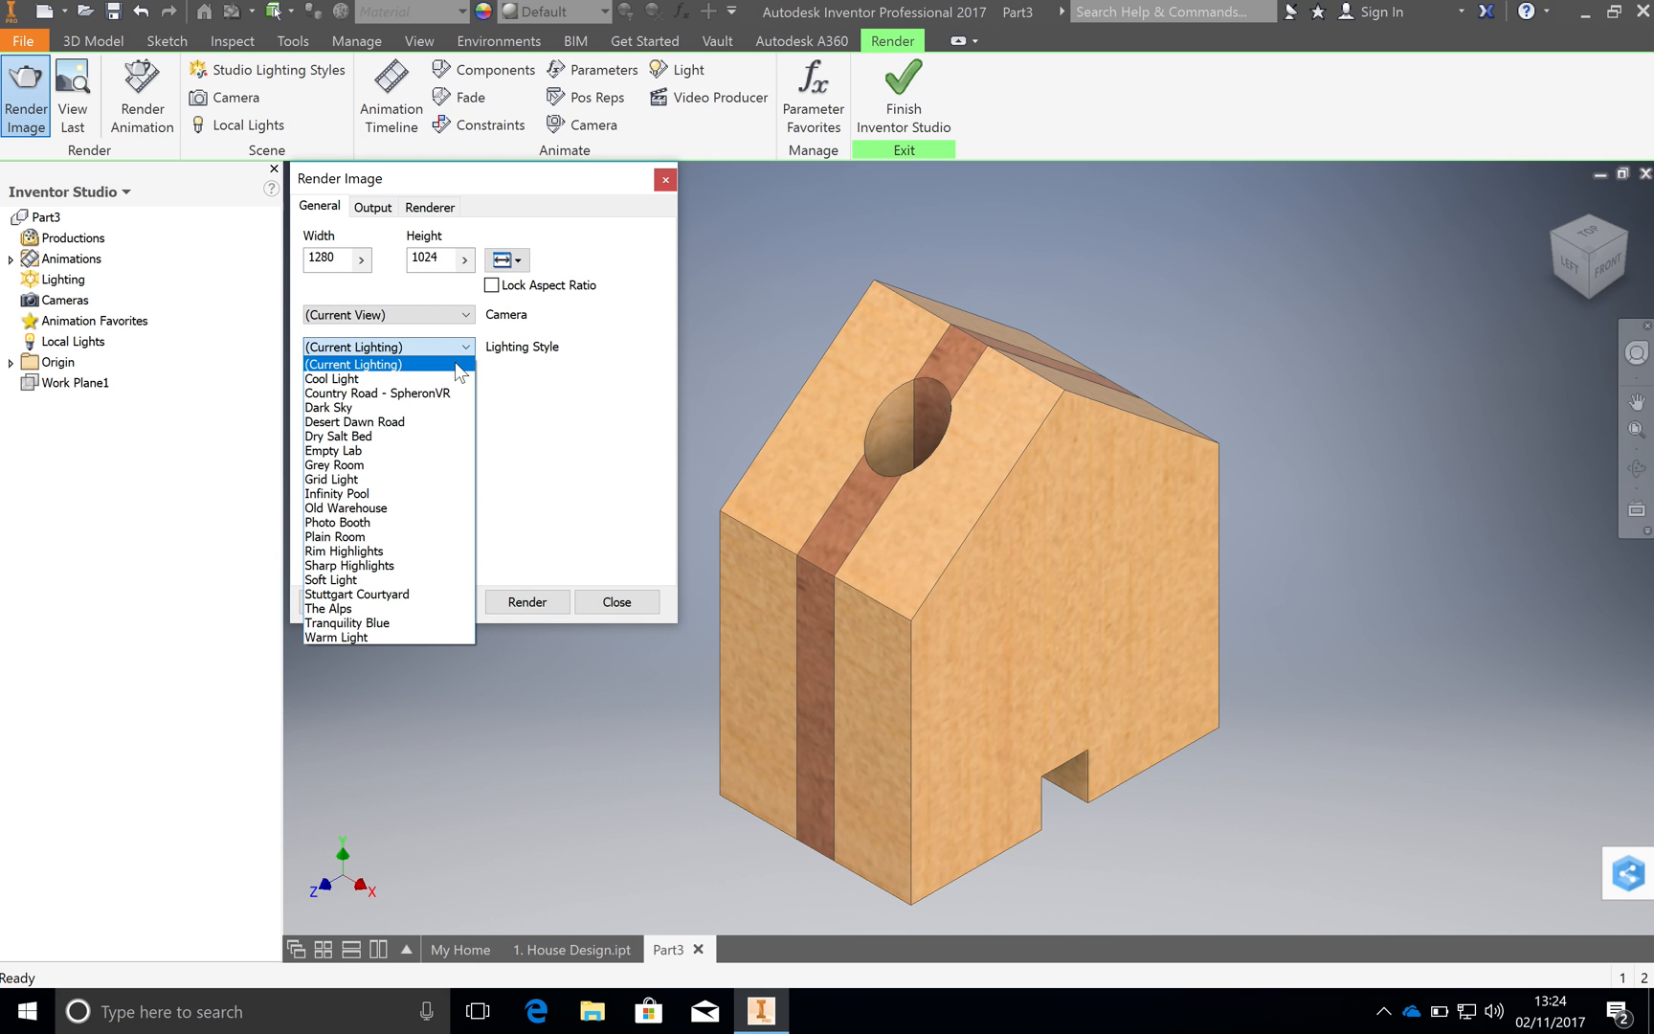
{"action": "left_click", "coordinate": [426, 523]}
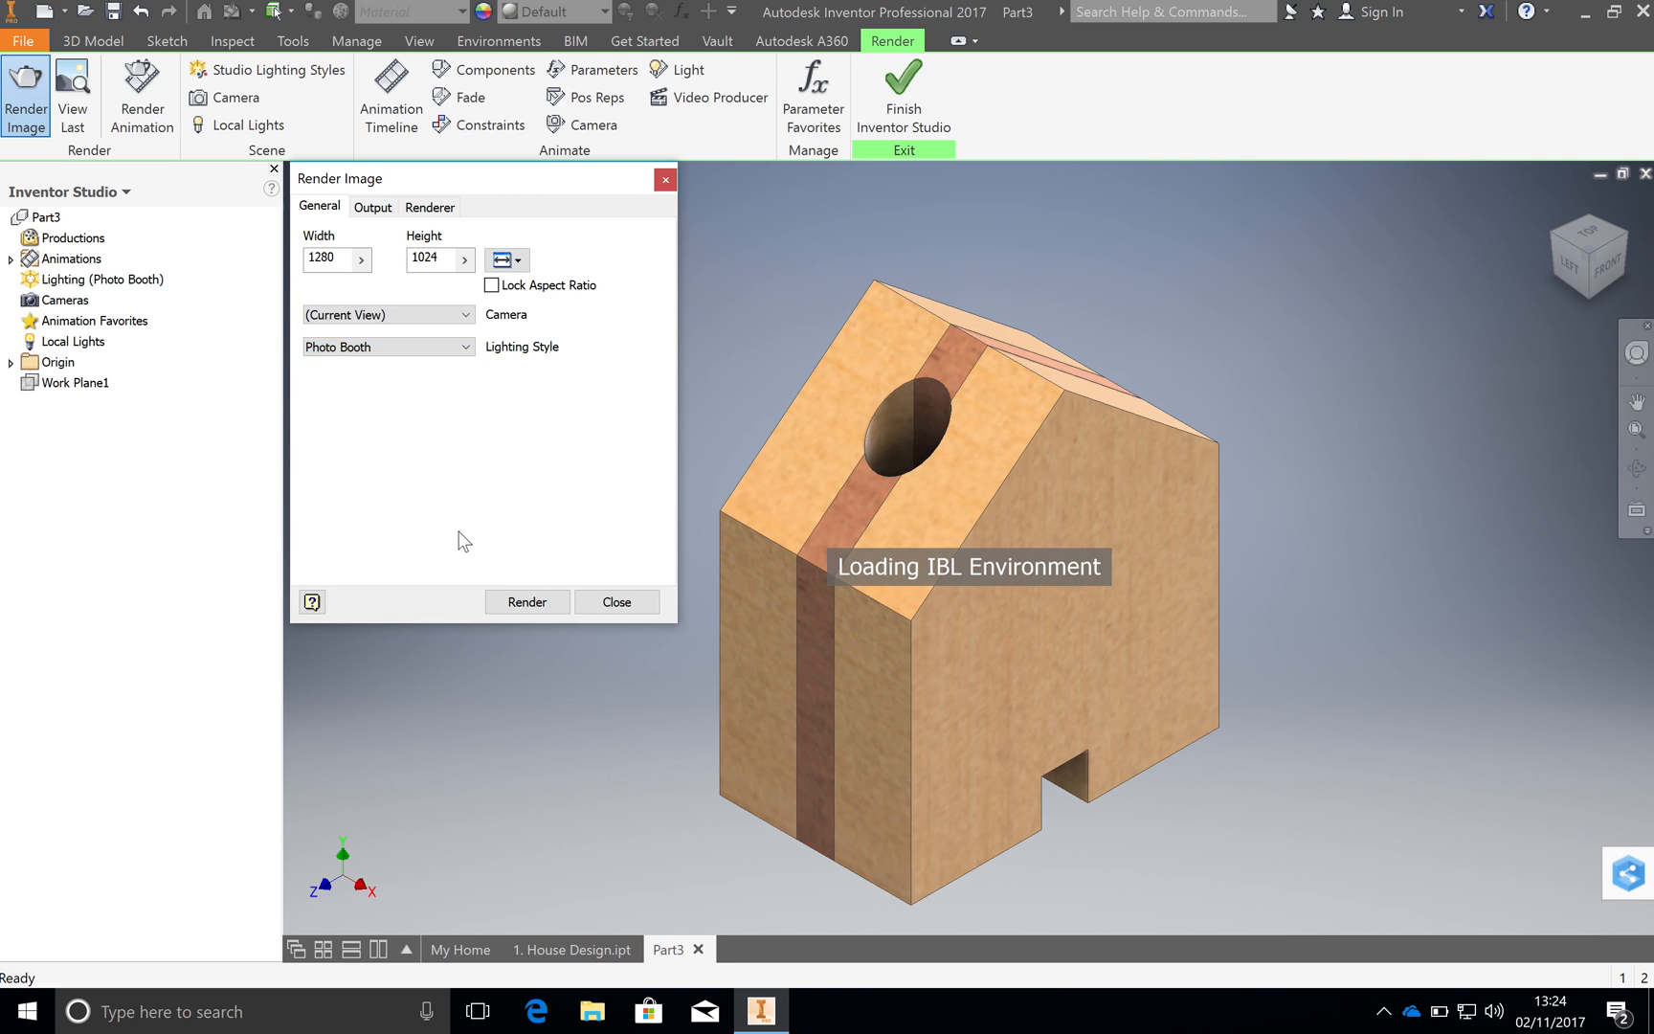
{"action": "left_click", "coordinate": [542, 601]}
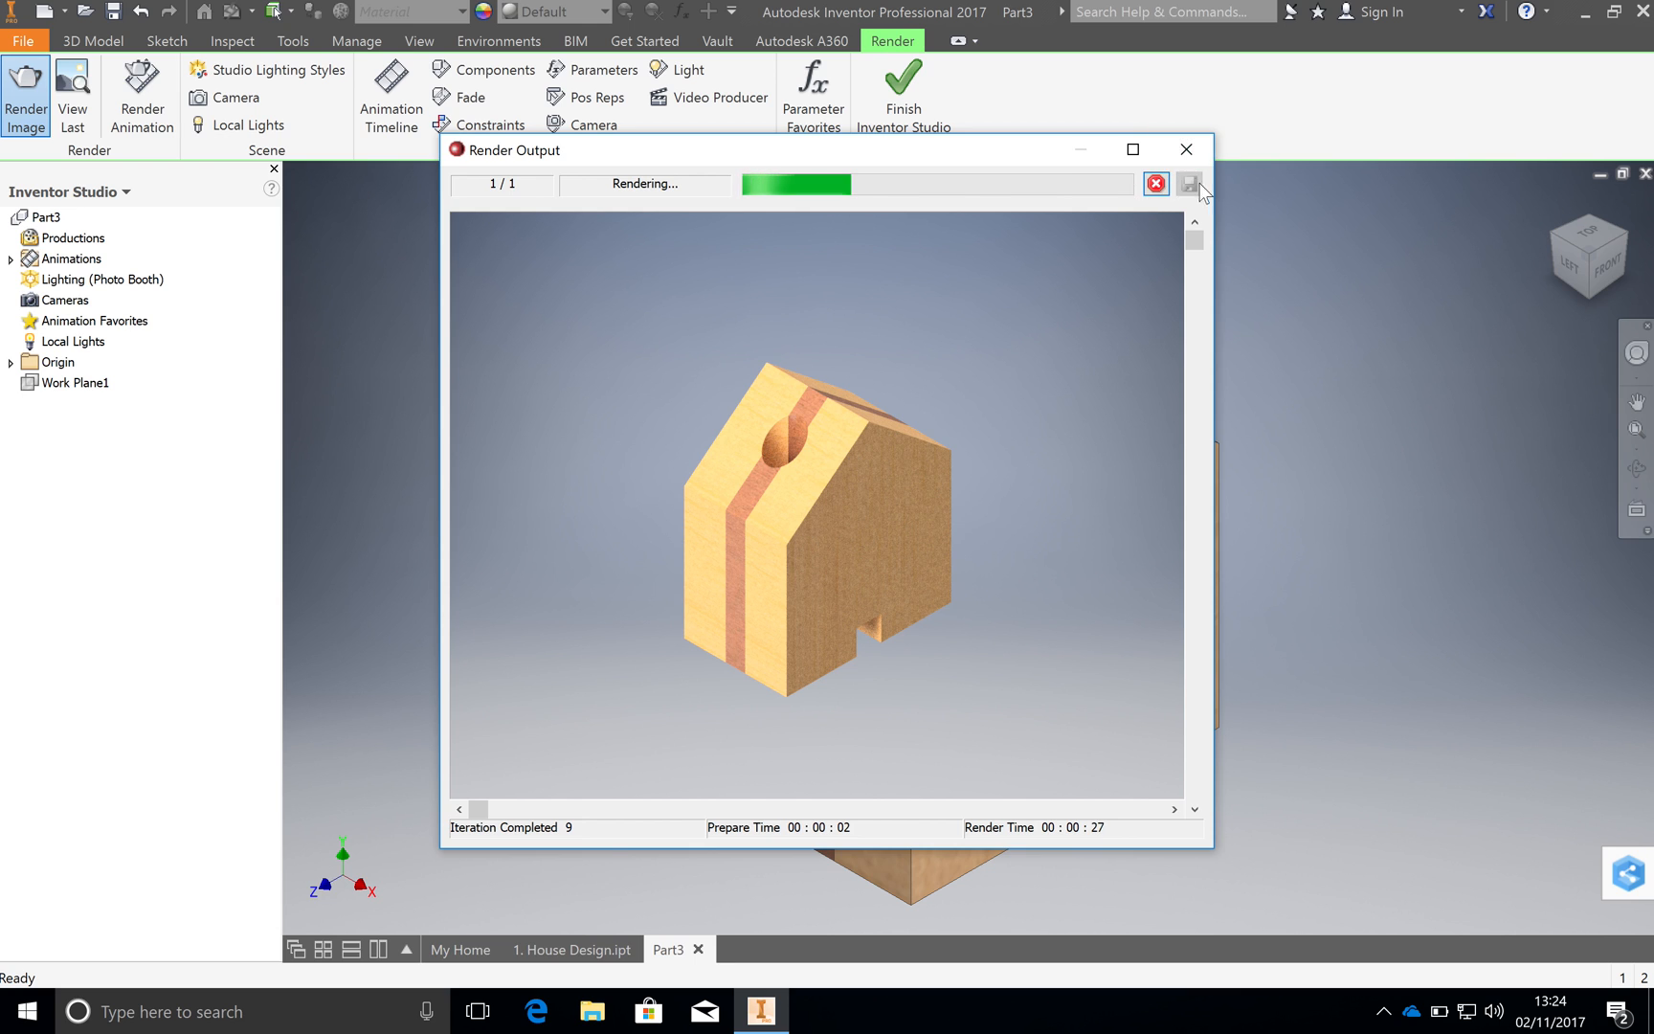
{"action": "left_click", "coordinate": [1183, 153]}
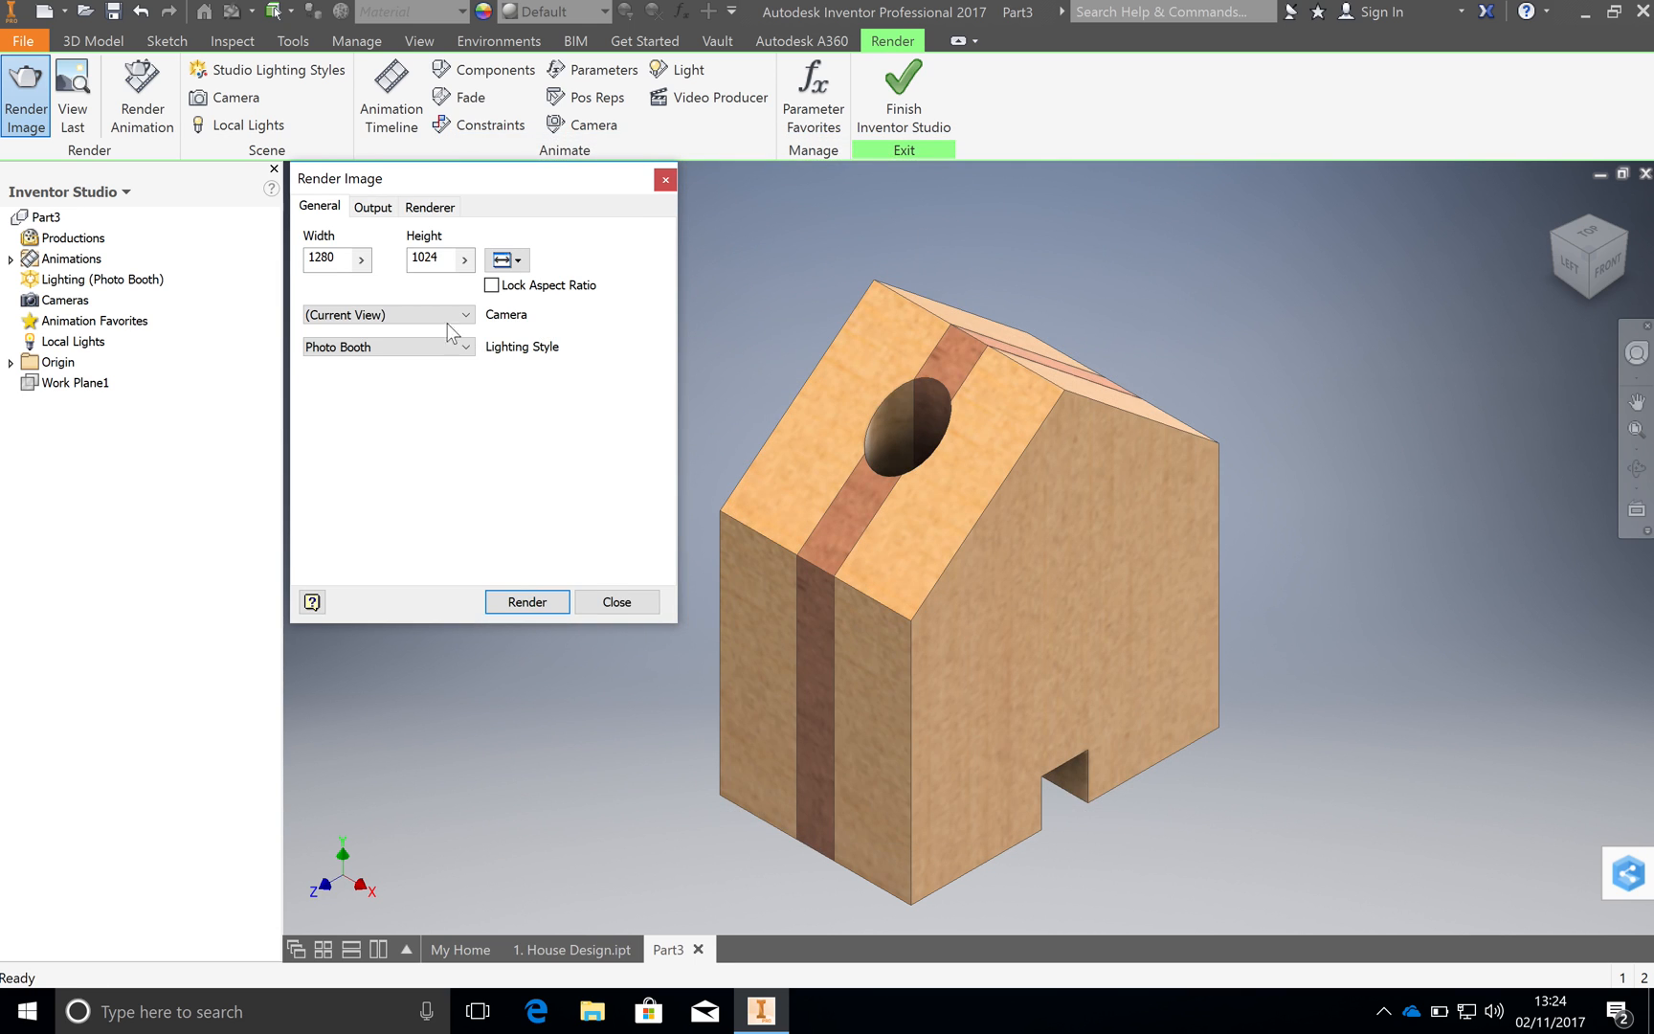
{"action": "left_click", "coordinate": [508, 261]}
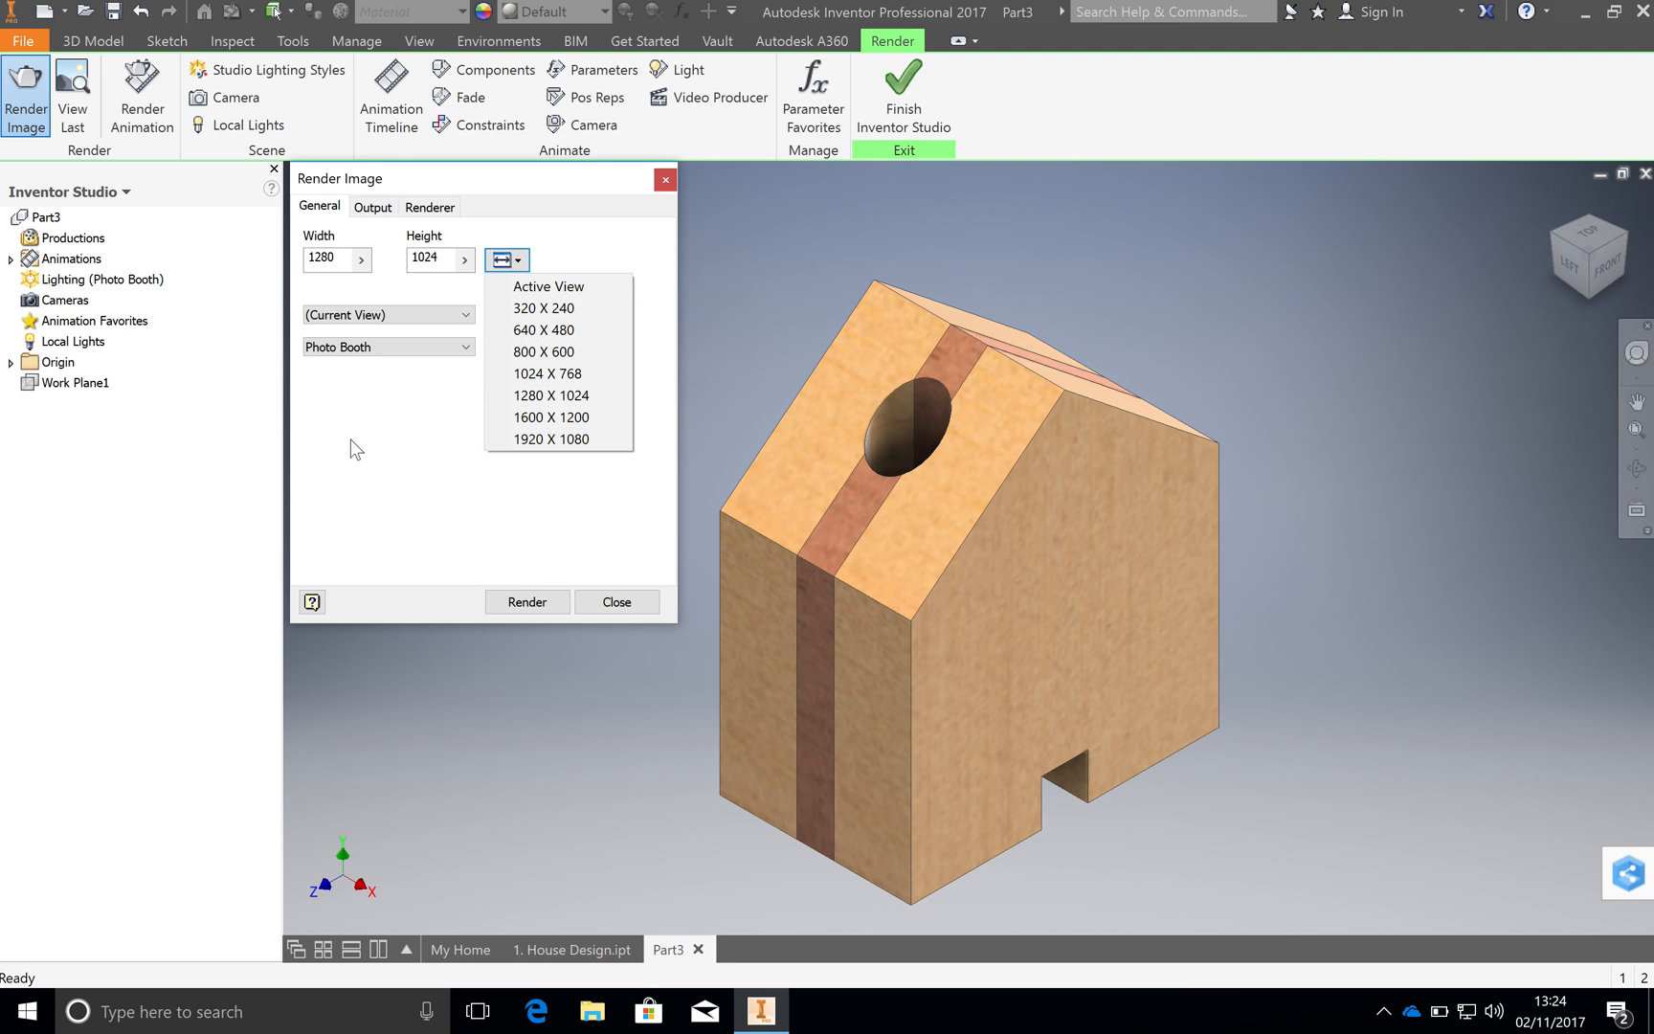
{"action": "left_click", "coordinate": [389, 414]}
{"action": "left_click", "coordinate": [458, 347]}
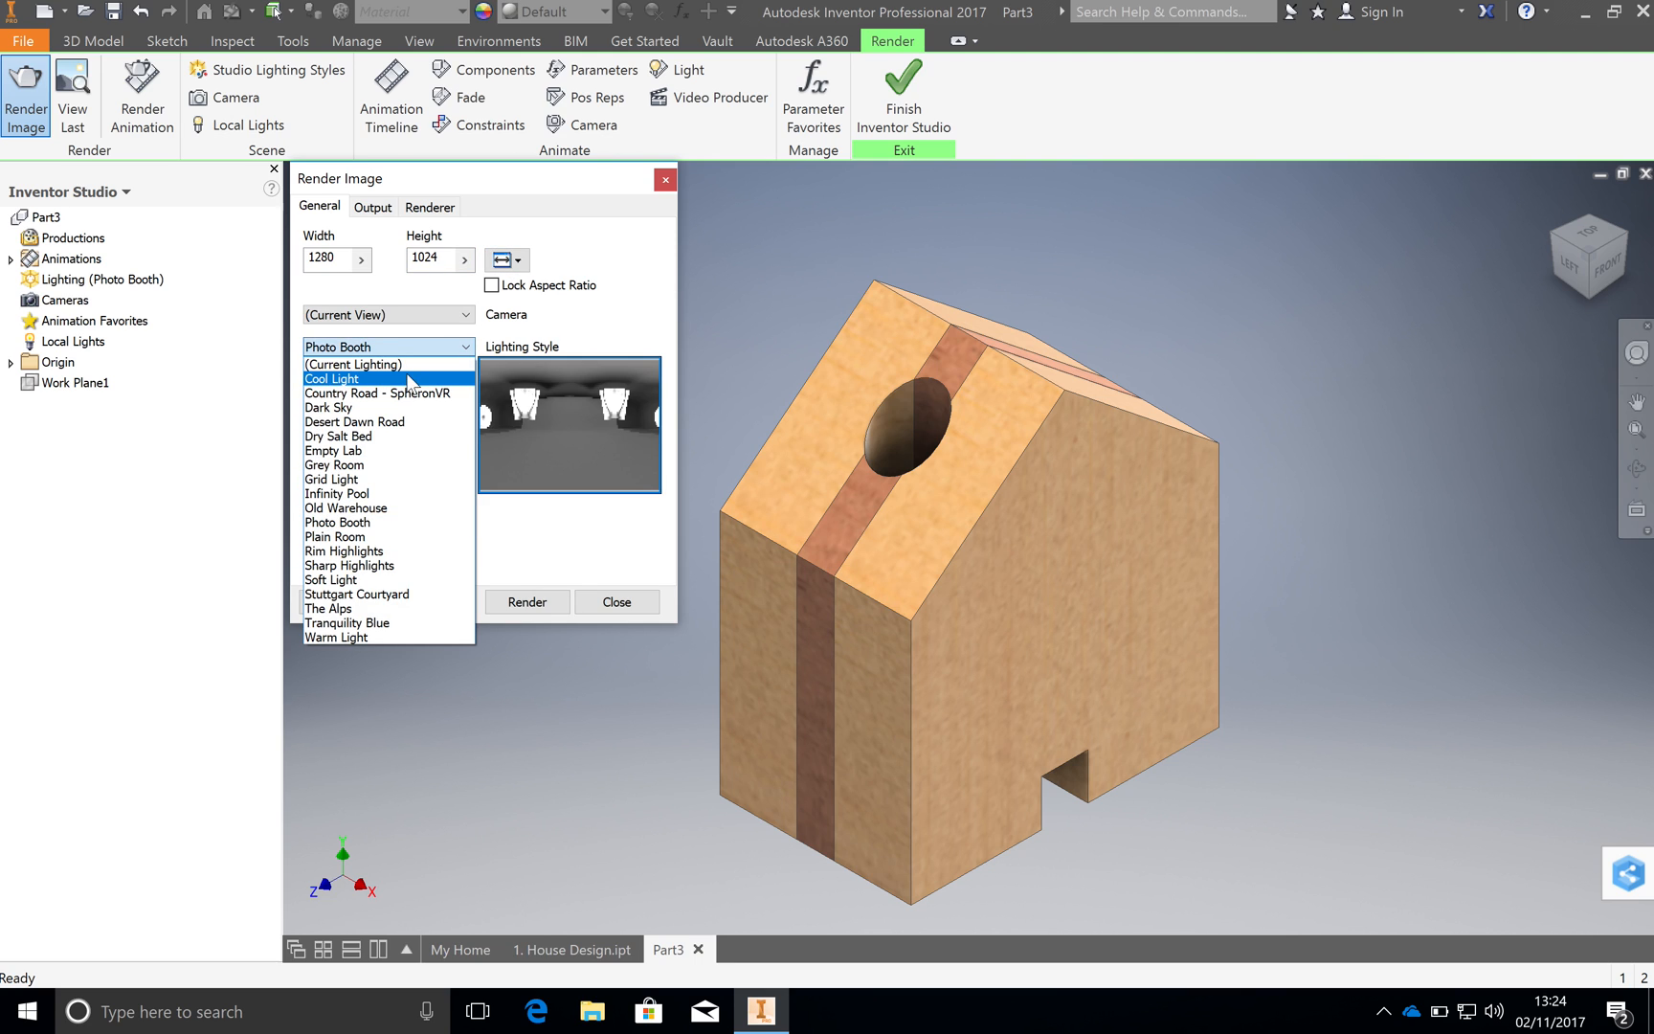
{"action": "left_click", "coordinate": [623, 603]}
Close the render settings and apply the Presentation color scheme with a 1 Color background in the application options
{"action": "left_click", "coordinate": [632, 602]}
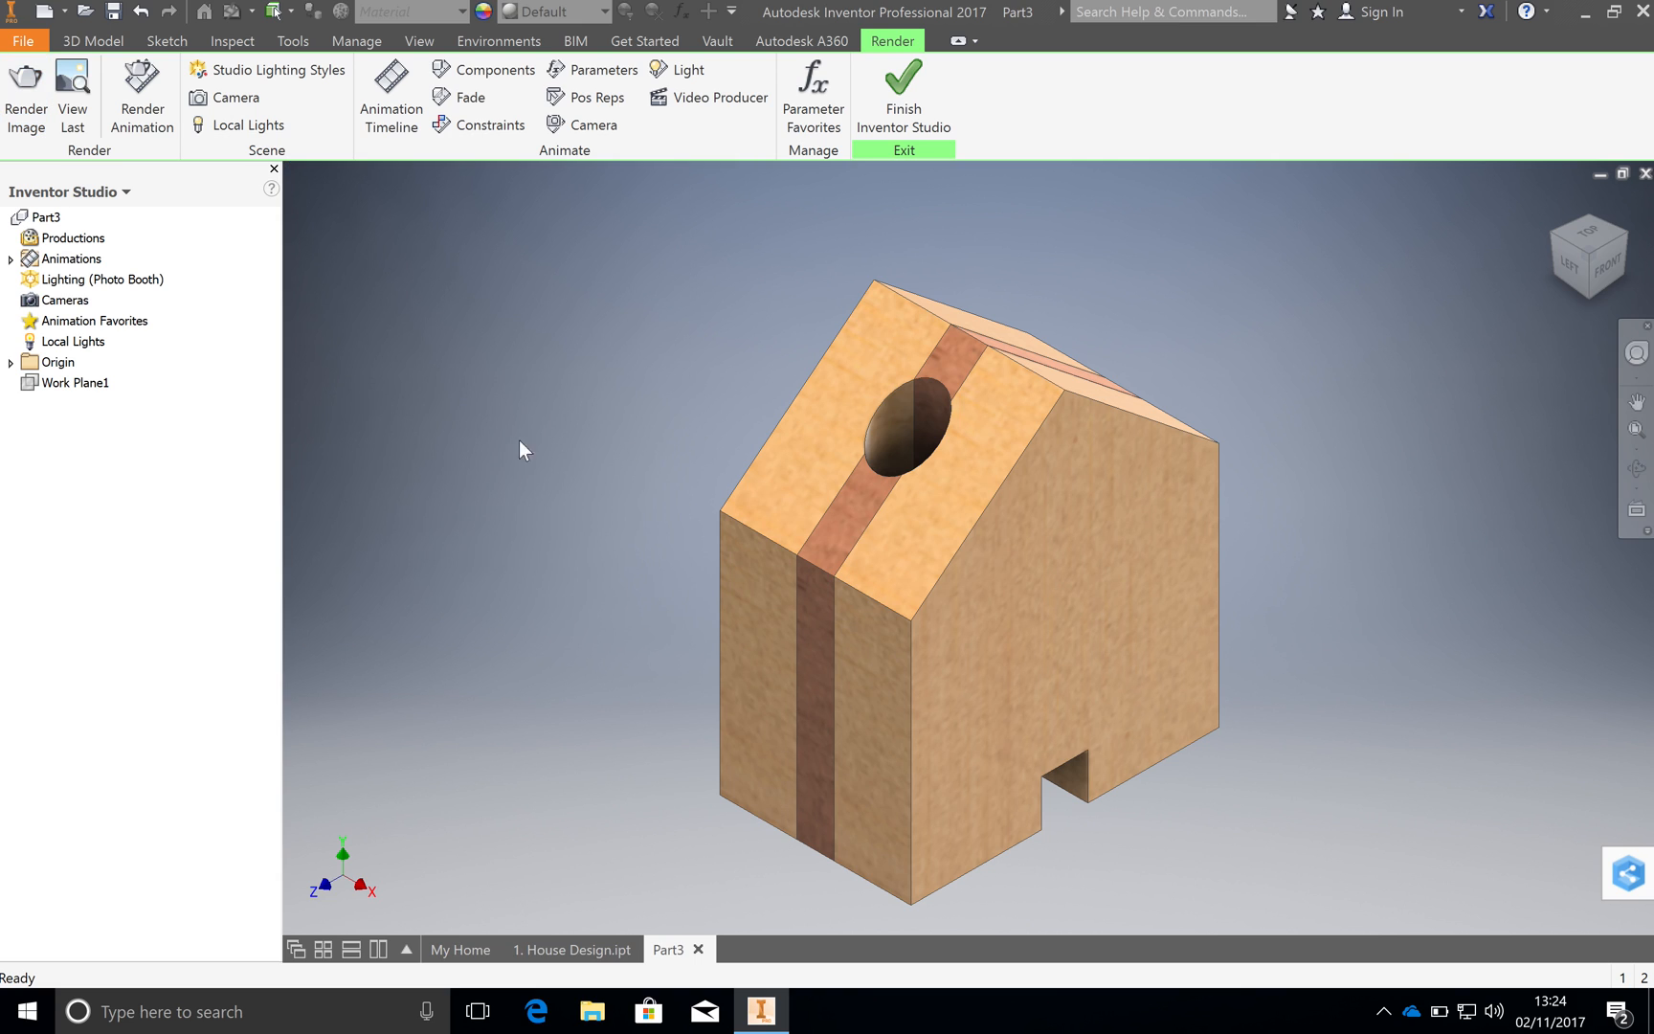
{"action": "left_click", "coordinate": [23, 40]}
{"action": "left_click", "coordinate": [210, 720]}
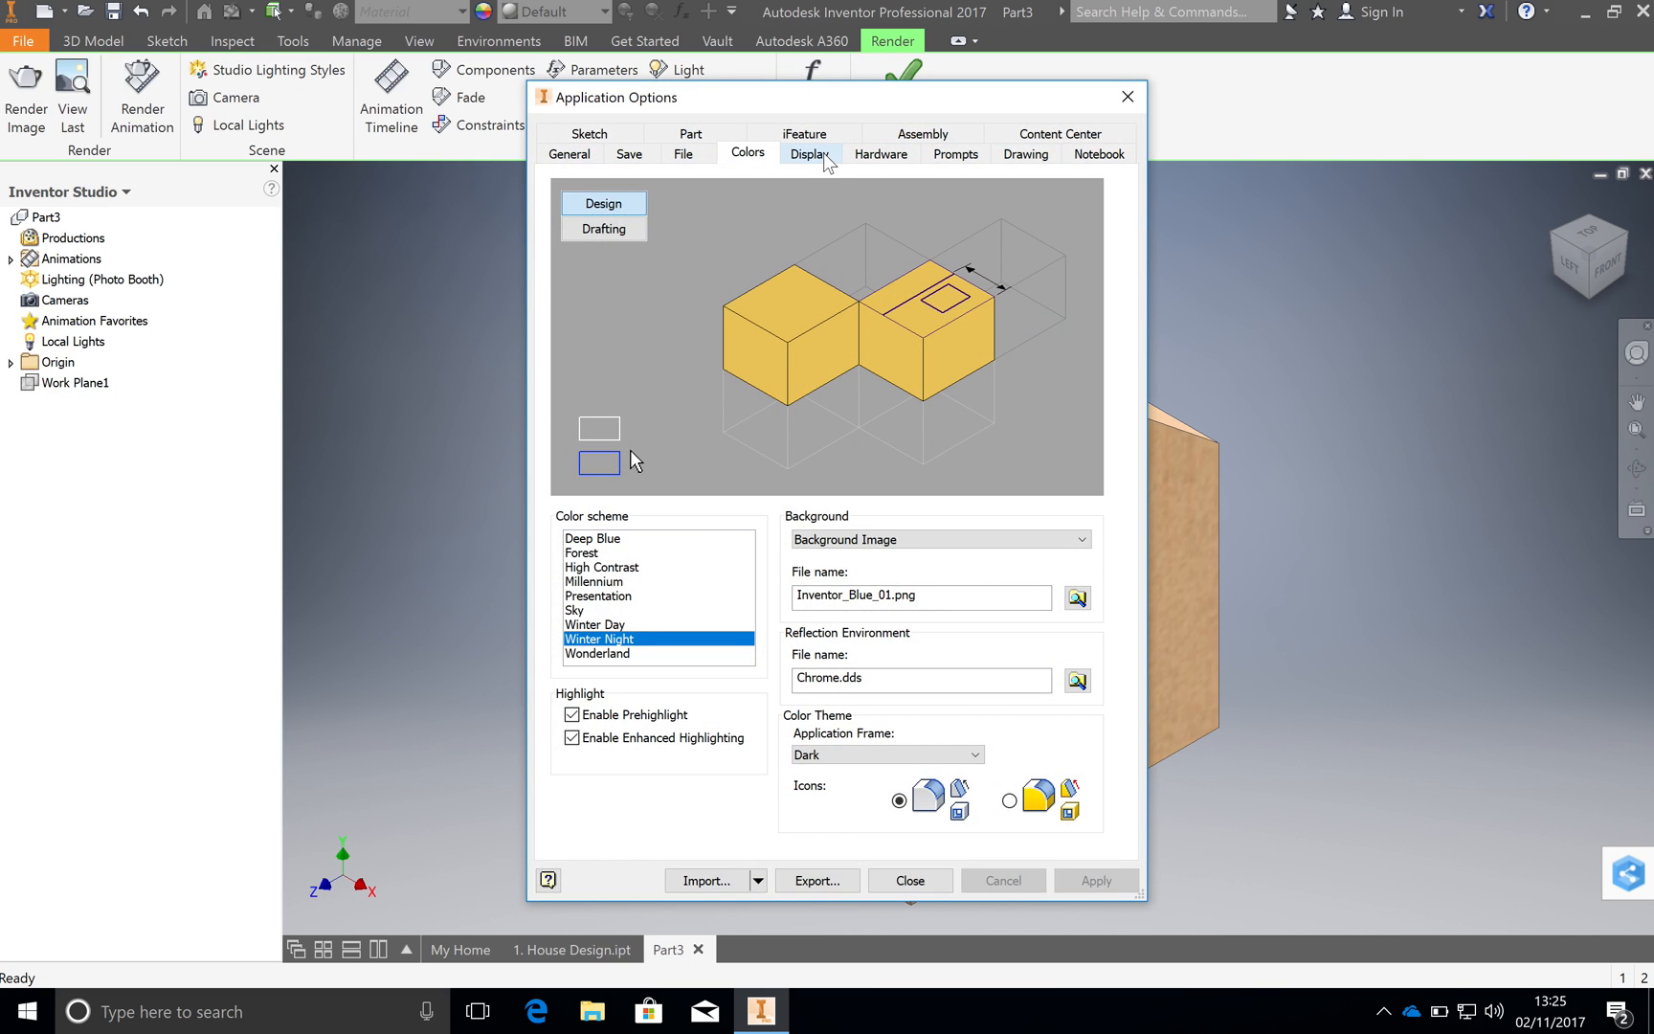
{"action": "left_click", "coordinate": [622, 597]}
{"action": "left_click", "coordinate": [846, 541]}
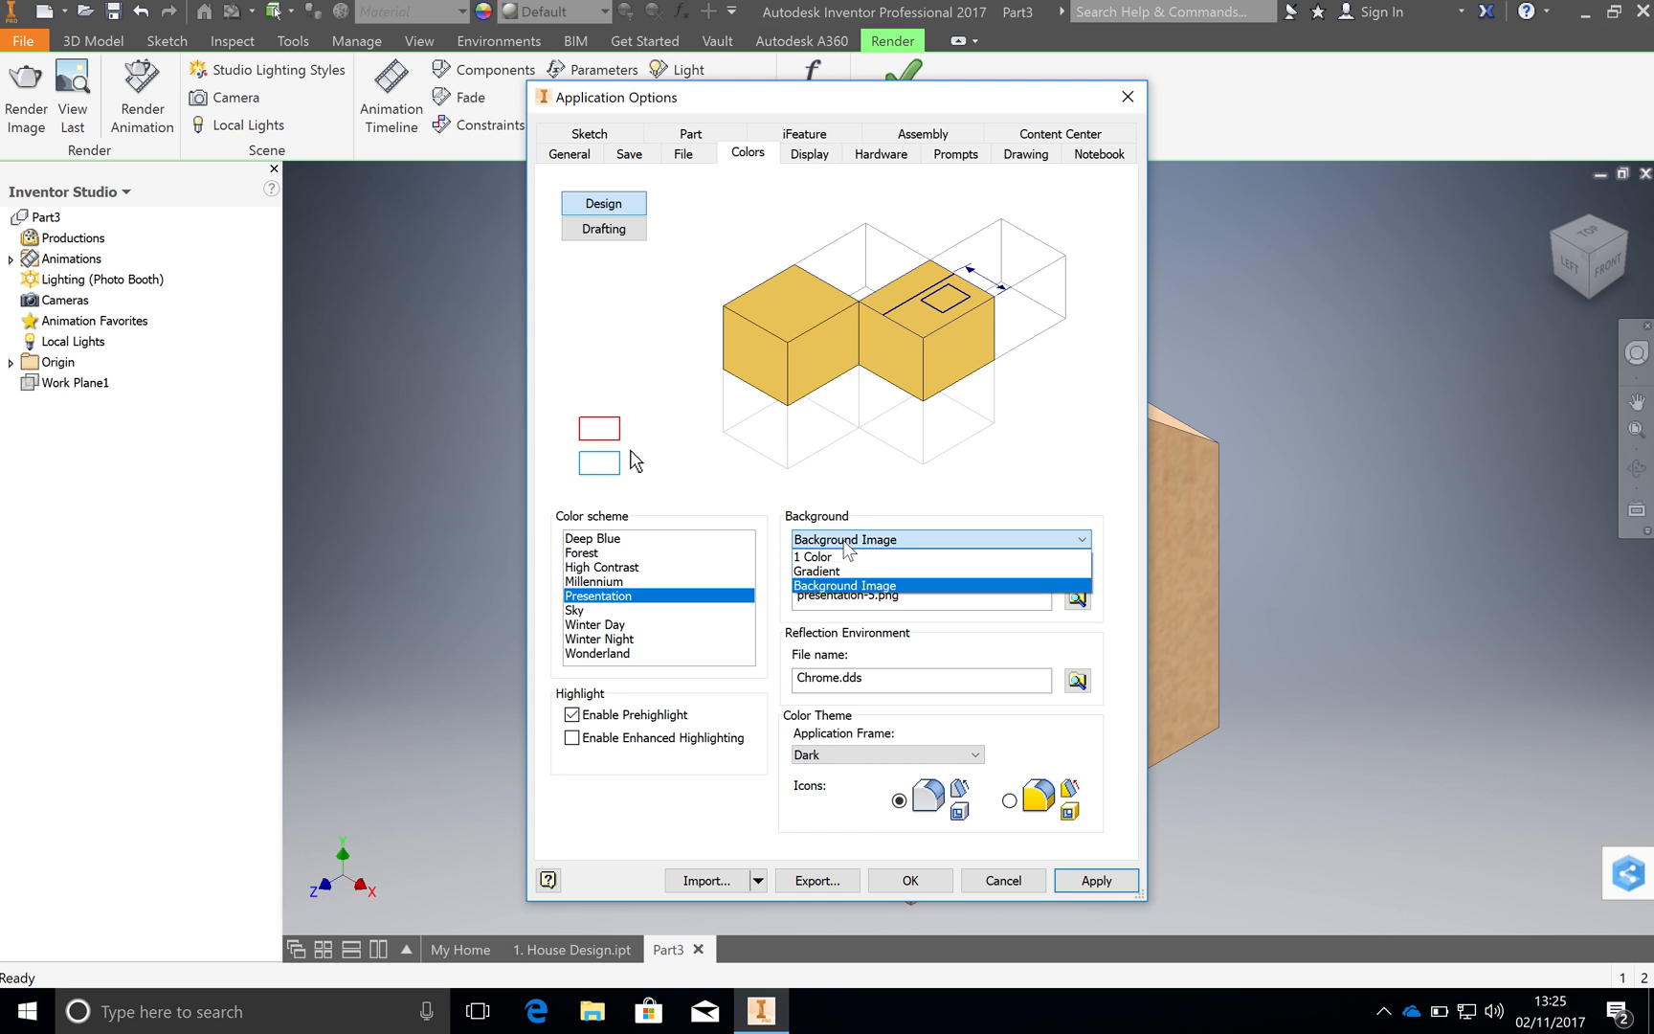
{"action": "left_click", "coordinate": [848, 557]}
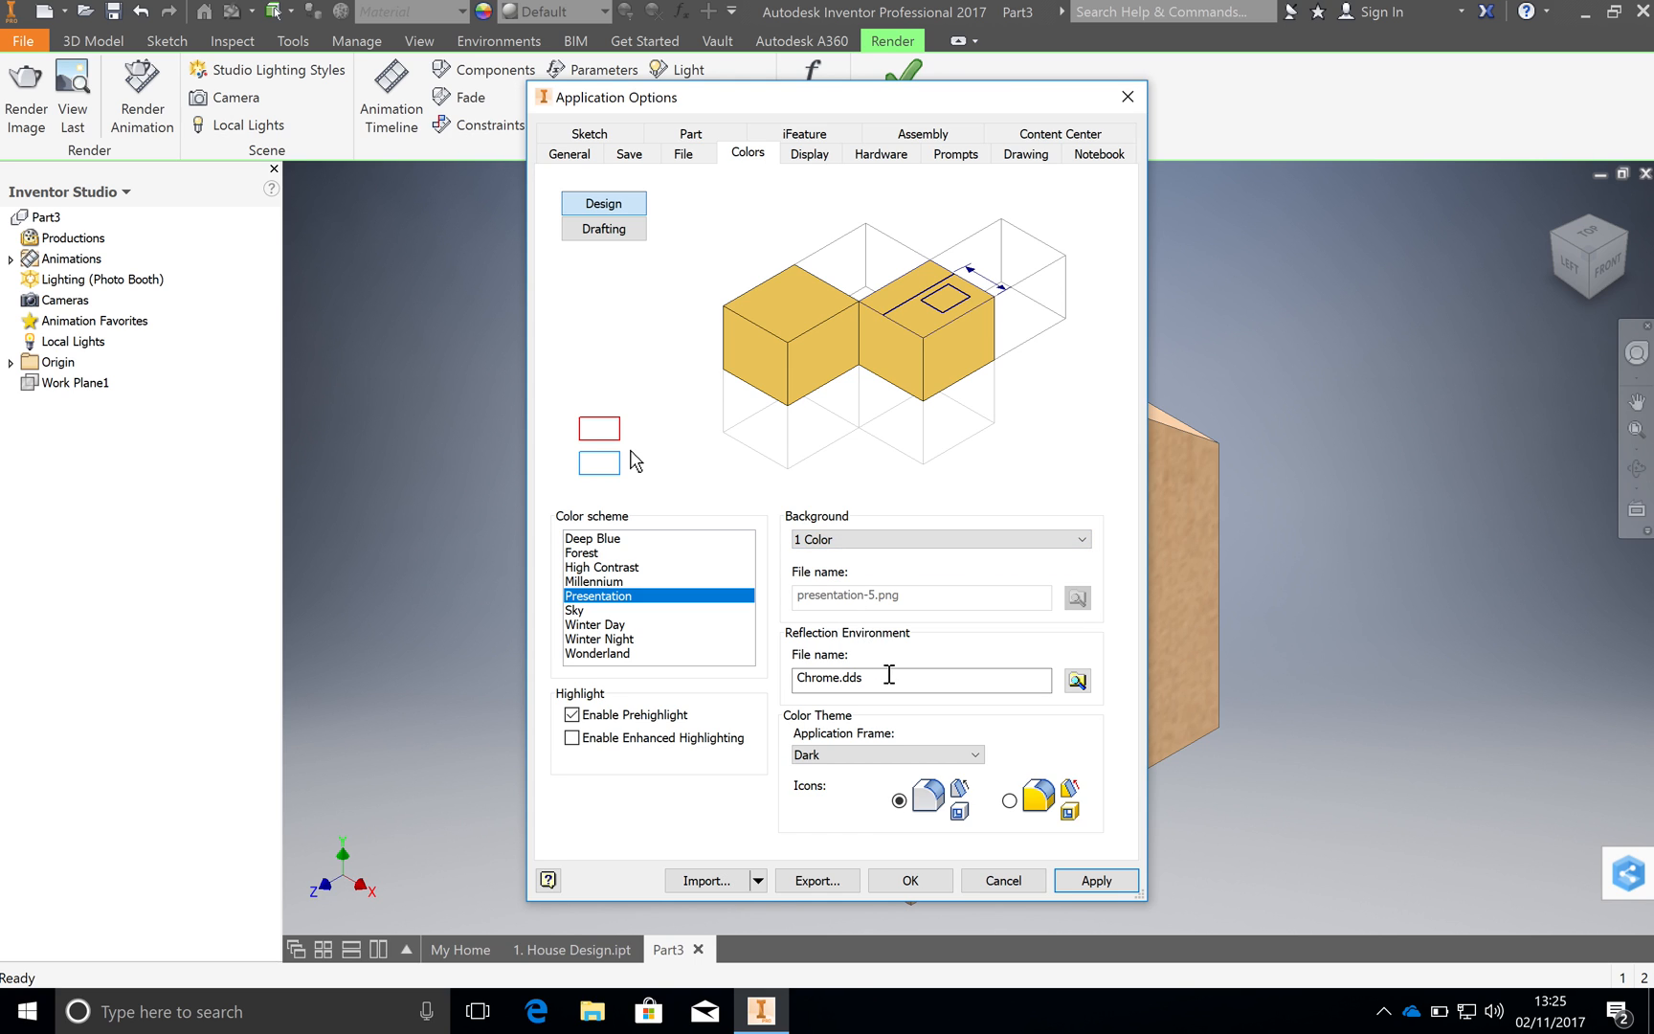
{"action": "left_click", "coordinate": [1113, 882]}
{"action": "left_click", "coordinate": [1128, 97]}
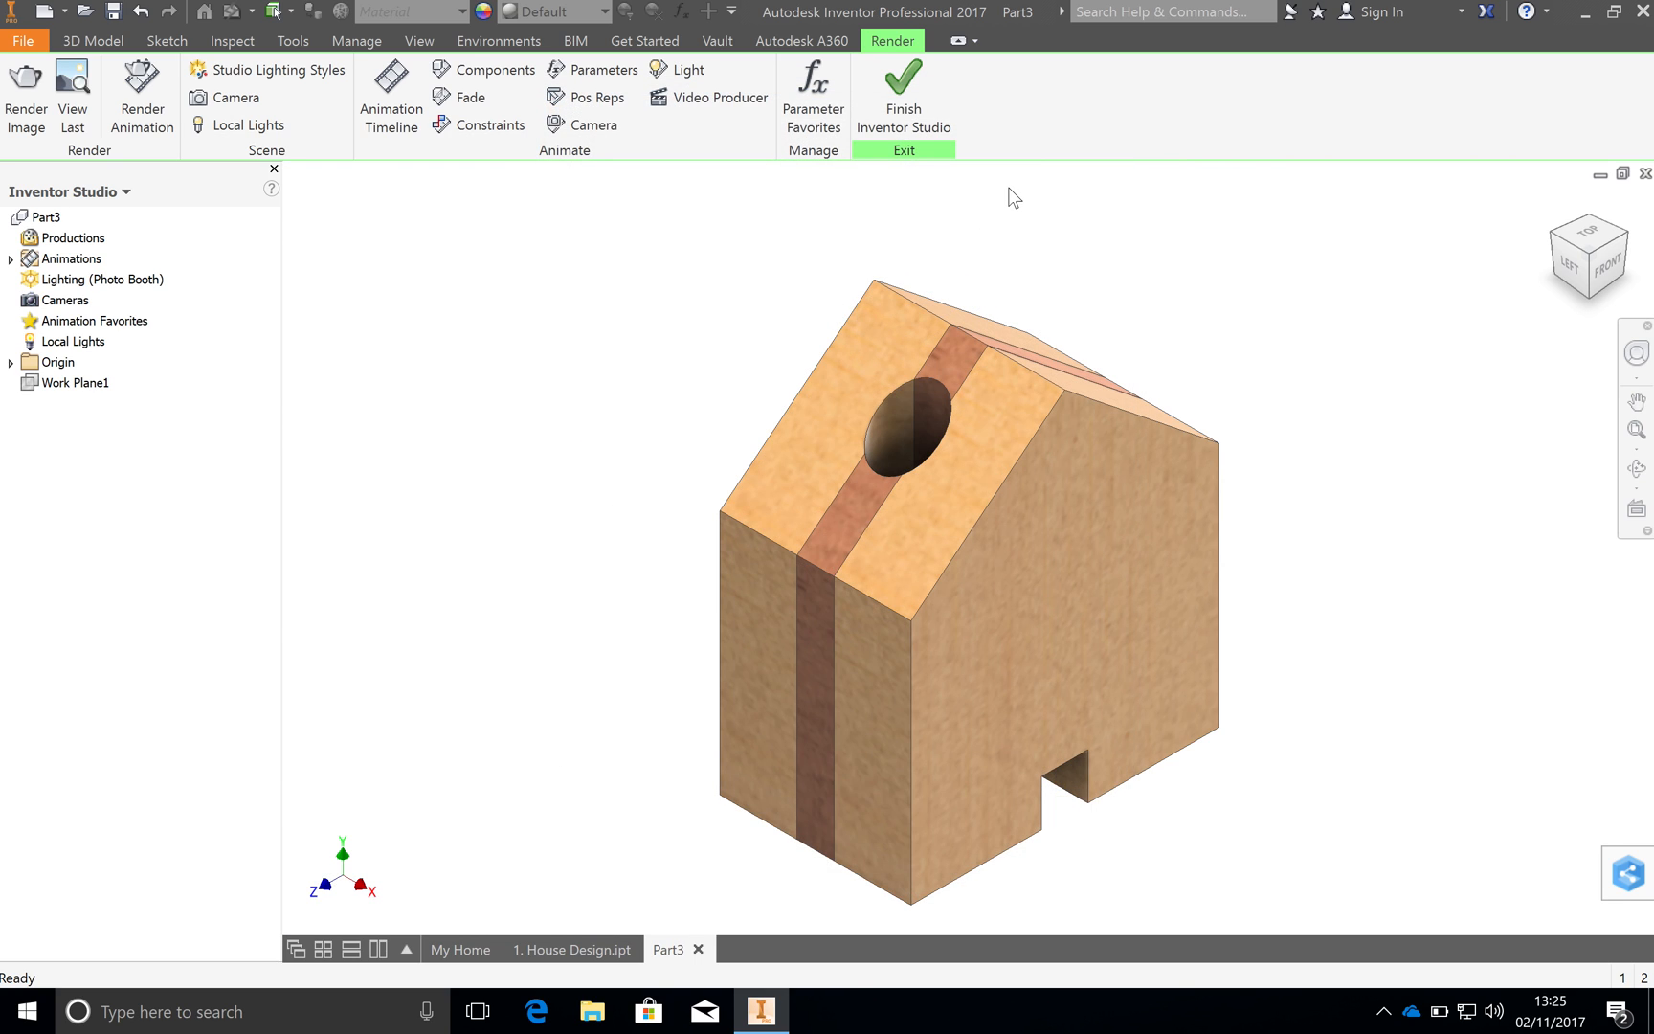